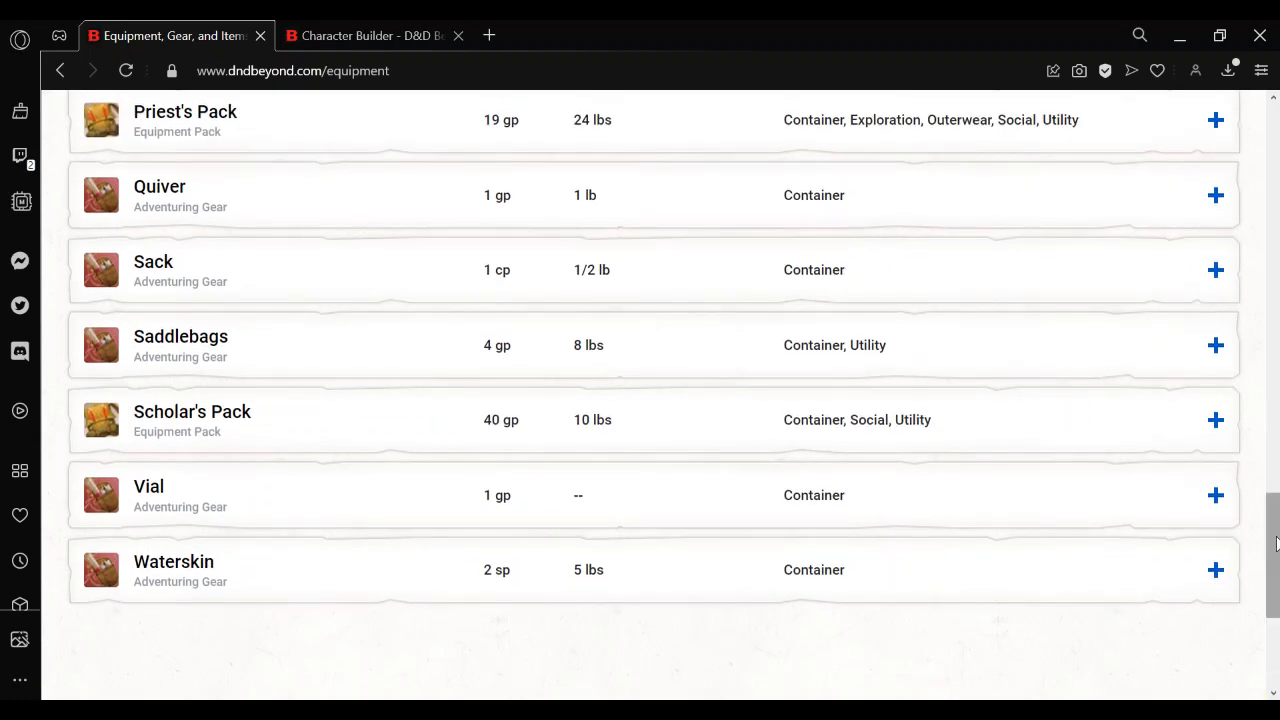
Switch from the equipment listing to the Character Builder and choose equipment rather than gold as the starting option.
left_click_drag(1275, 543, 1276, 140)
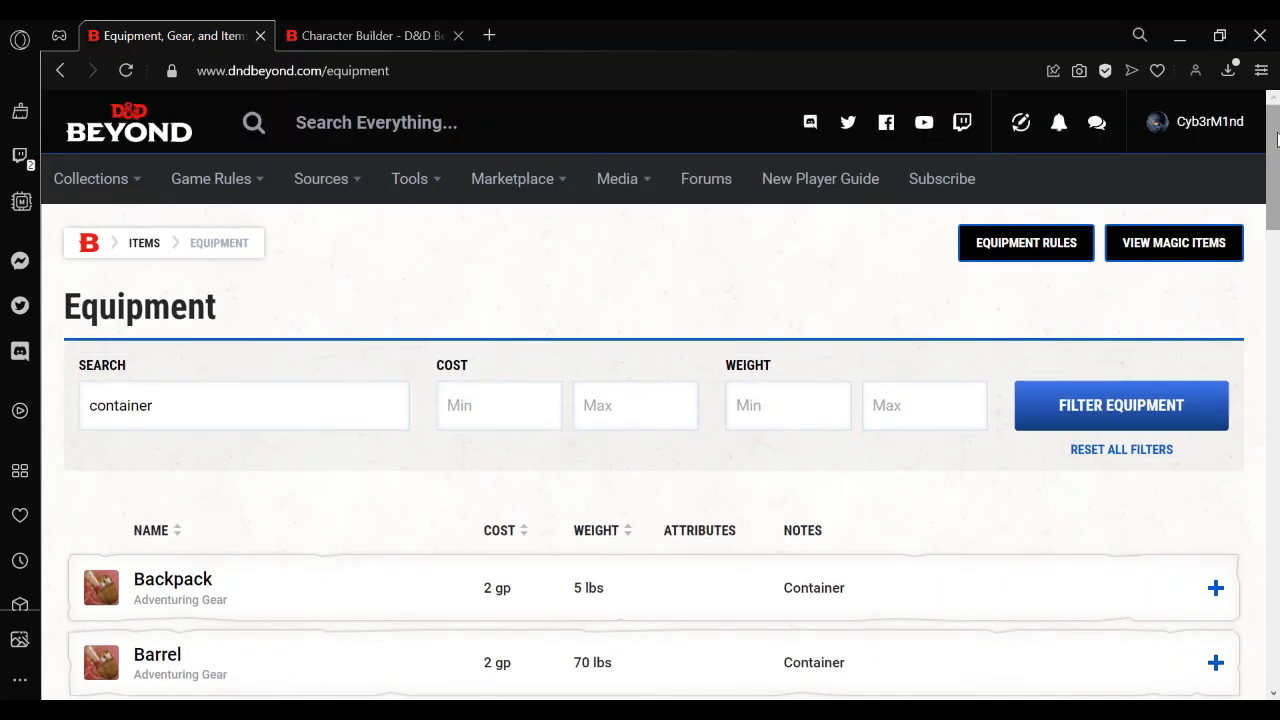
left_click(376, 37)
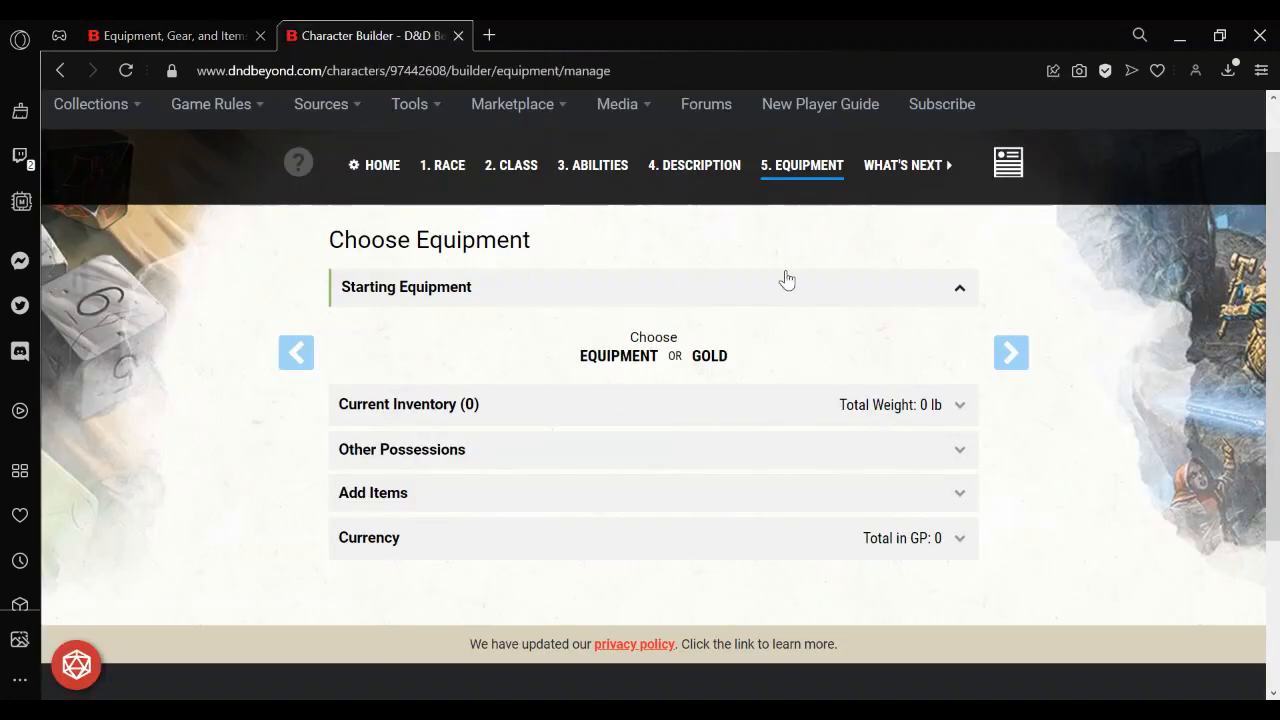
left_click(620, 357)
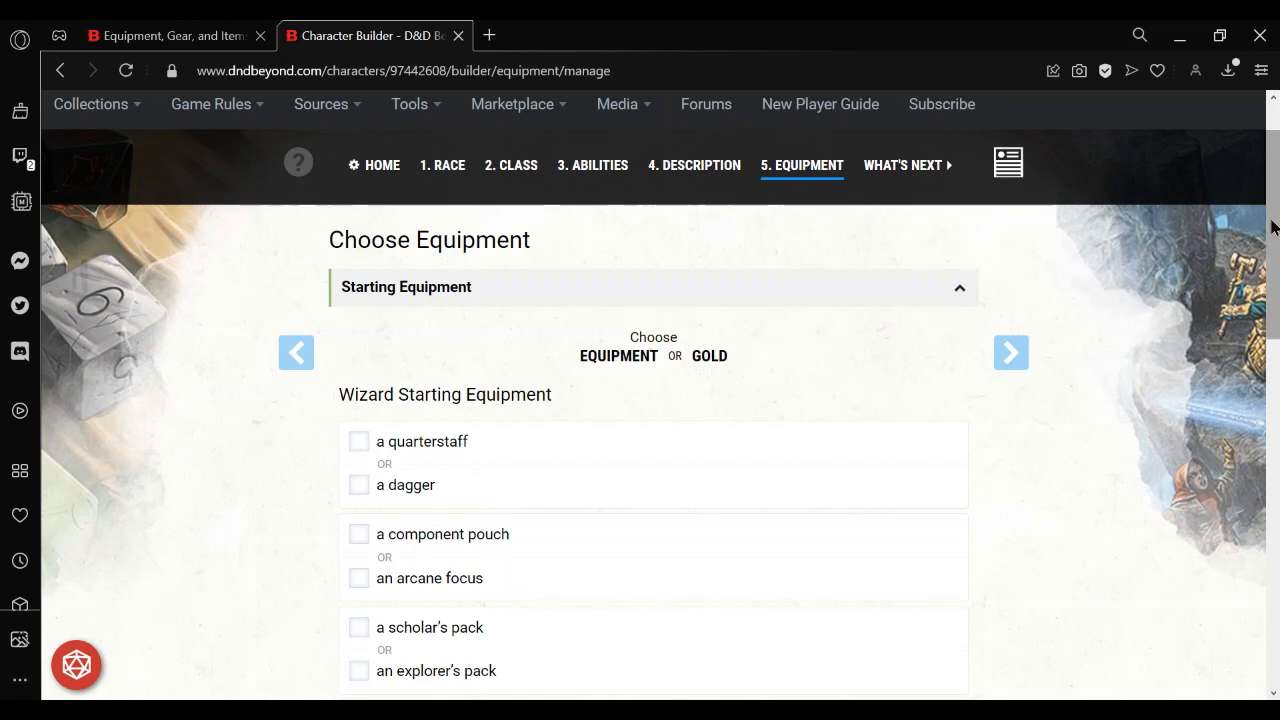
Select a dagger, an arcane focus set to Crystal and an explorer's pack, and add the starting equipment to the character.
scroll(1273, 227, "down", 2)
left_click(359, 248)
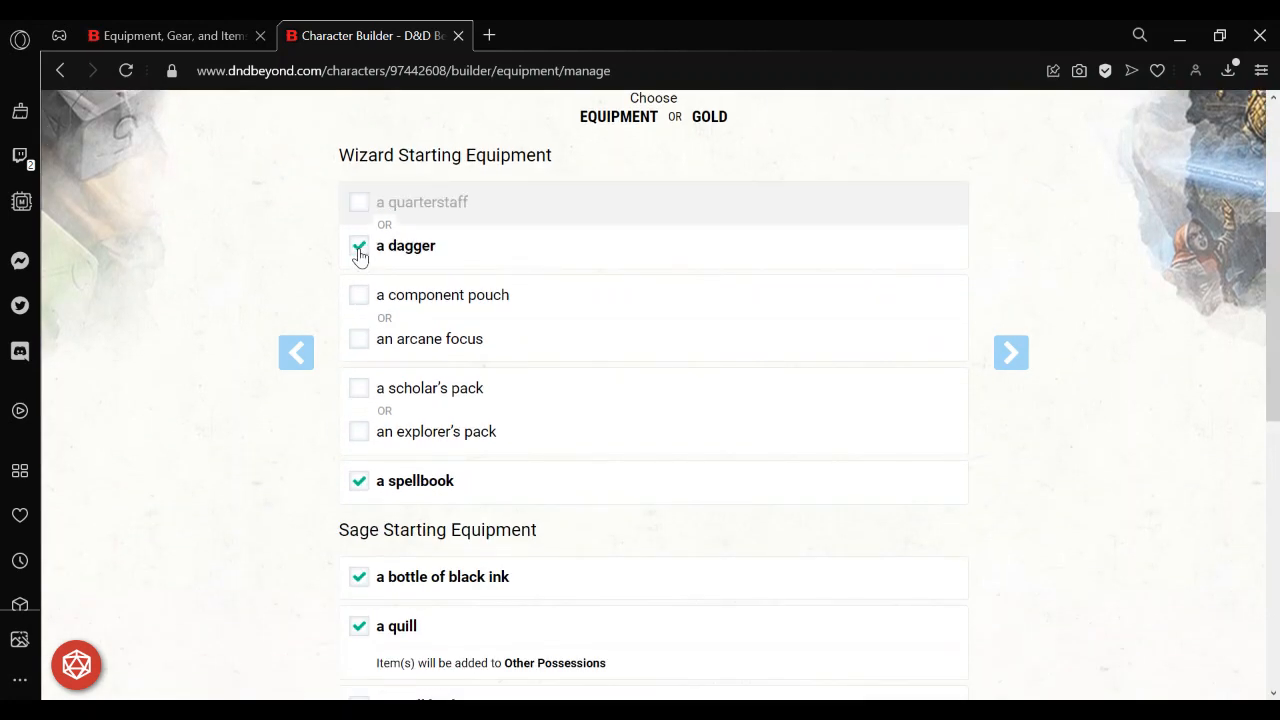
left_click(359, 340)
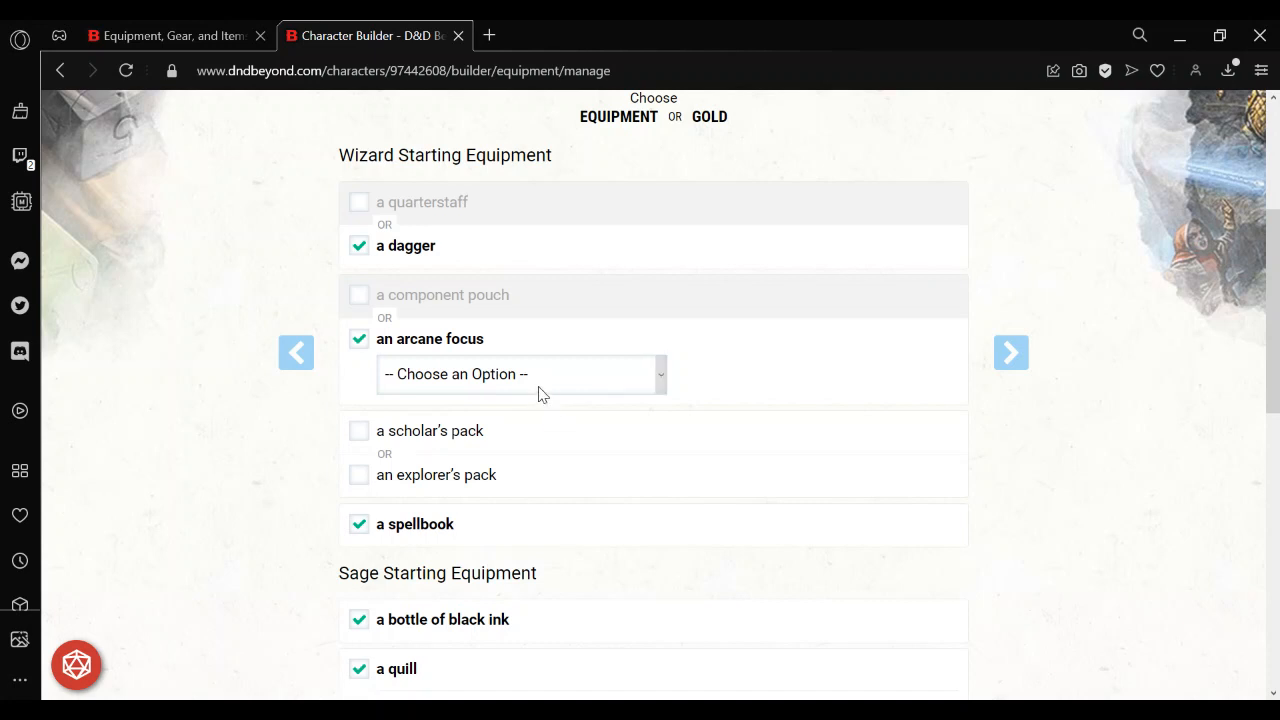
left_click(538, 374)
left_click(508, 425)
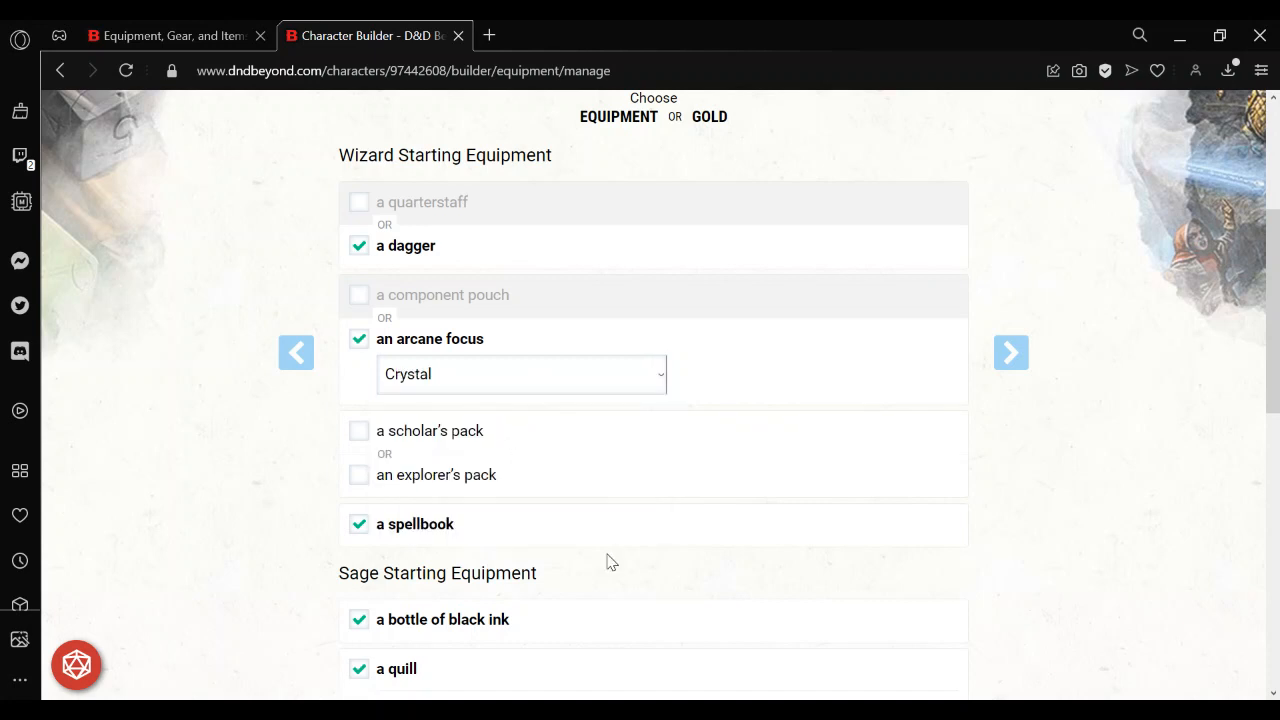
left_click(360, 476)
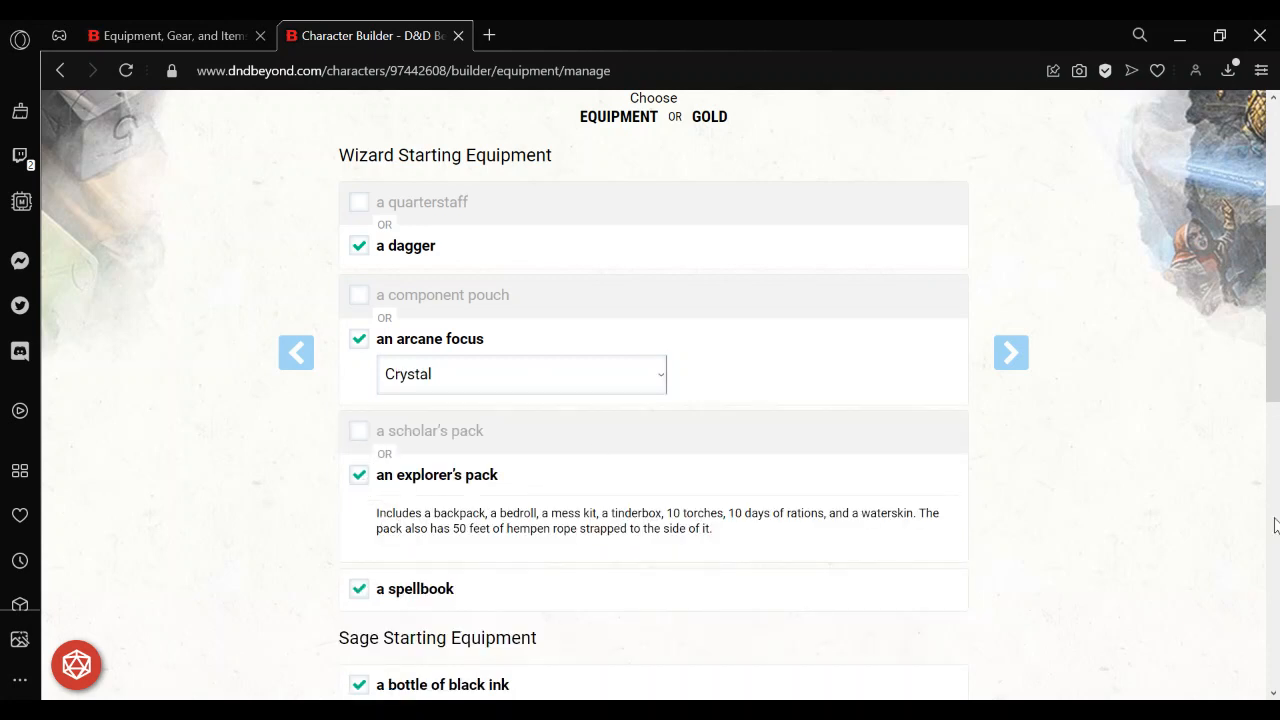
left_click_drag(1273, 333, 1270, 530)
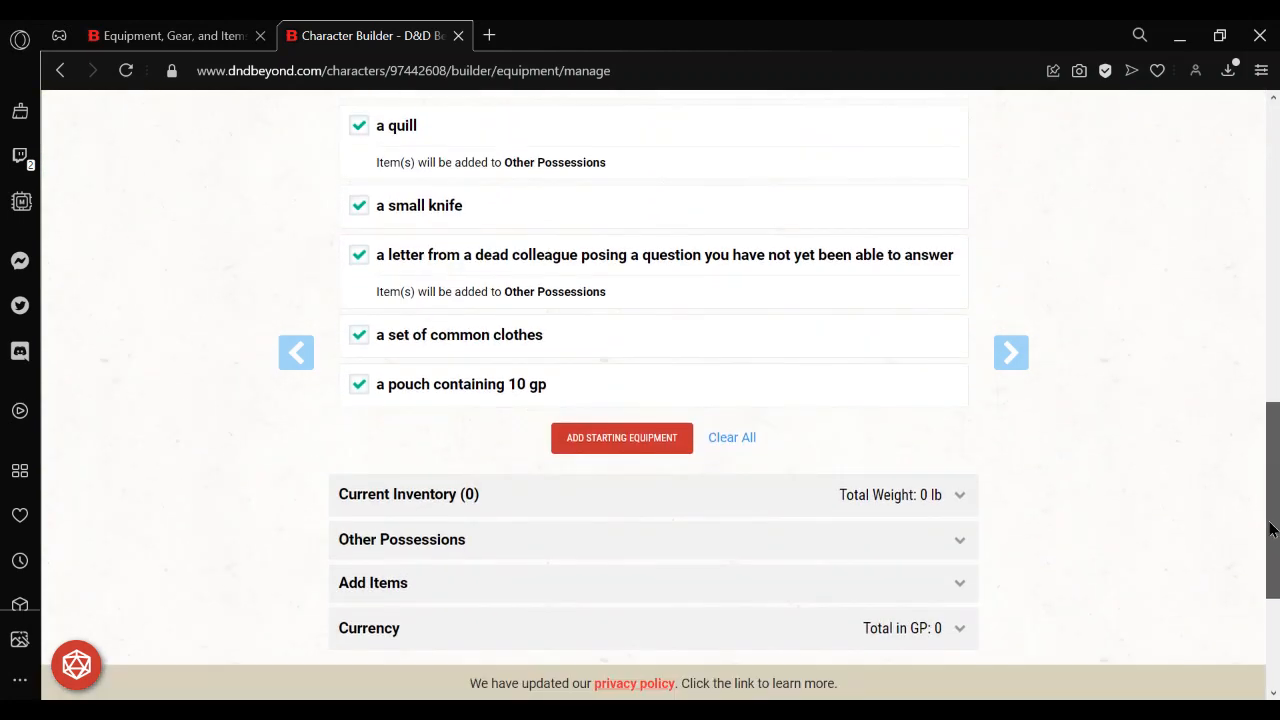
left_click(594, 438)
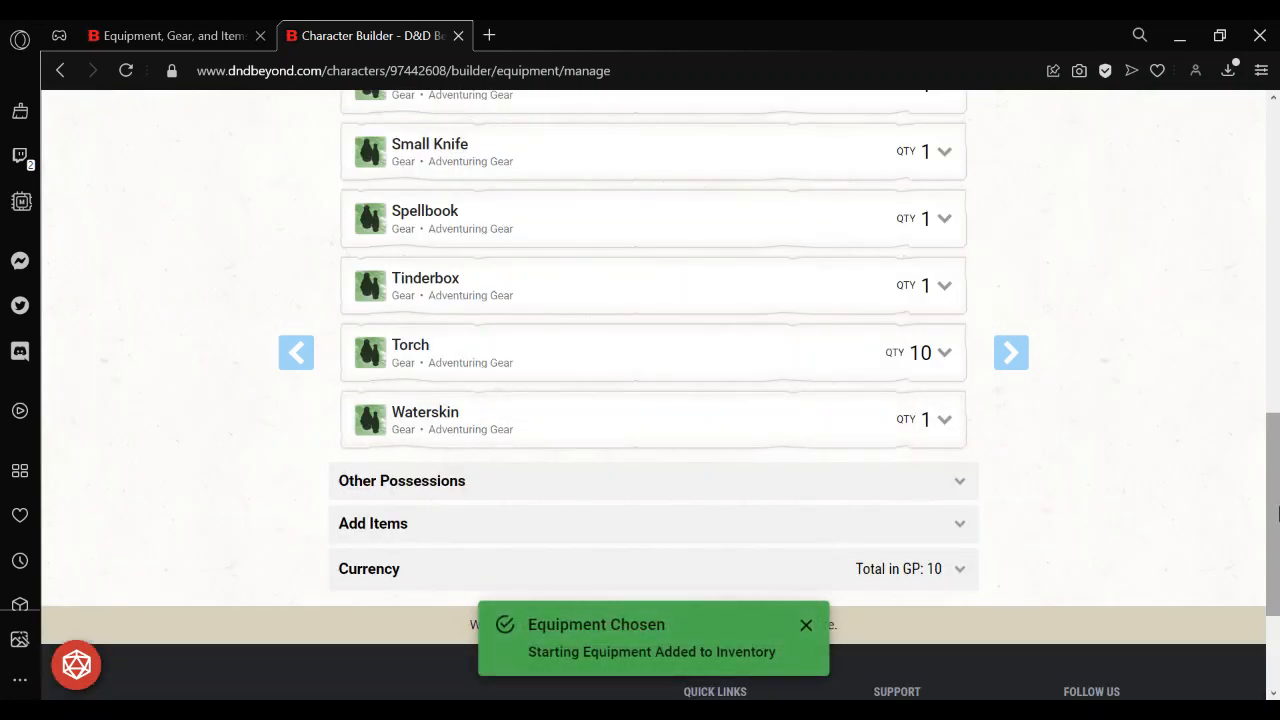
Open the finished character's sheet and show its inventory.
left_click_drag(1277, 483, 1271, 191)
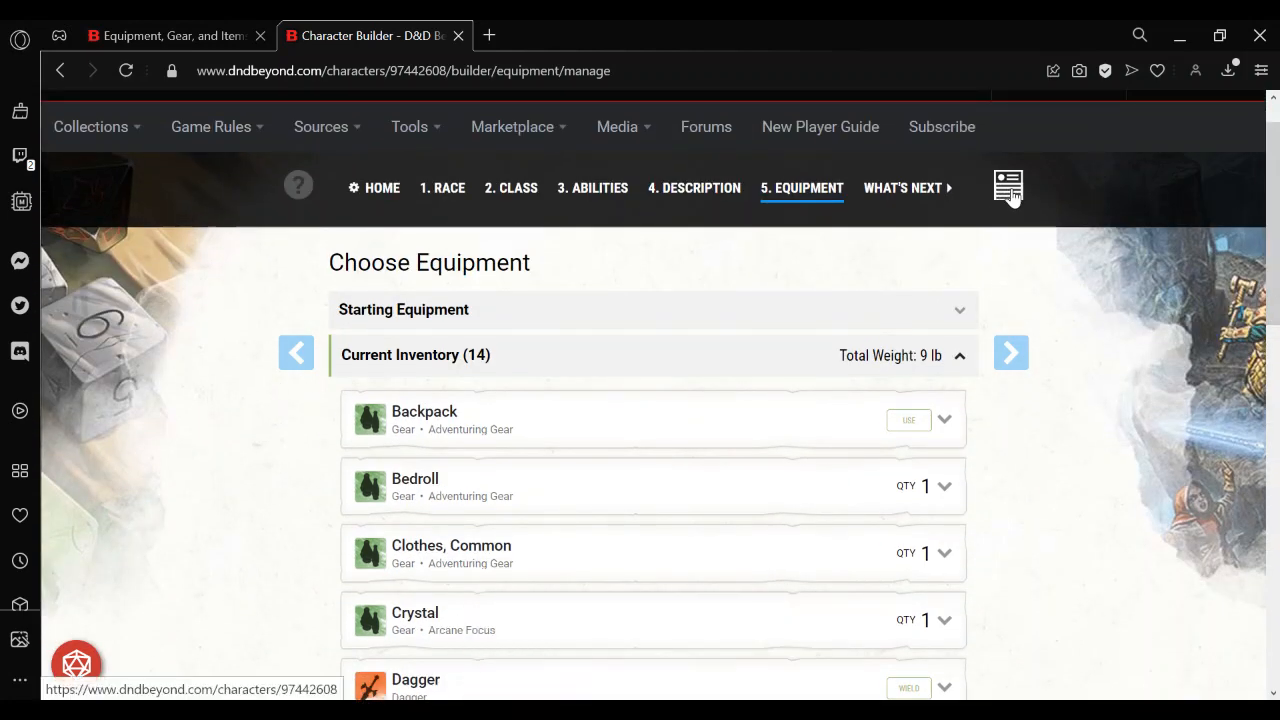
left_click(1008, 186)
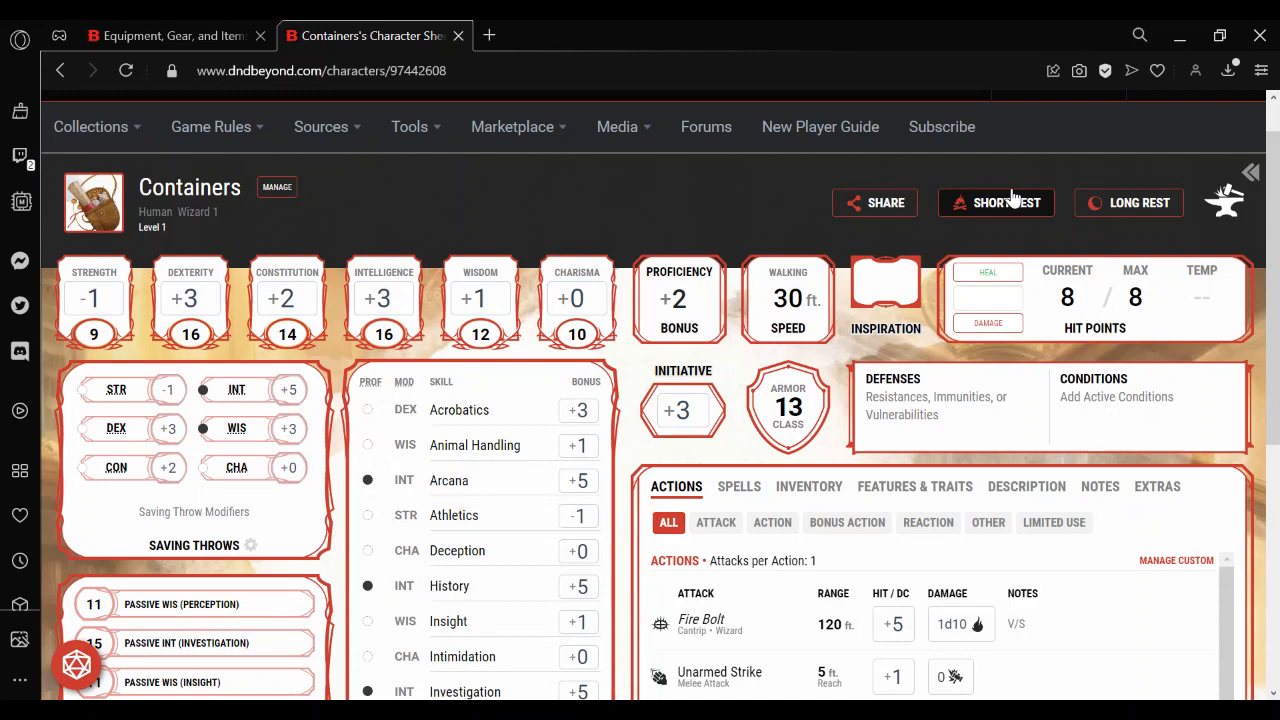
scroll(862, 288, "down", 2)
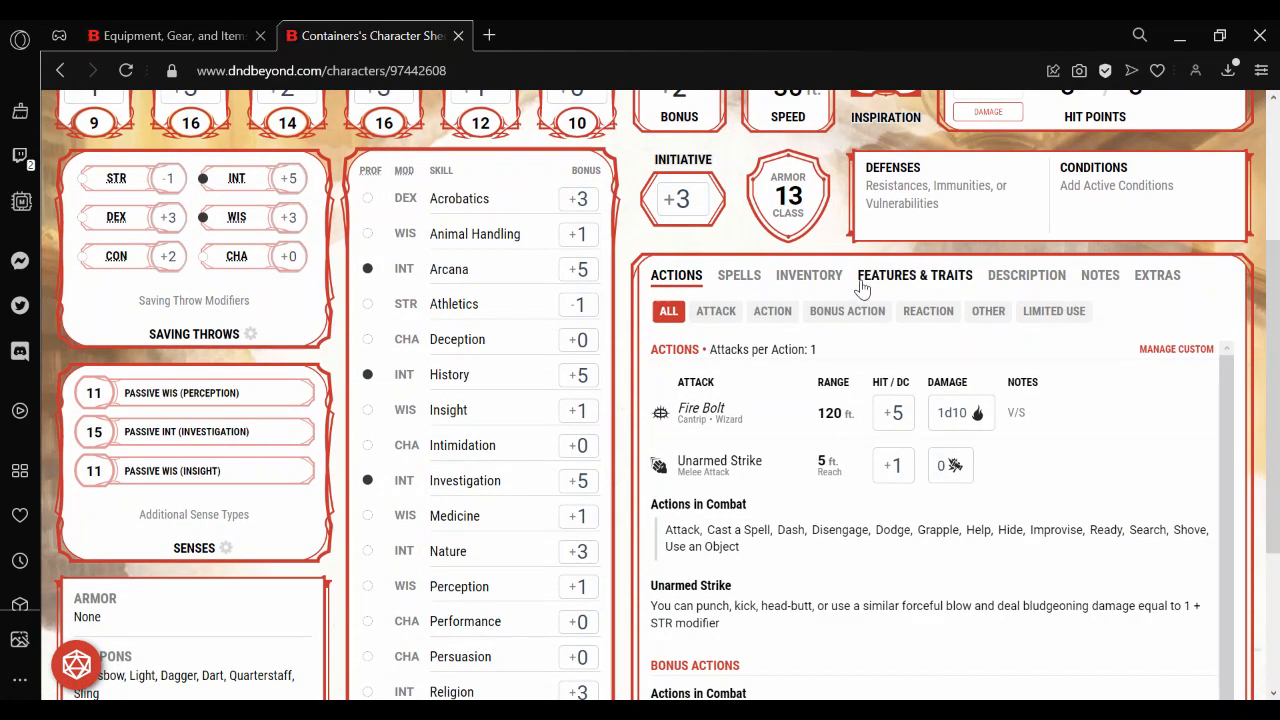
left_click(809, 276)
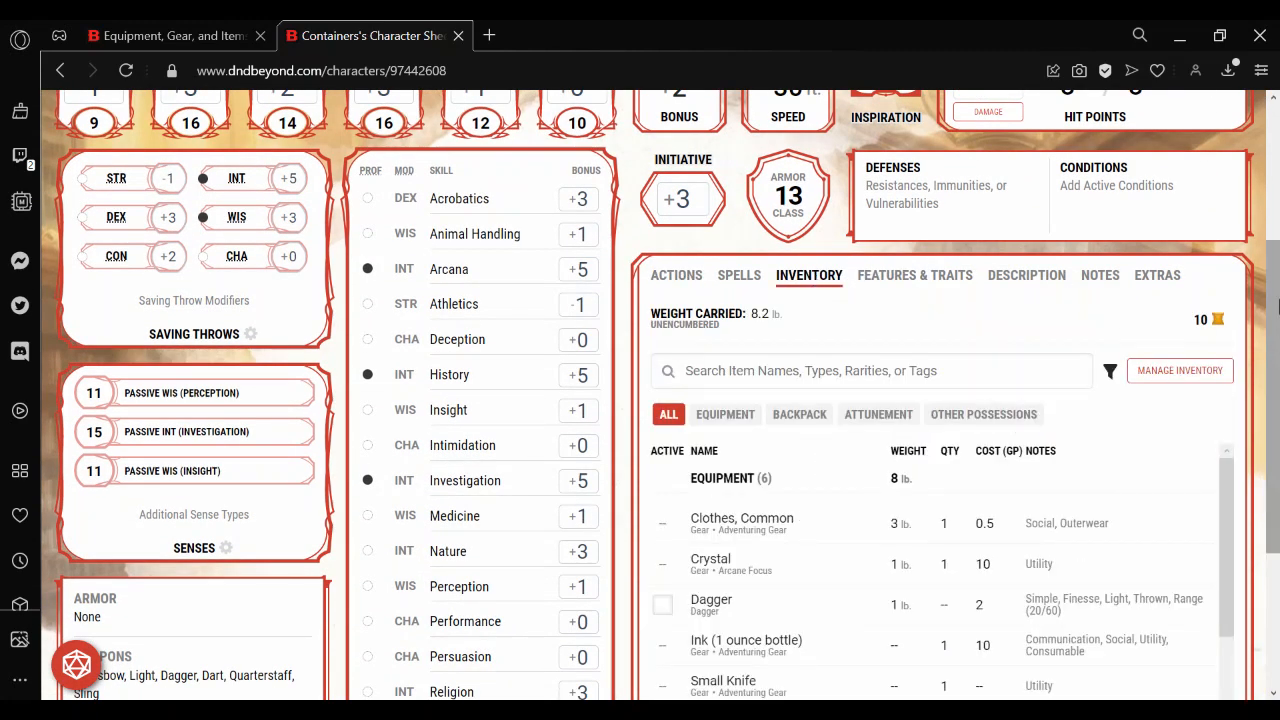
scroll(1278, 308, "down", 2)
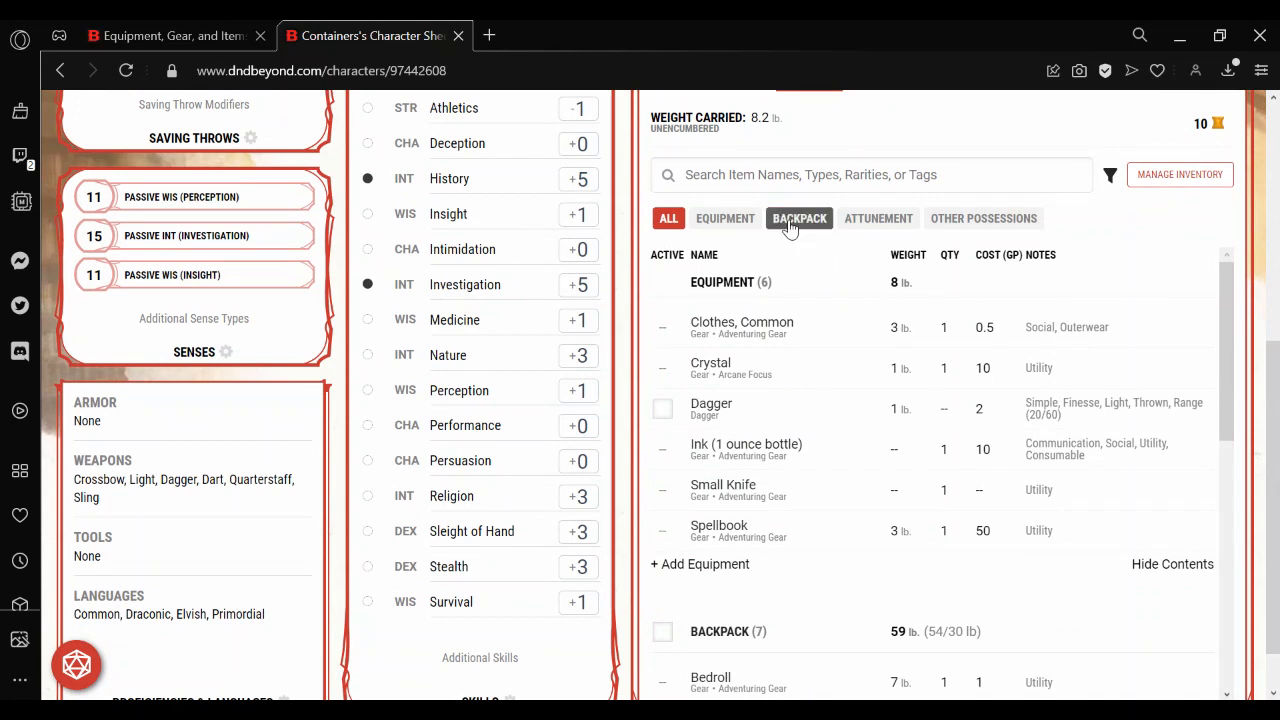
Compare the items stored in the Backpack with those listed under Equipment.
left_click(790, 220)
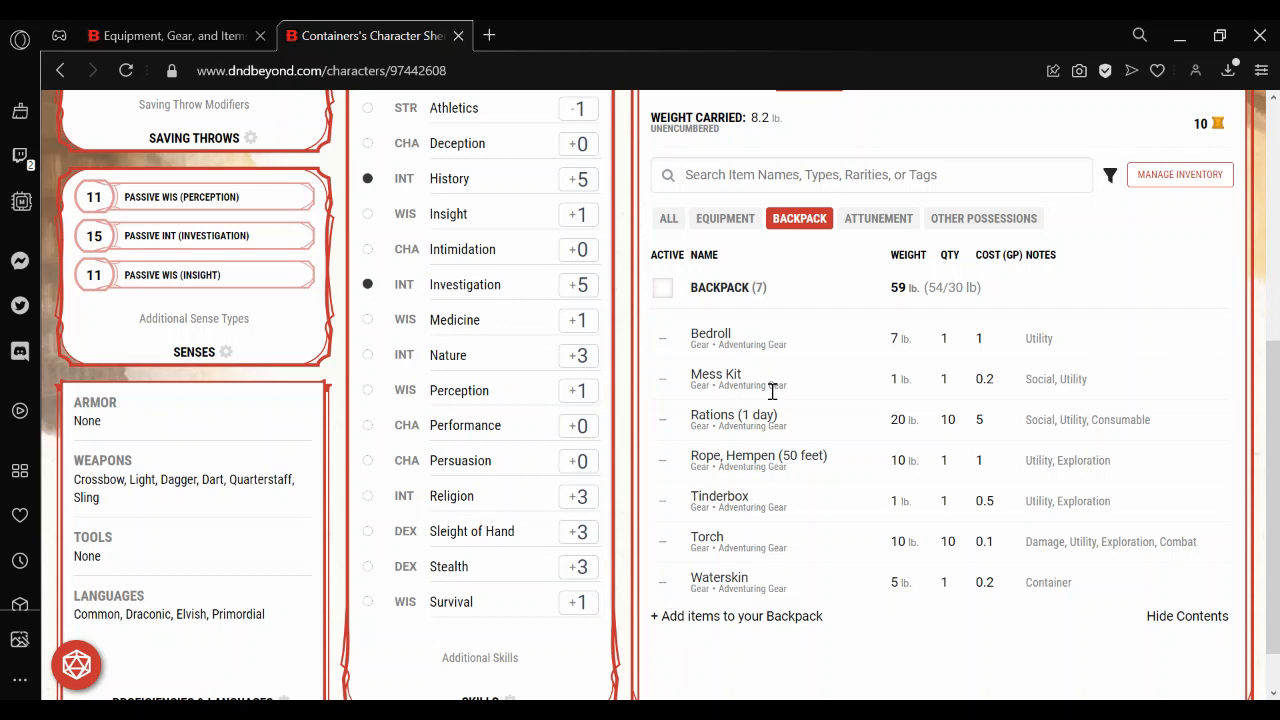
left_click(731, 235)
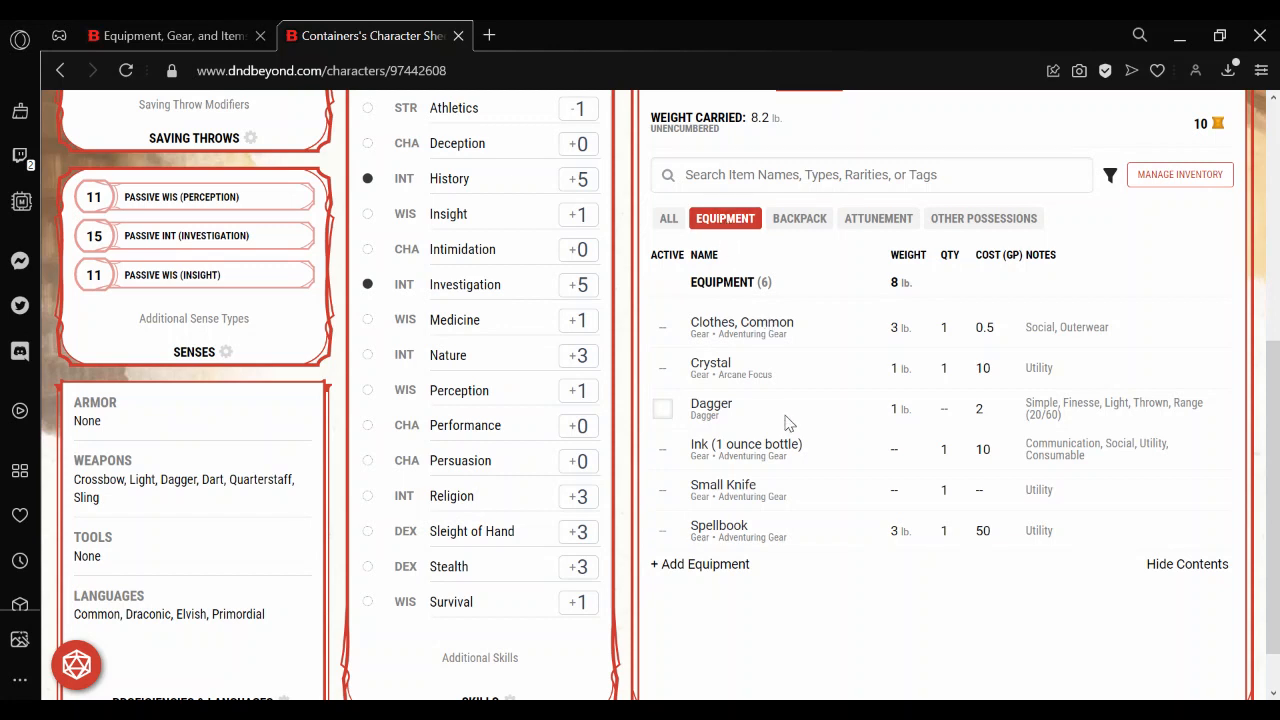
left_click(799, 220)
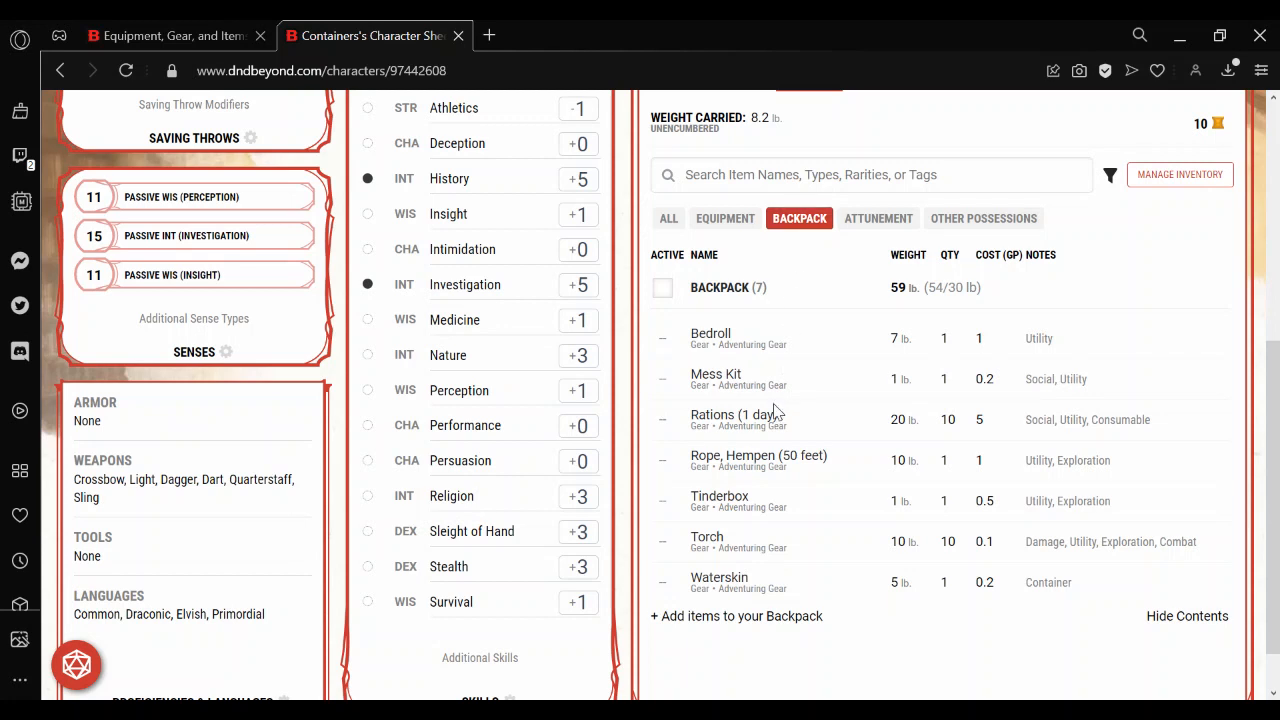
Move the Ink (1 ounce bottle) from Equipment into the Backpack and close its item details.
left_click(726, 222)
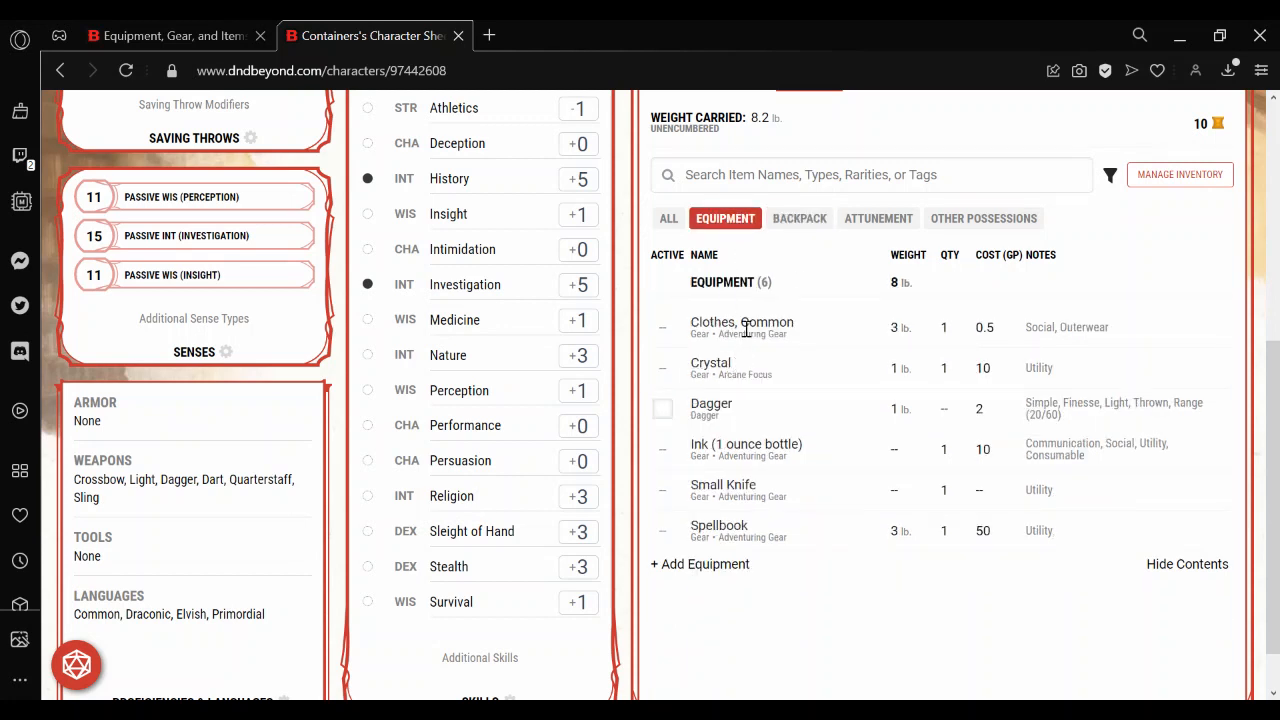
left_click(735, 450)
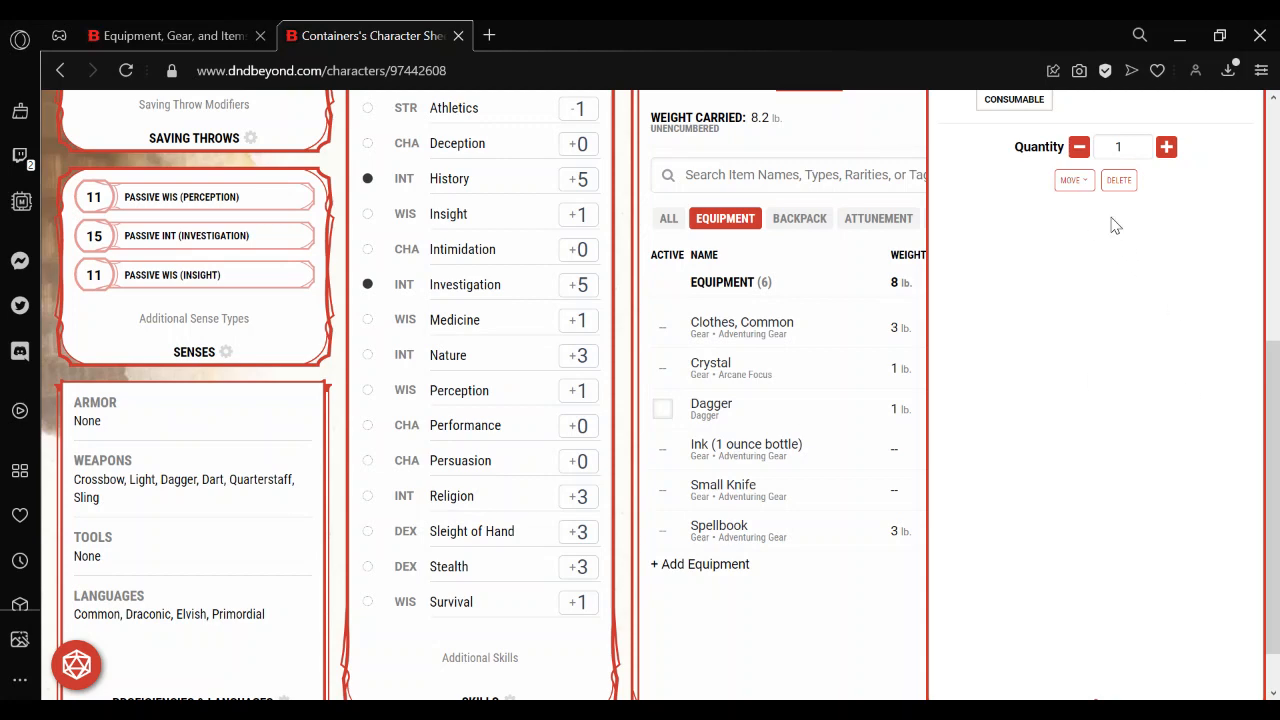
scroll(1240, 344, "up", 1)
scroll(1100, 300, "up", 1)
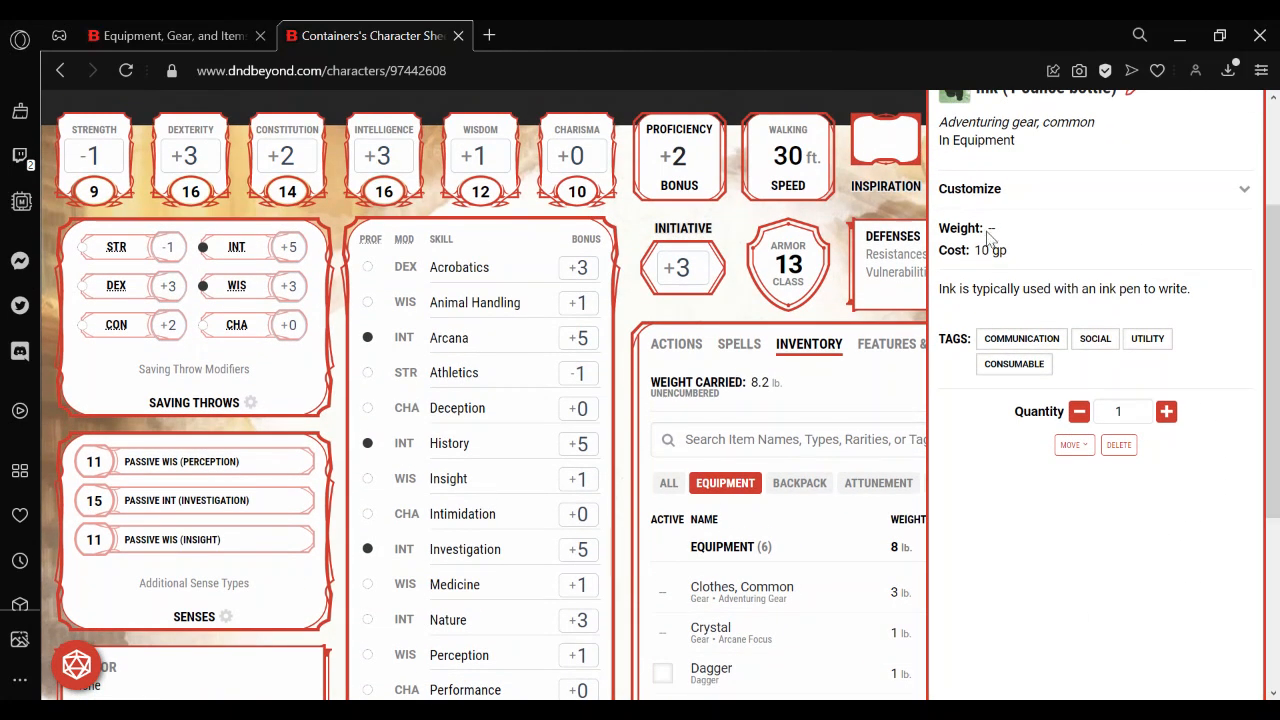
left_click(1070, 447)
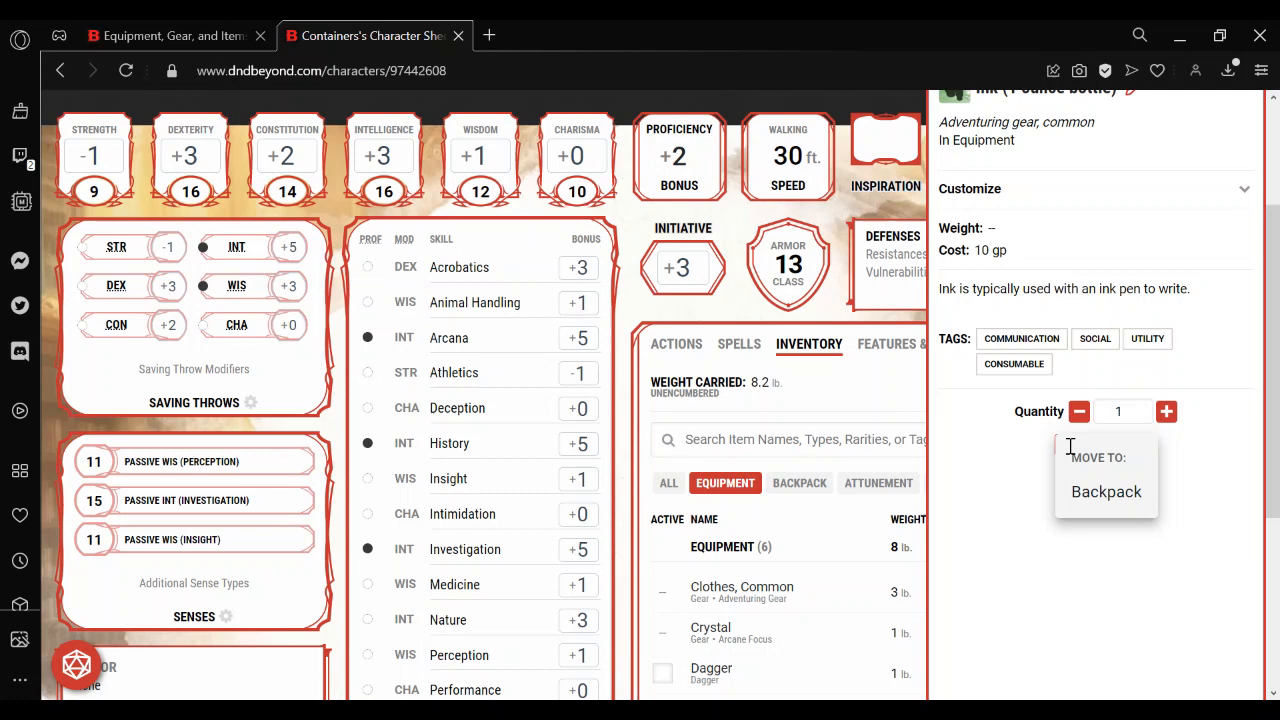
left_click(1100, 496)
left_click(822, 416)
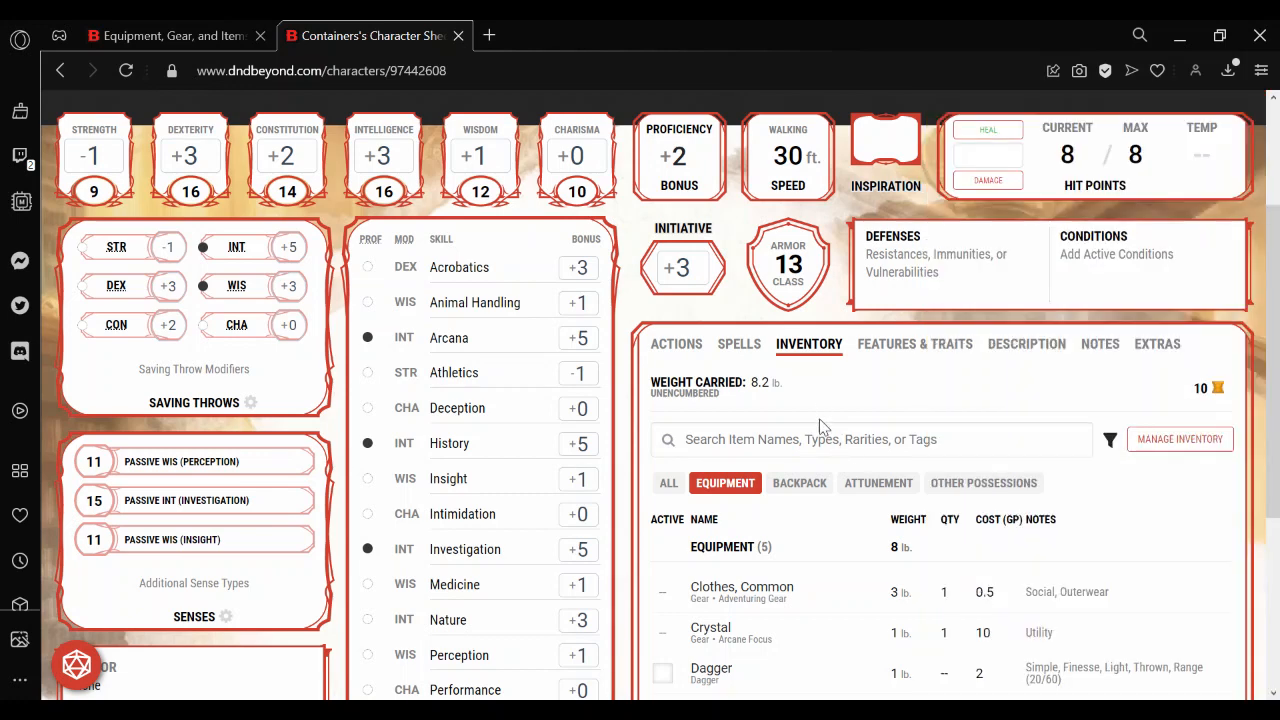
Show the Backpack's contents and mark the Backpack itself as active.
left_click(799, 483)
scroll(777, 389, "down", 2)
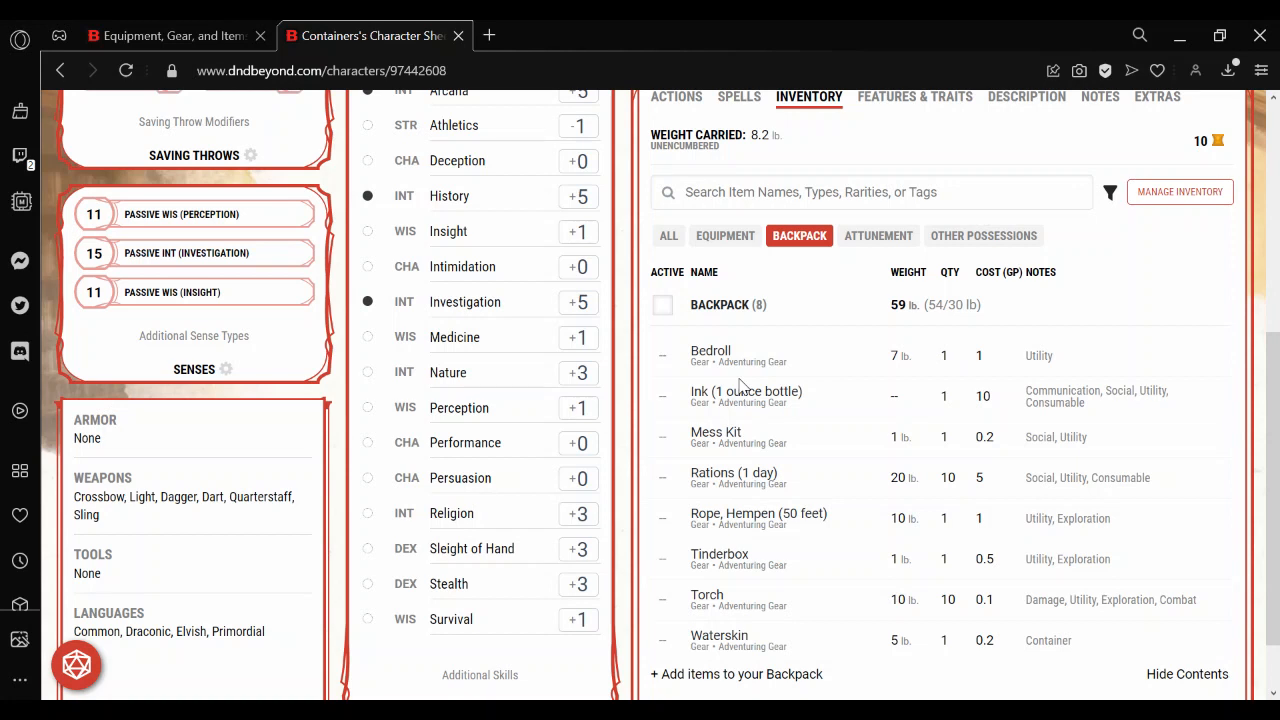
left_click(662, 306)
left_click(661, 312)
left_click(668, 307)
Review the Backpack's description and contents in its item details, and return to the Equipment list.
left_click(722, 318)
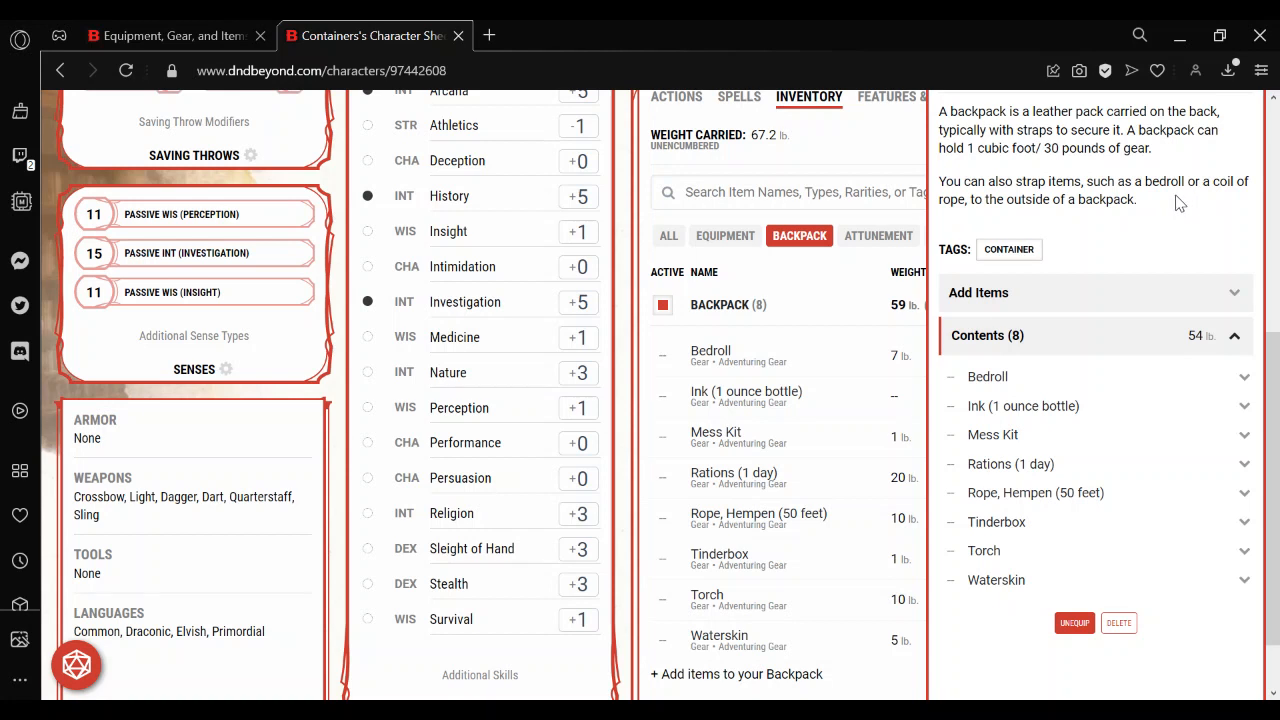
left_click(797, 266)
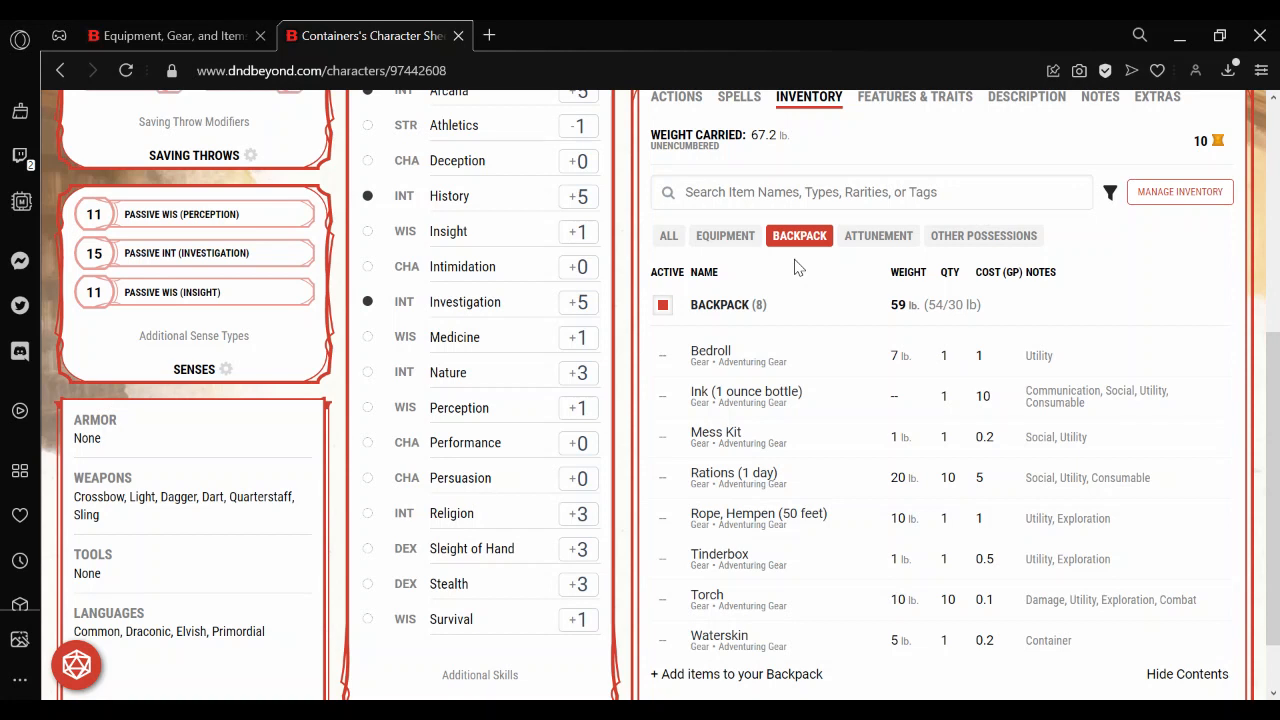
left_click(725, 240)
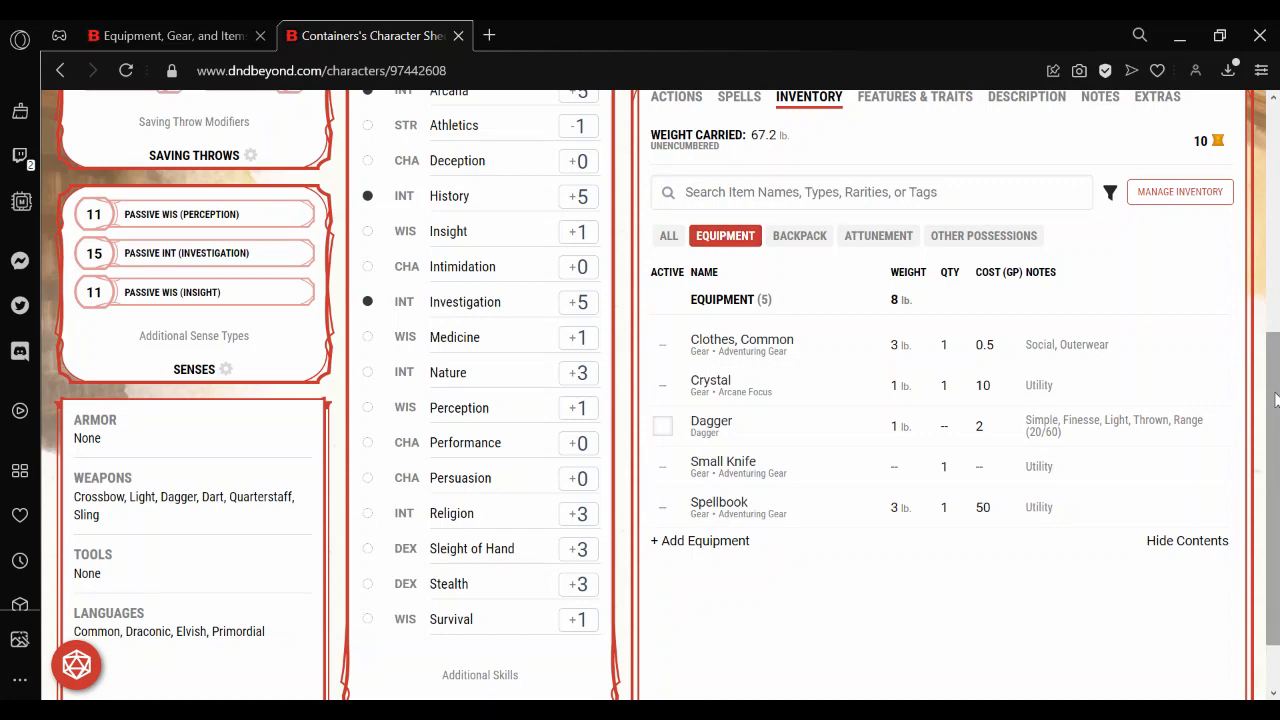
Find "backpack" among the items that can be added and add a second Backpack to the inventory.
left_click_drag(1273, 390, 1277, 334)
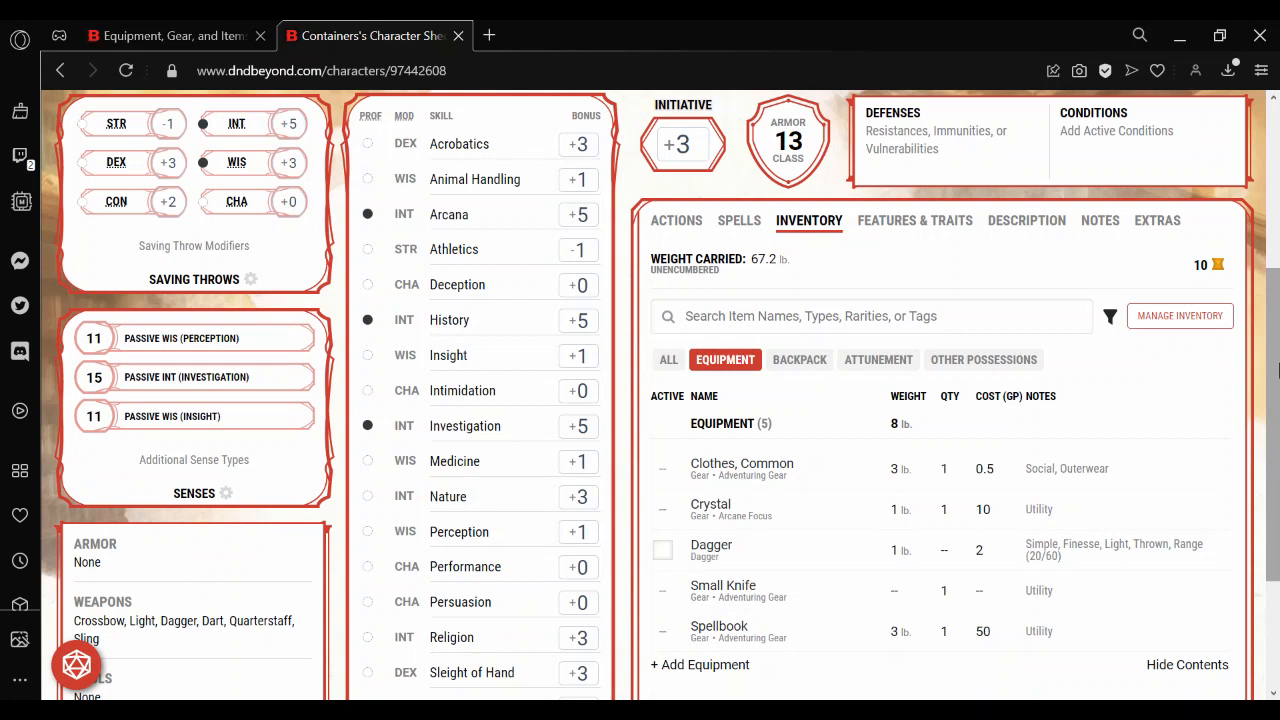
left_click(1180, 316)
left_click_drag(1274, 409, 1274, 326)
left_click(1056, 236)
type("backpack")
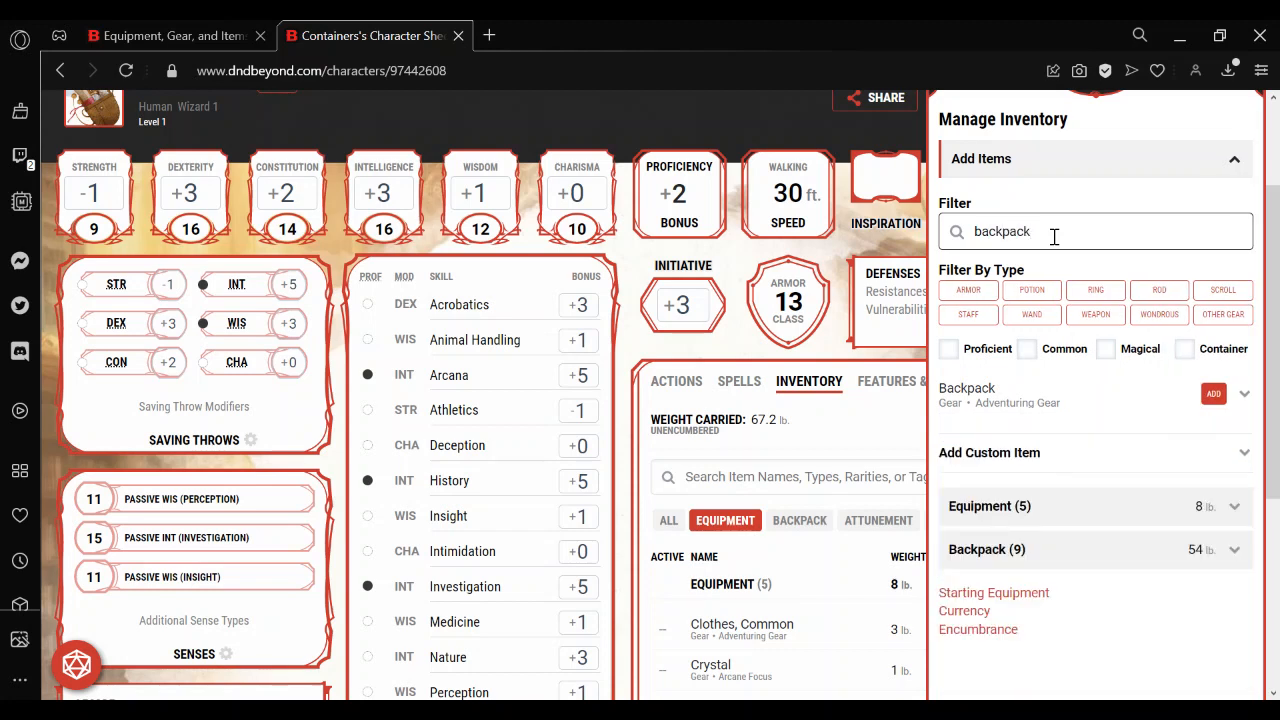
left_click(1213, 394)
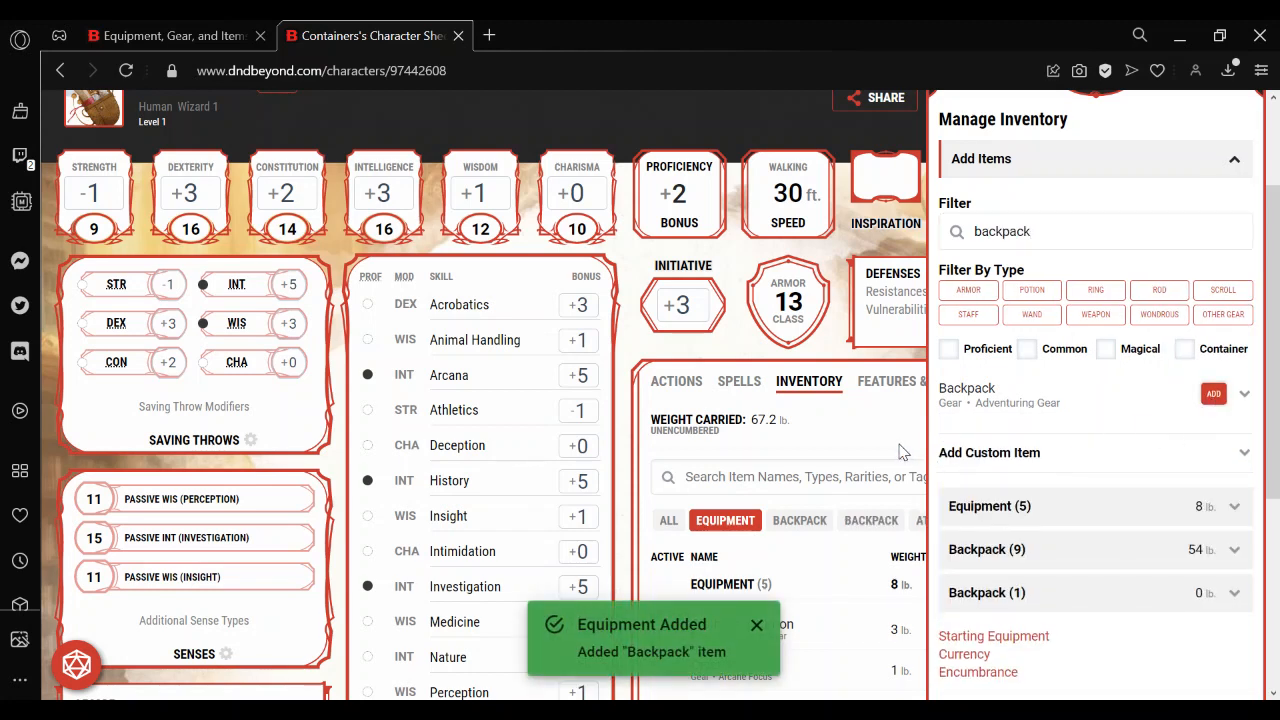
left_click(849, 420)
left_click_drag(1275, 370, 1278, 374)
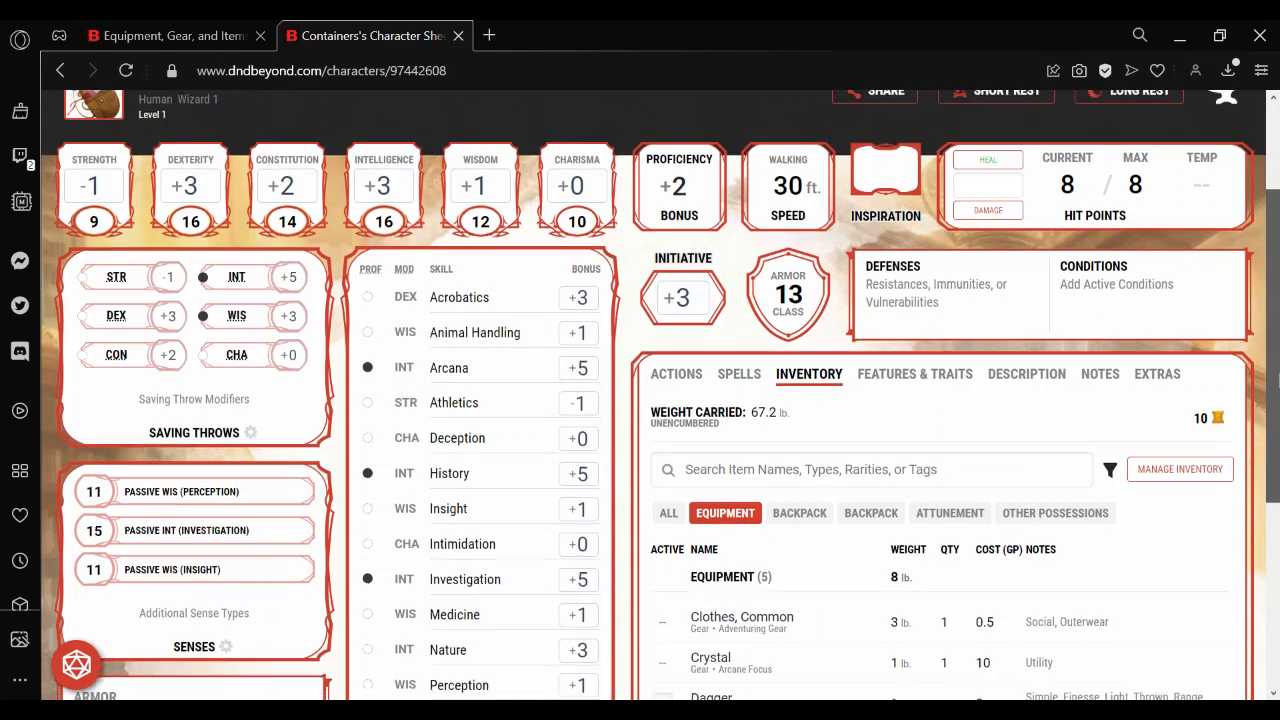
Open the item details of the first Backpack, the one holding the gear, and expand its customization options.
scroll(1277, 374, "down", 2)
left_click(800, 280)
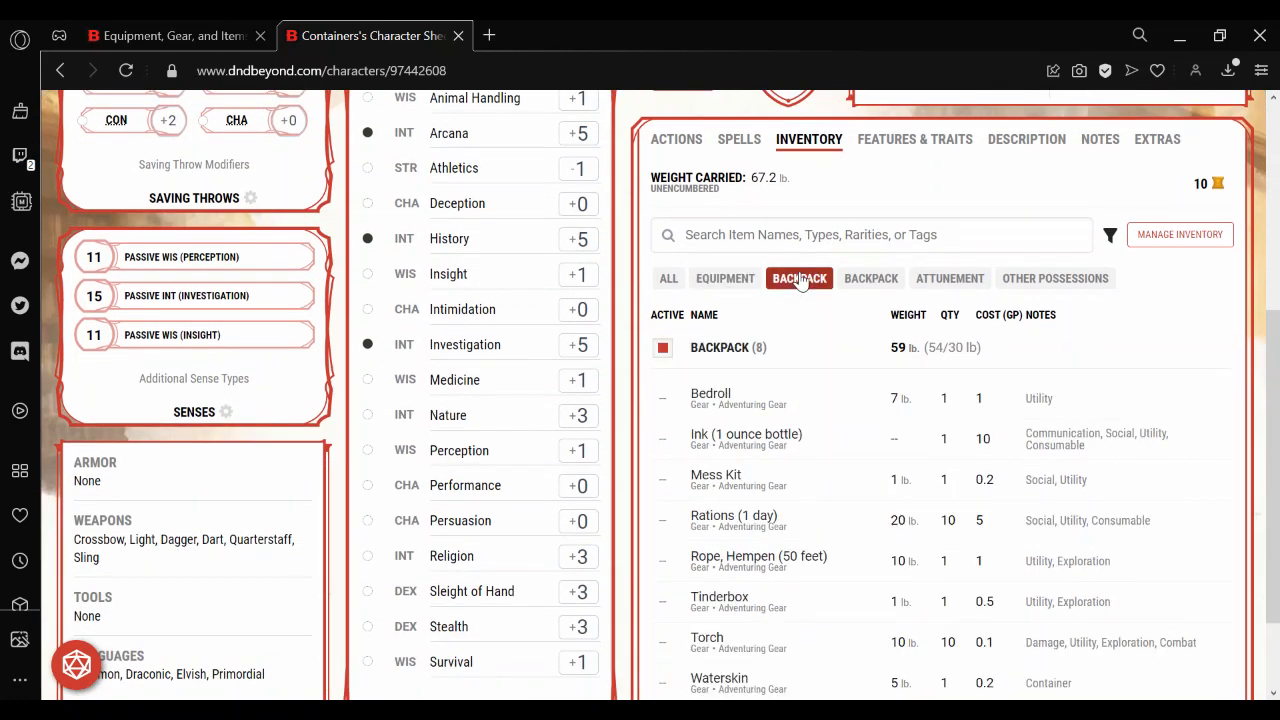
left_click(718, 350)
scroll(1275, 330, "up", 2)
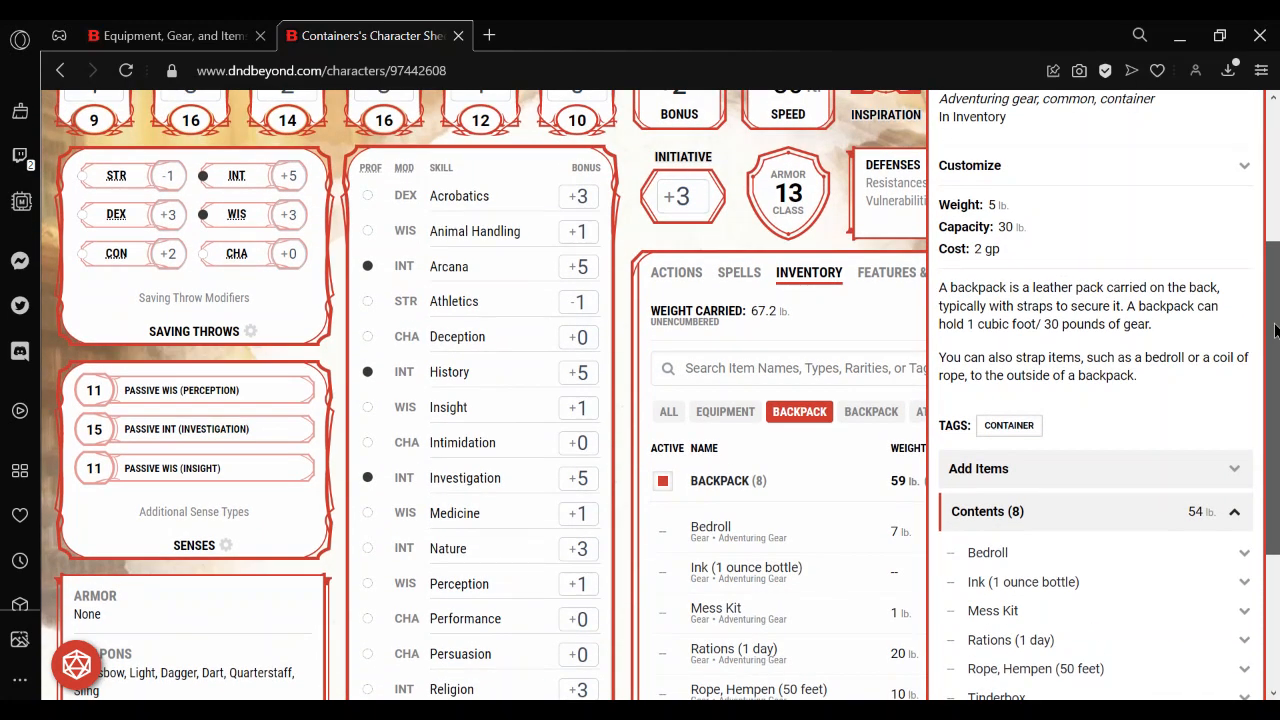
scroll(1275, 330, "up", 3)
left_click(1136, 273)
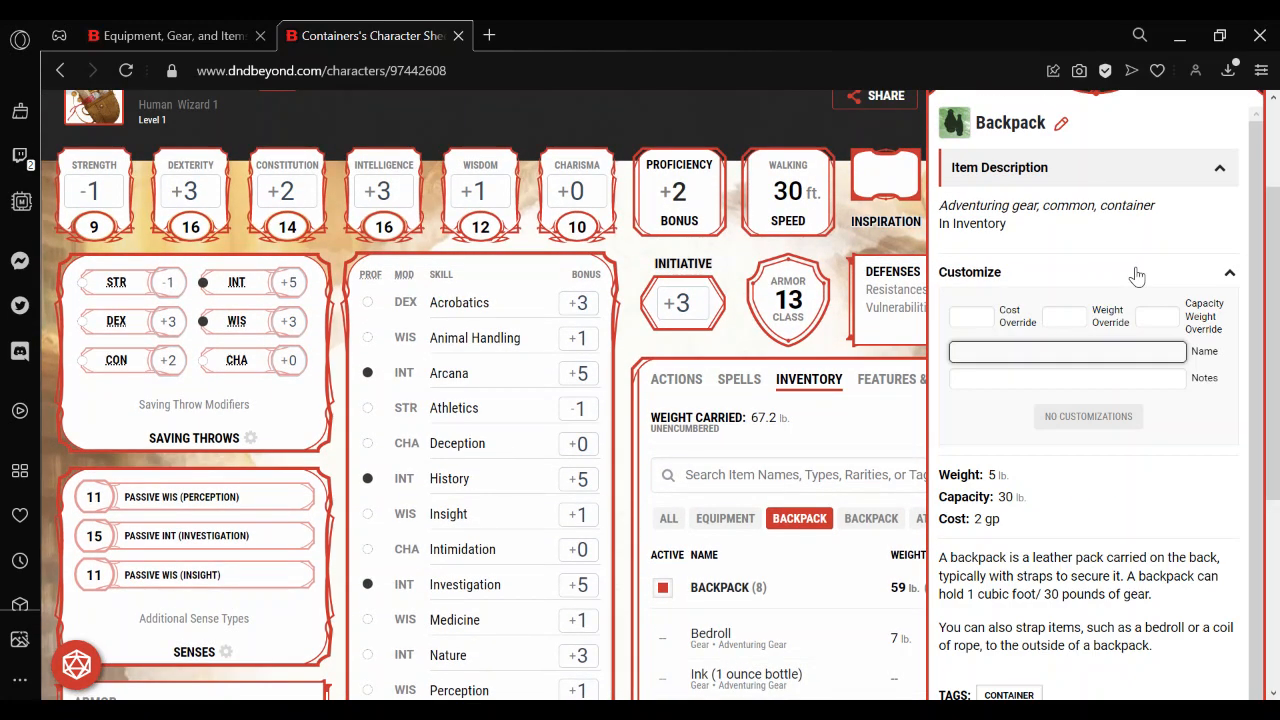
Name the first Backpack "💼 INSIDE BACKPACK 💼", with a briefcase emoji on each side of the text.
left_click(1140, 354)
key("super")
key("super")
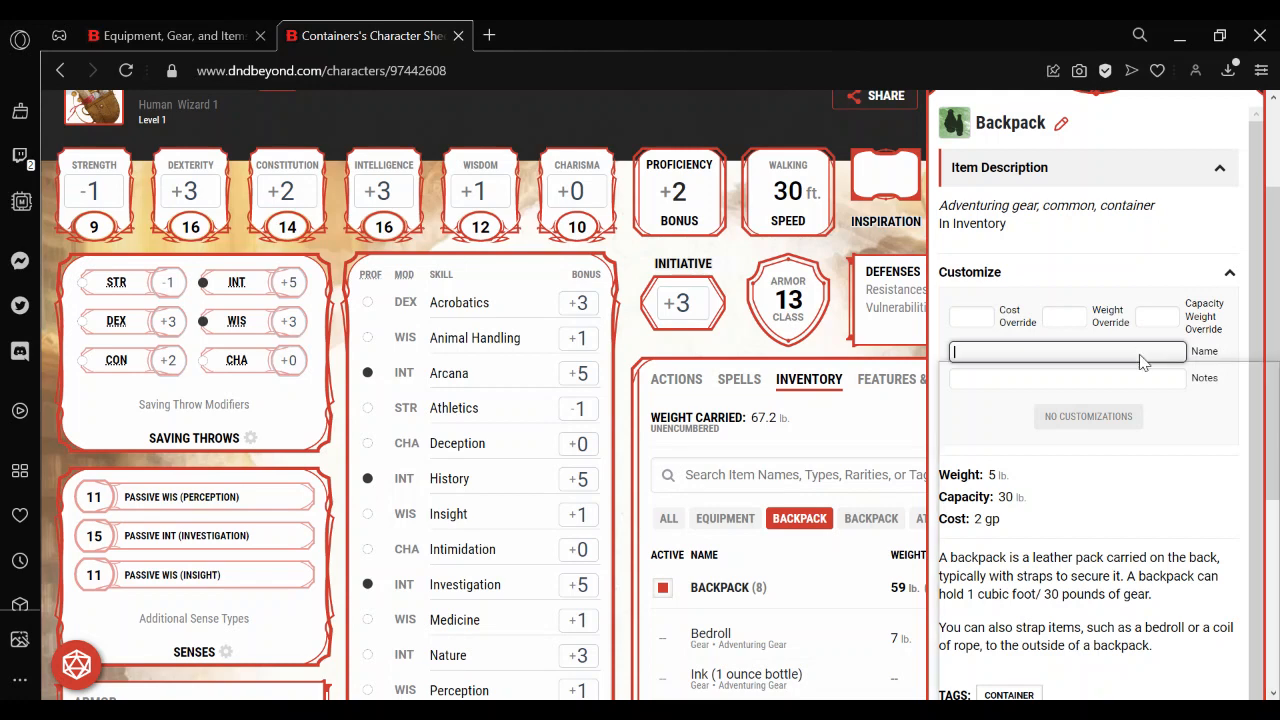
key("super+period")
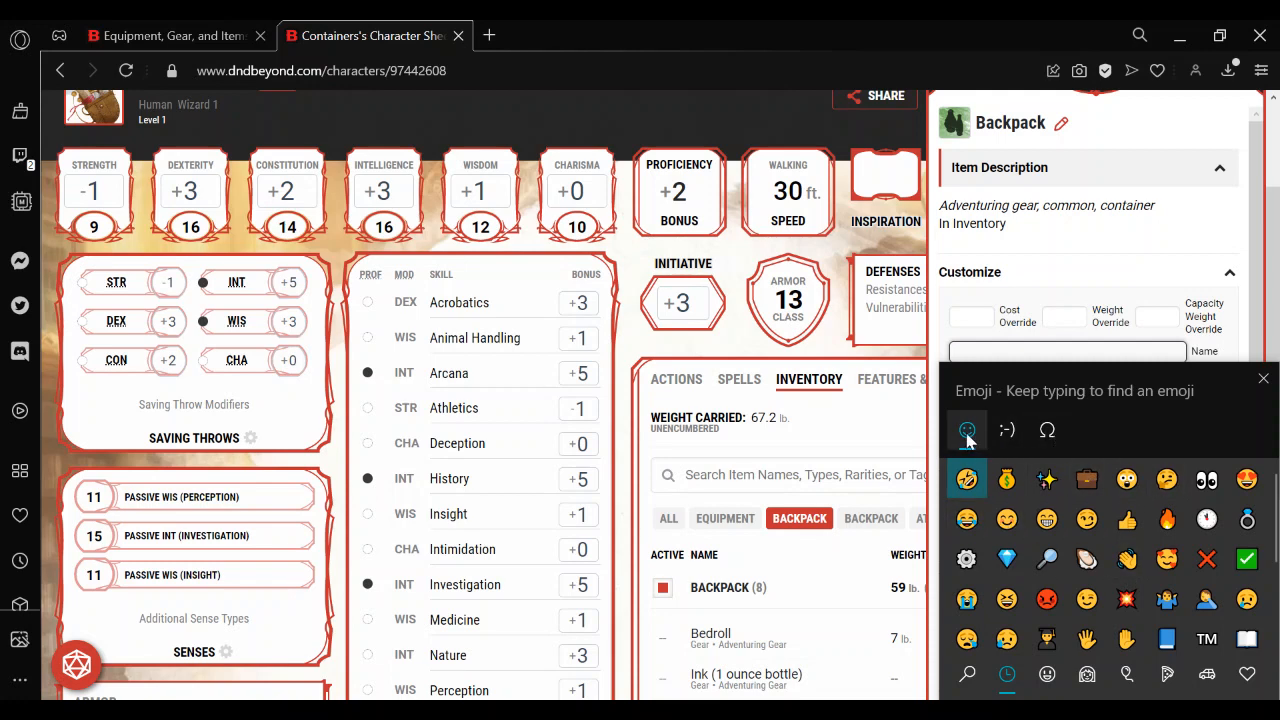
type("ba")
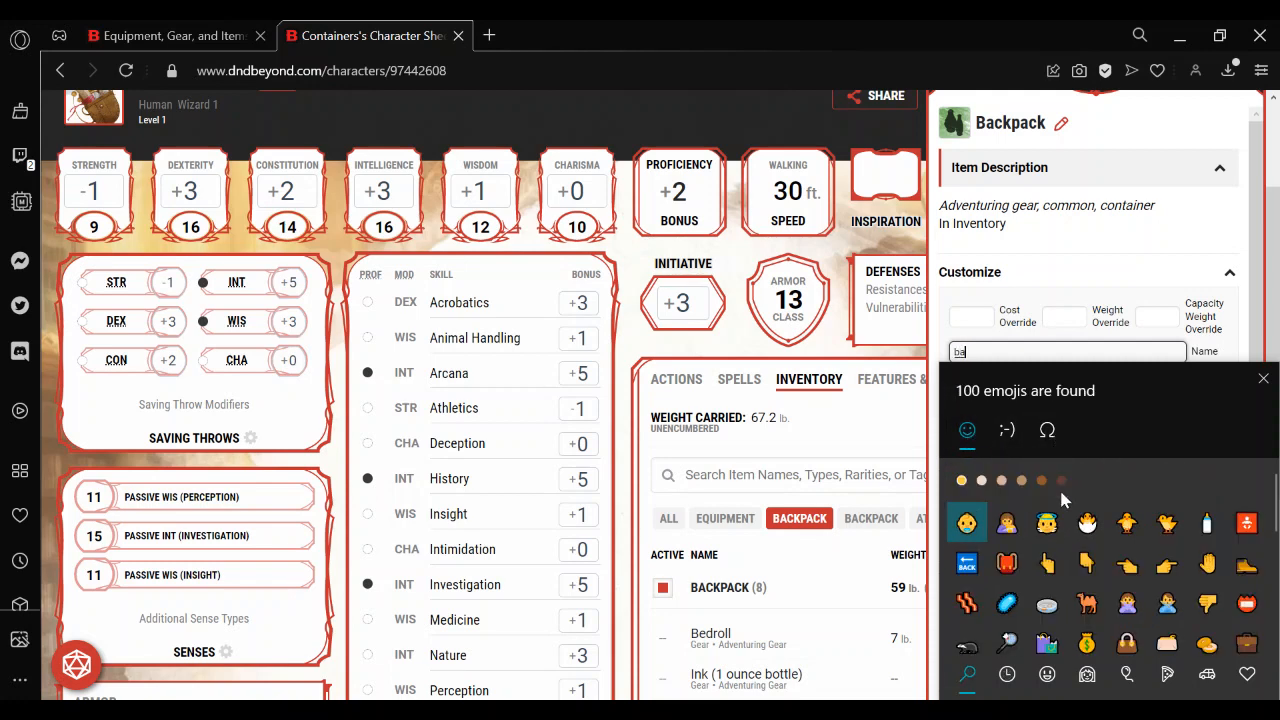
type("g")
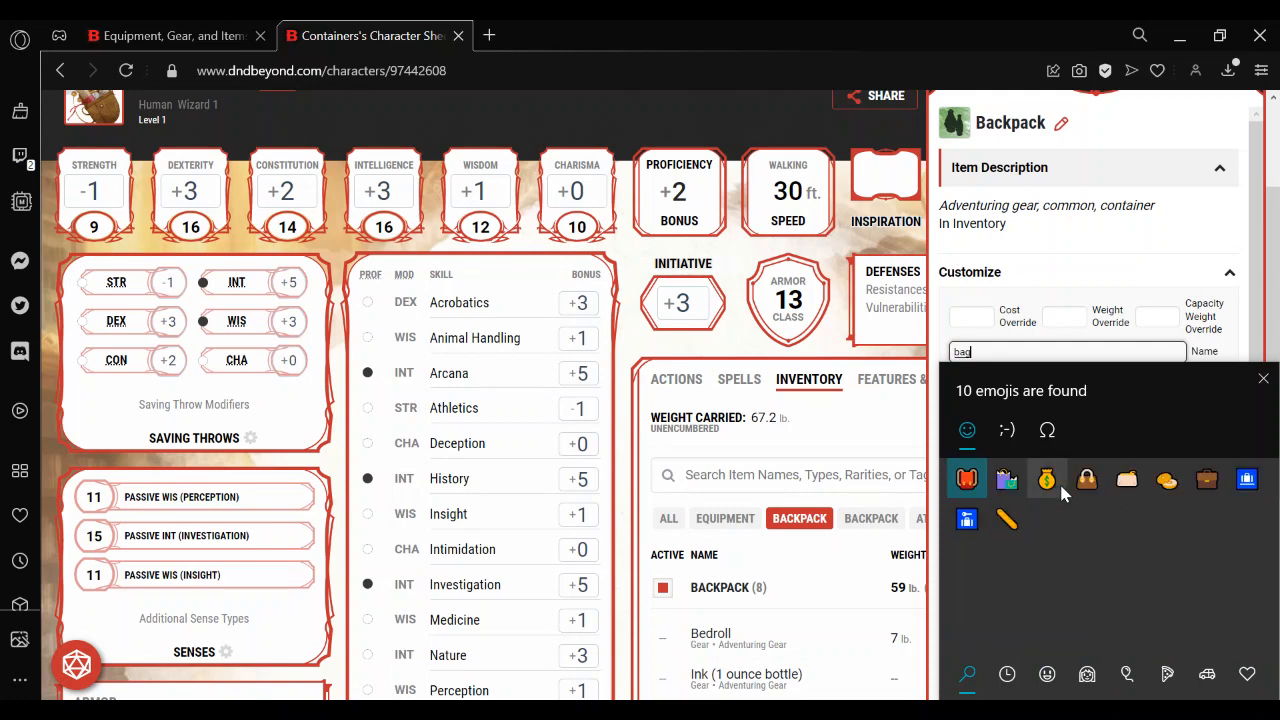
left_click(1201, 483)
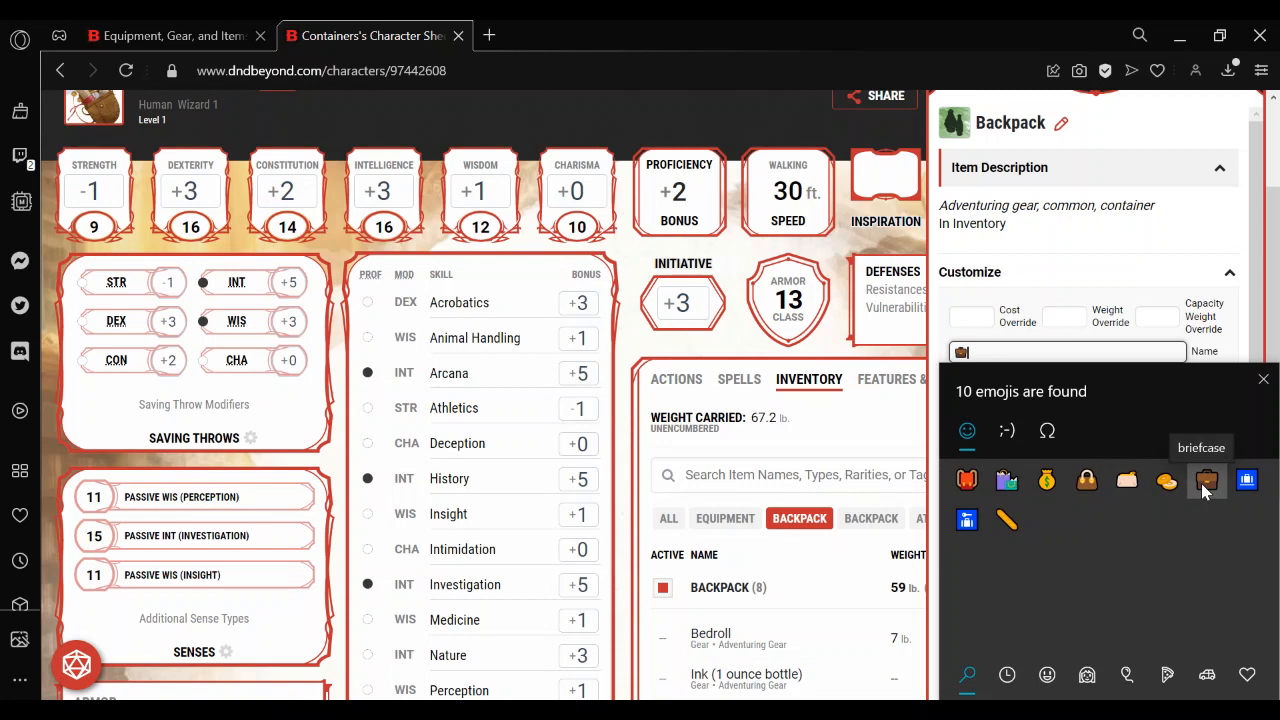
left_click(1262, 382)
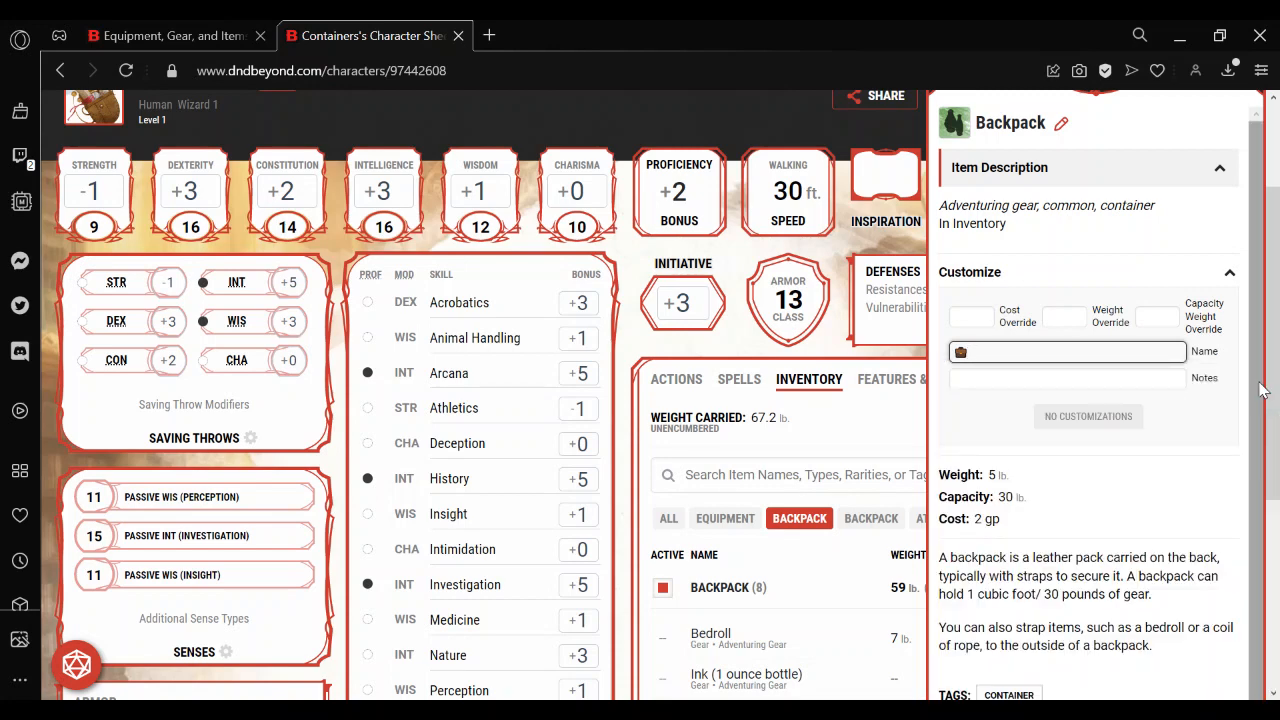
type("INSIDE BACKPACK")
key("super+period")
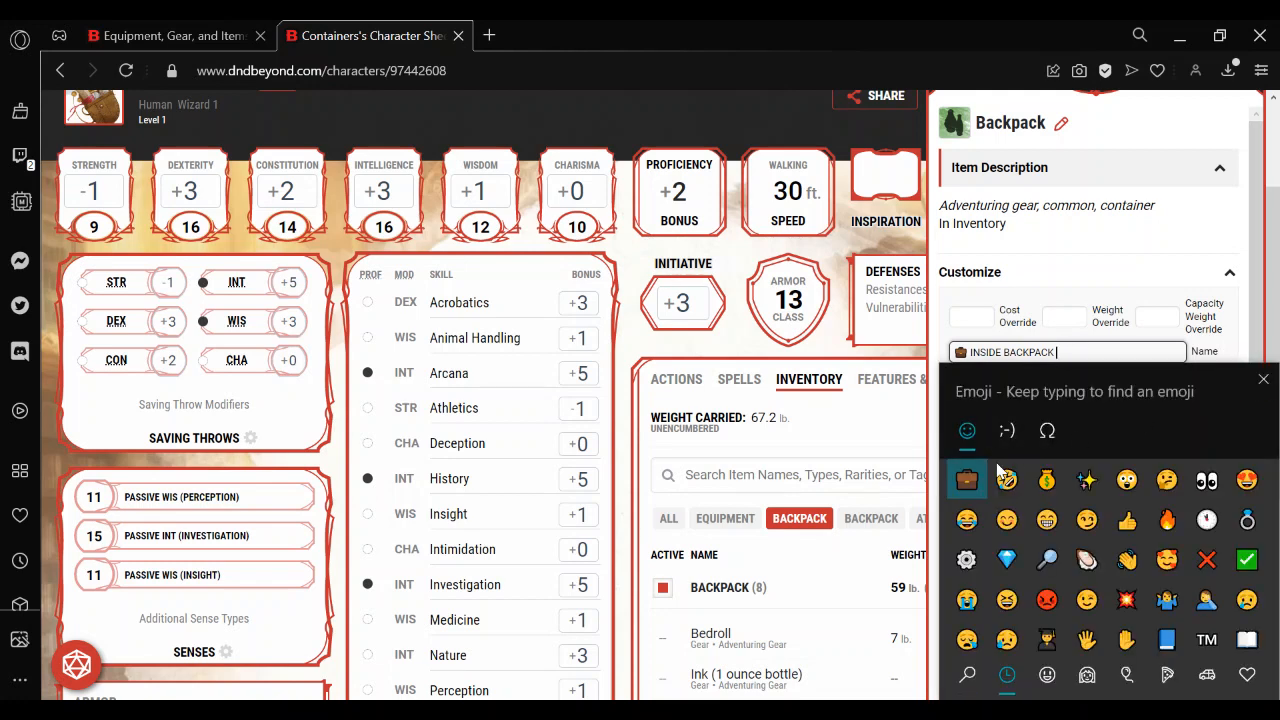
left_click(966, 481)
left_click(1263, 379)
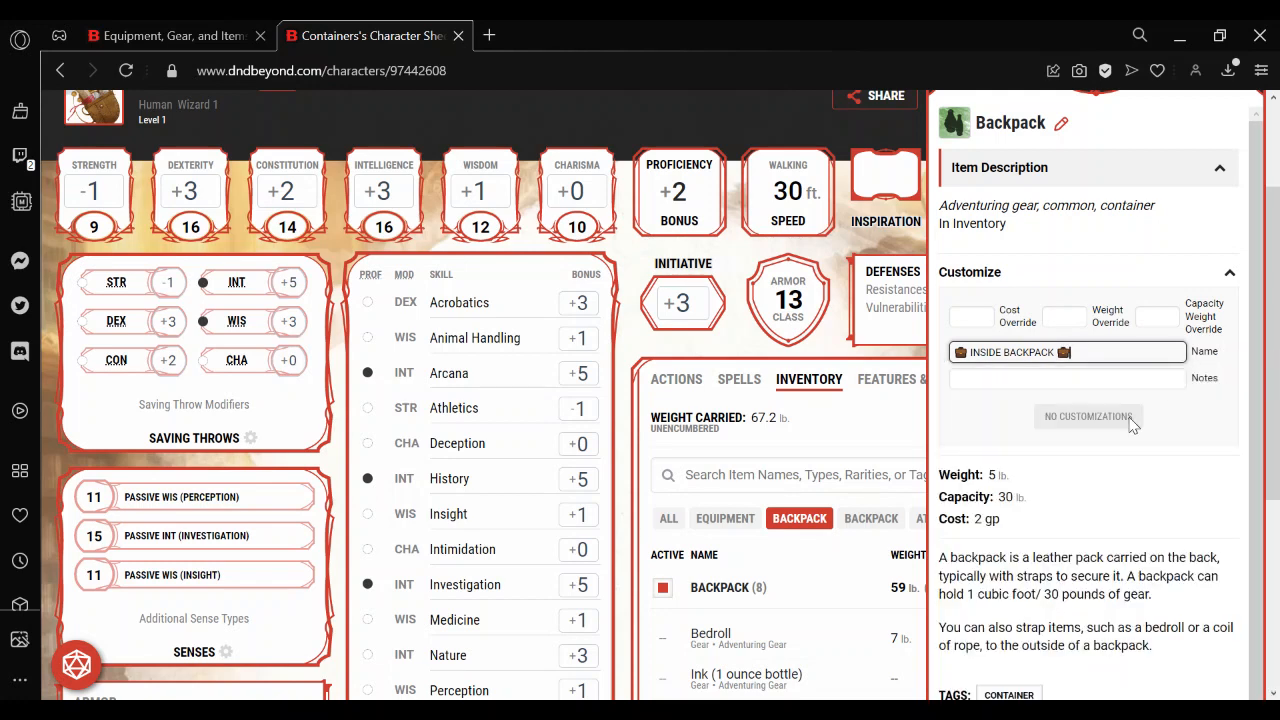
Add the note "For items inside the backpack" to the INSIDE BACKPACK and close its item details.
left_click(1052, 380)
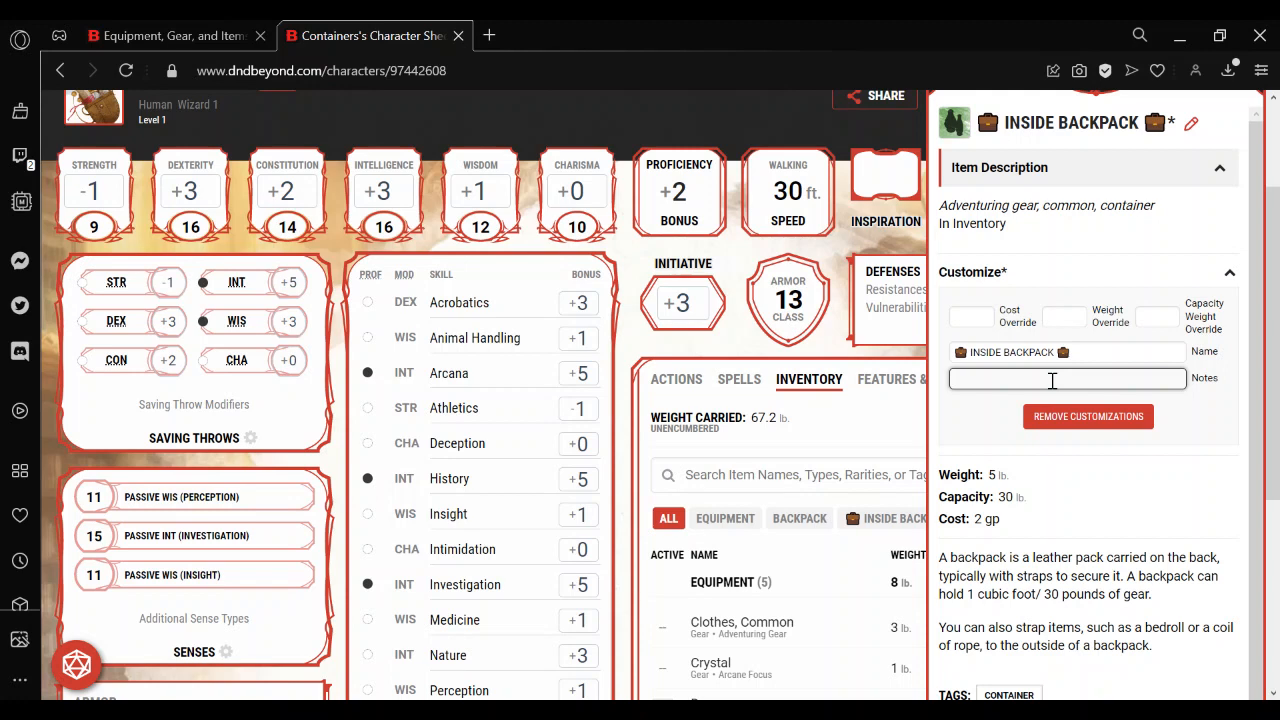
type("For items inside the backpack")
left_click(976, 438)
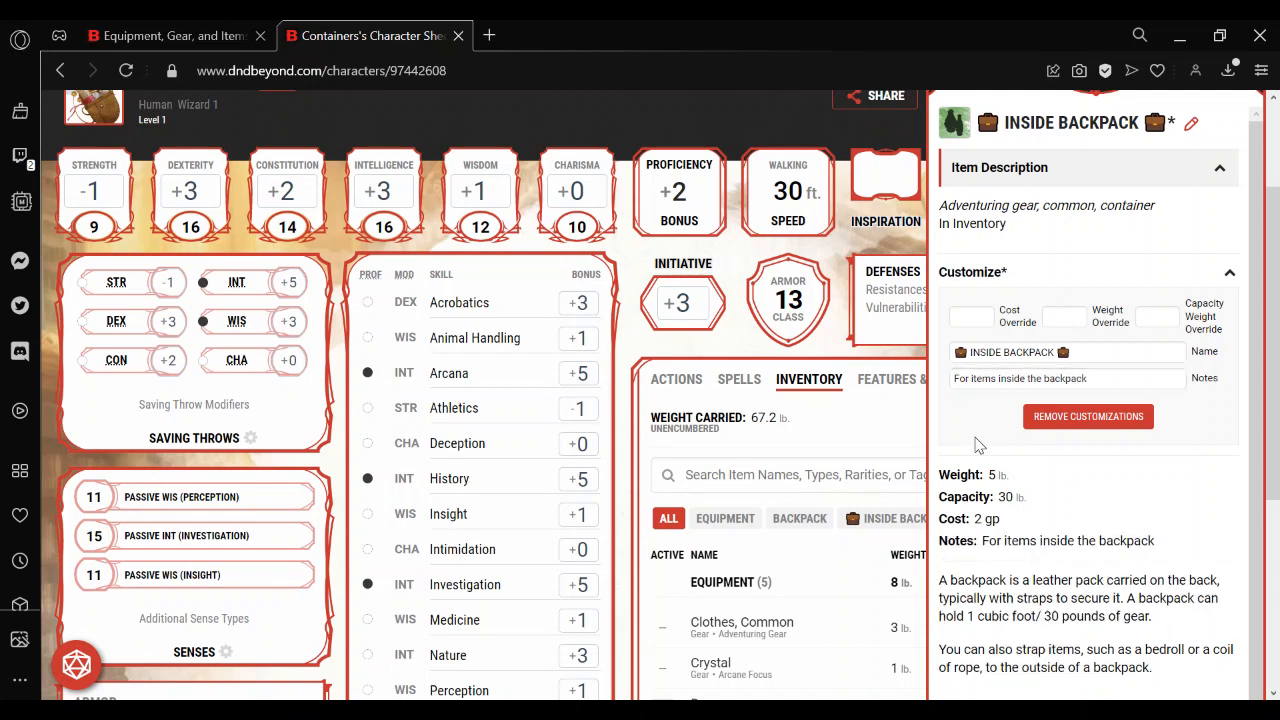
left_click(865, 440)
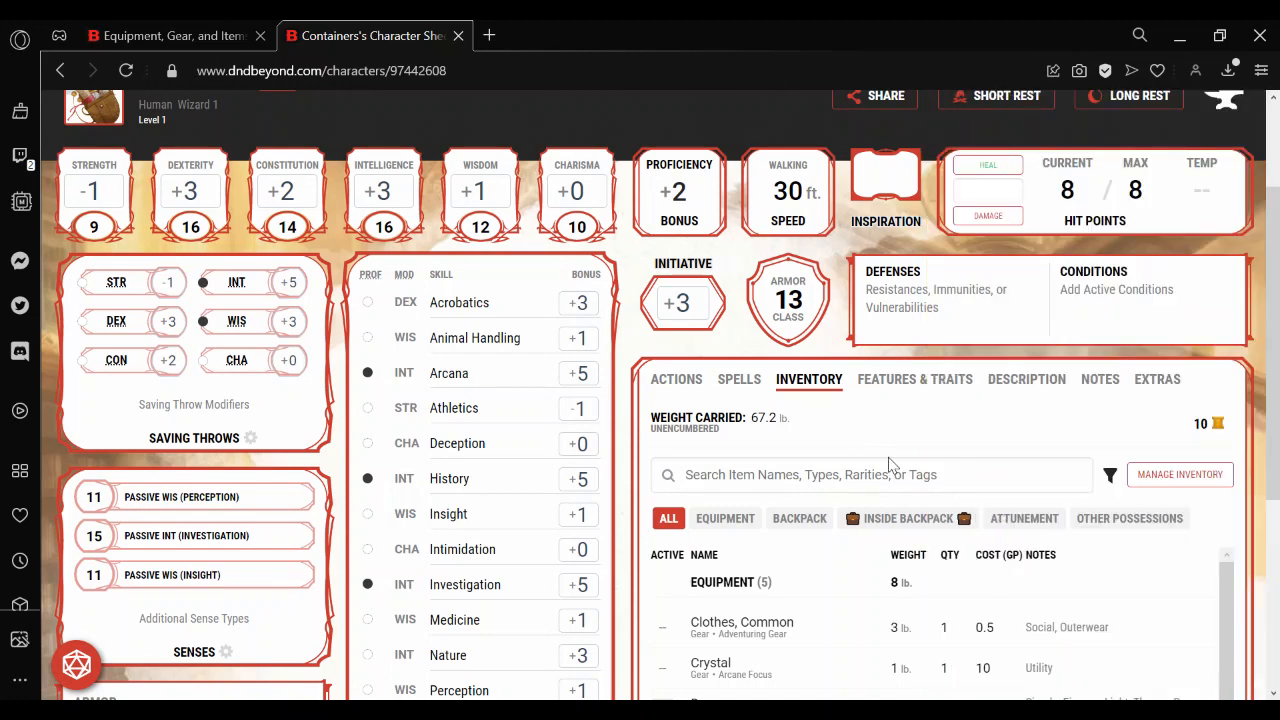
Open the item details of the empty second Backpack and expand its customization options.
left_click(803, 520)
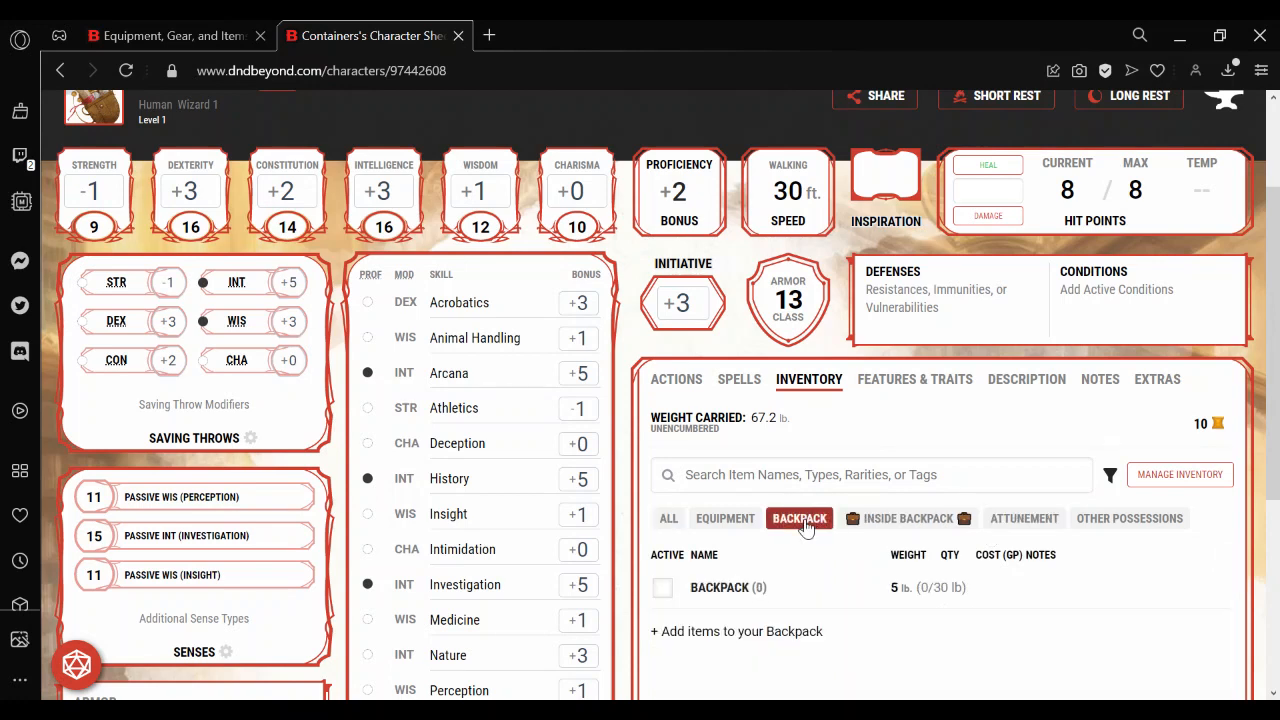
left_click(735, 595)
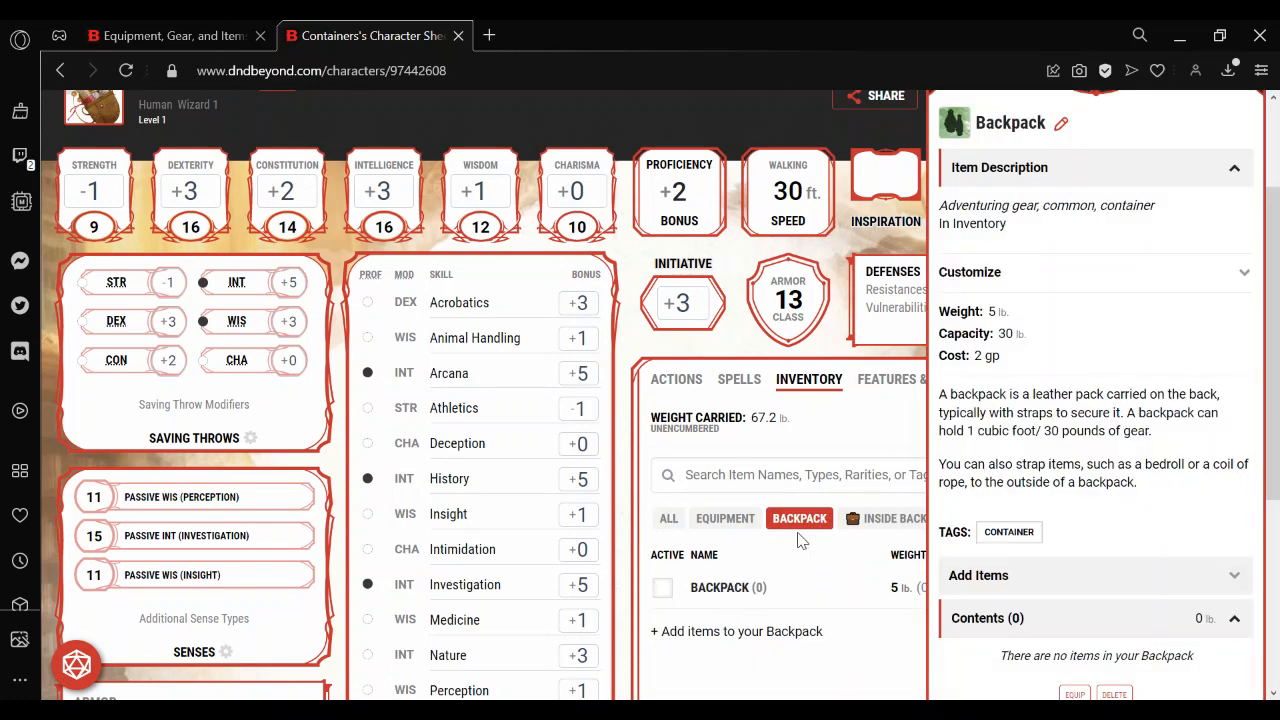
left_click(1122, 282)
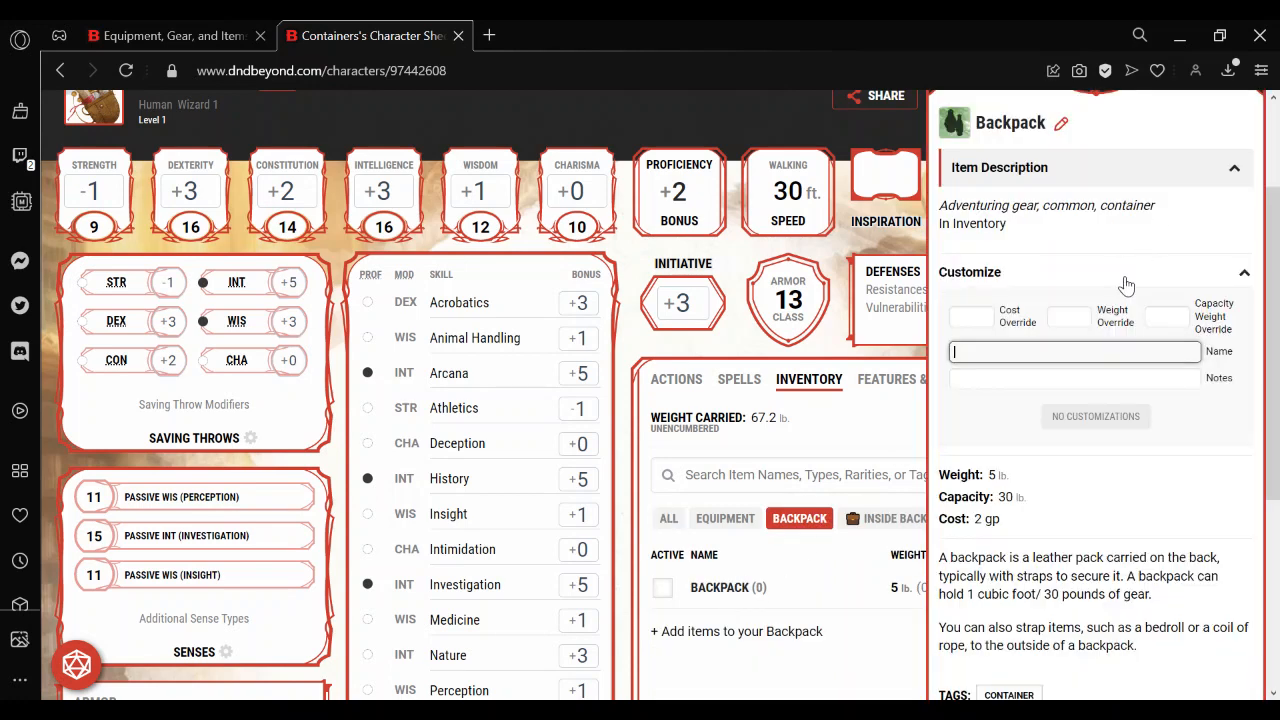
Set the empty Backpack's weight override and capacity weight override to 0.
left_click(1060, 320)
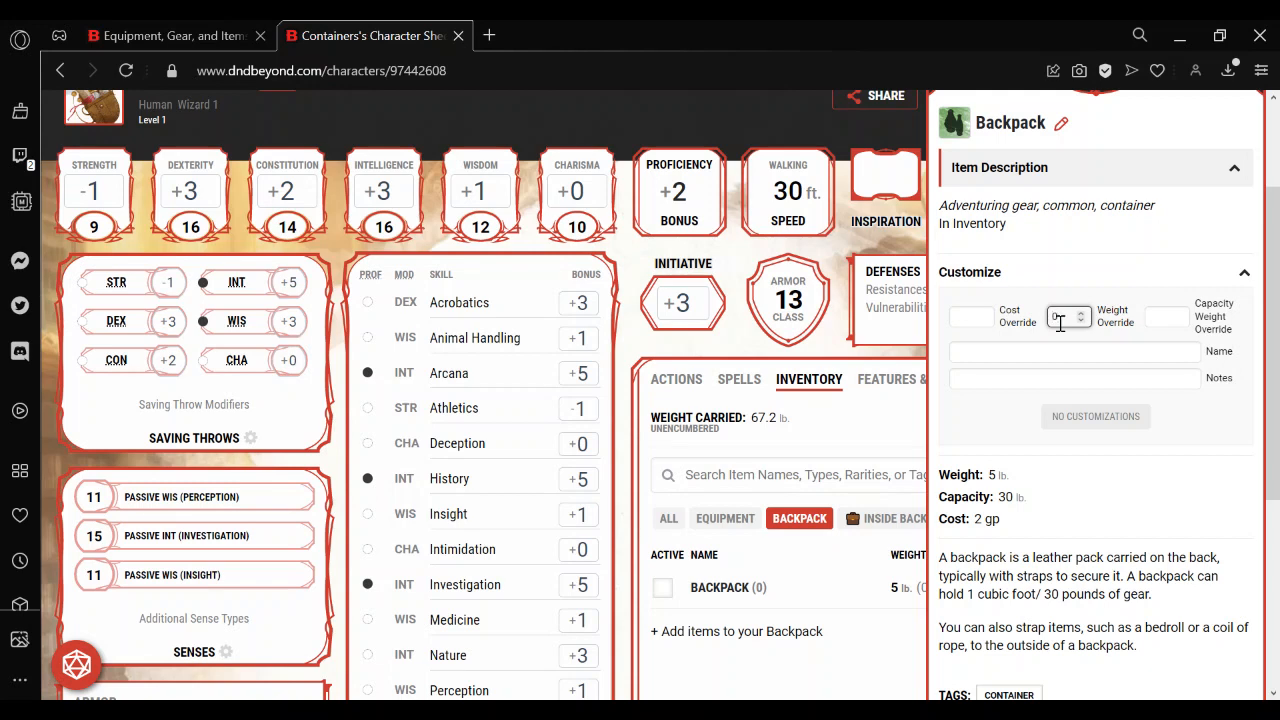
left_click(1160, 318)
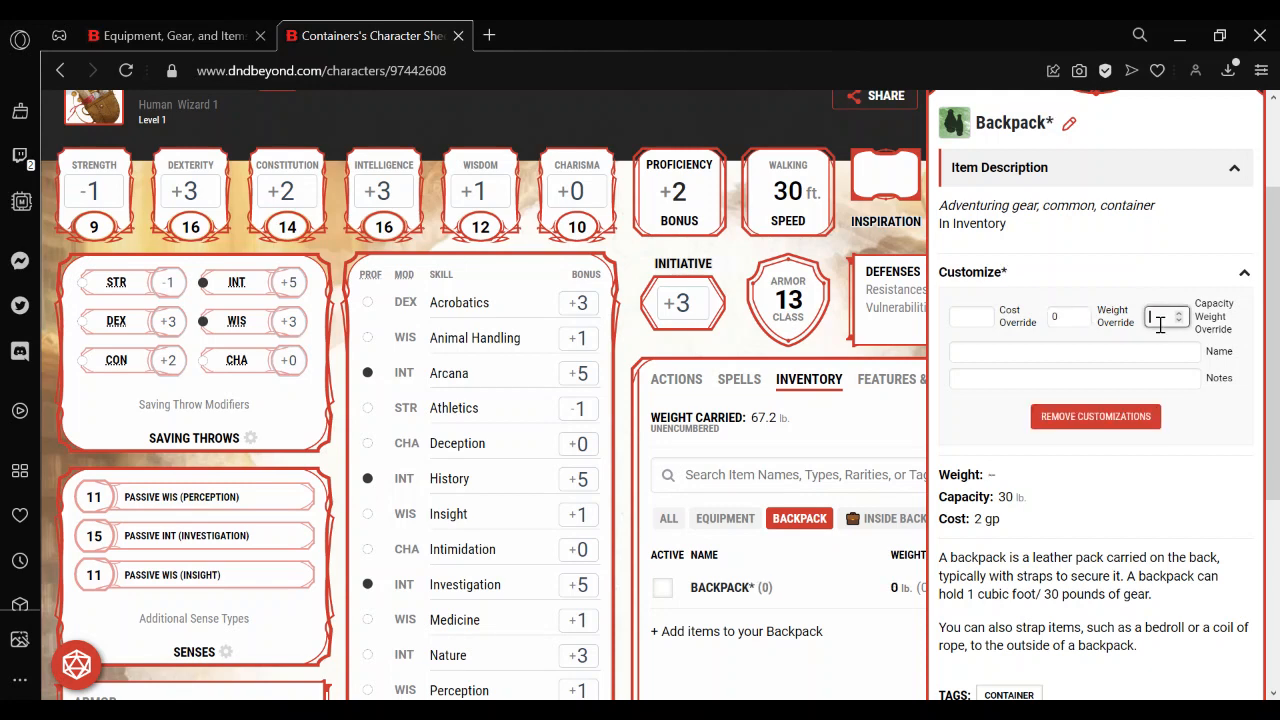
left_click(1086, 352)
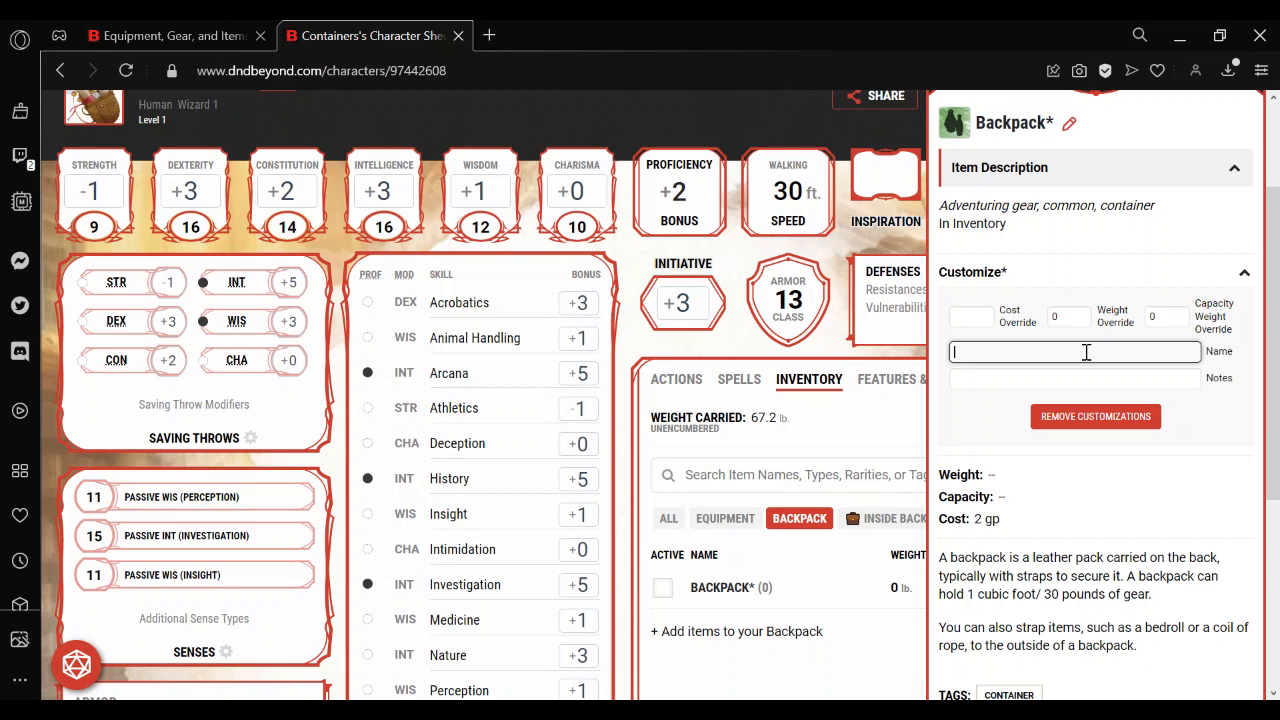
Clear the weight override and capacity weight override of the empty Backpack.
left_click(1068, 316)
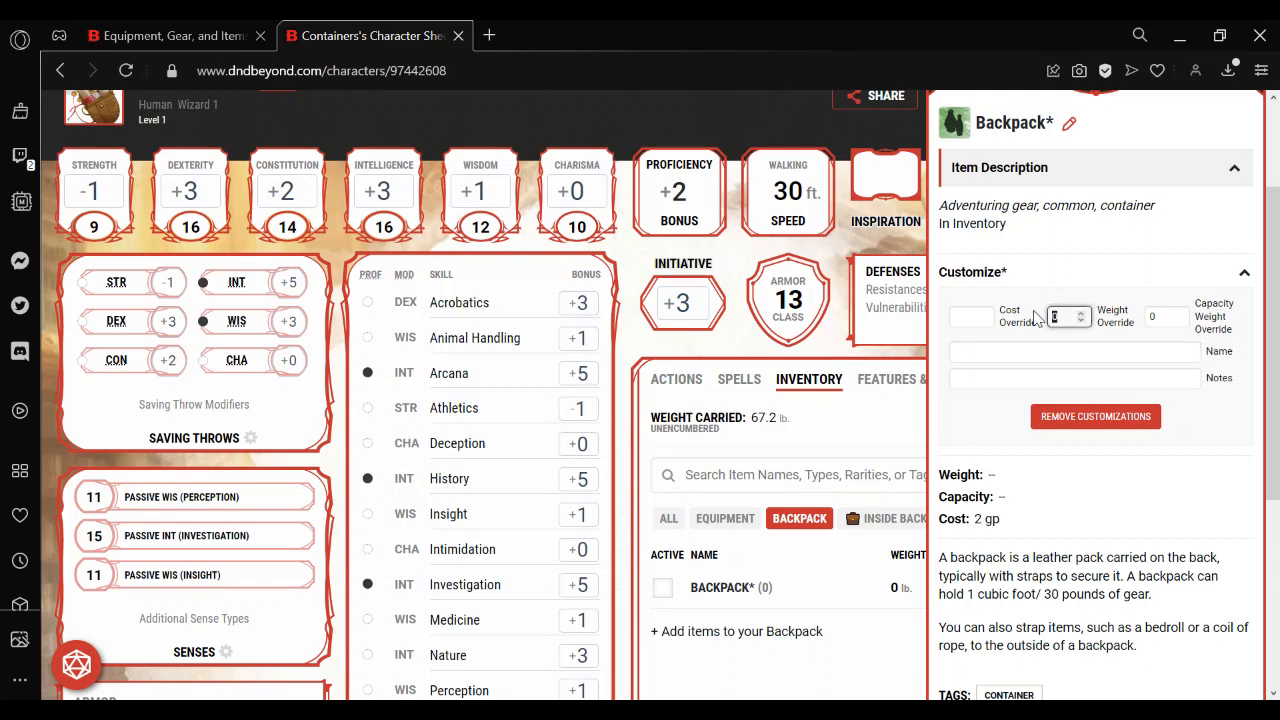
key("BackSpace")
left_click(1164, 314)
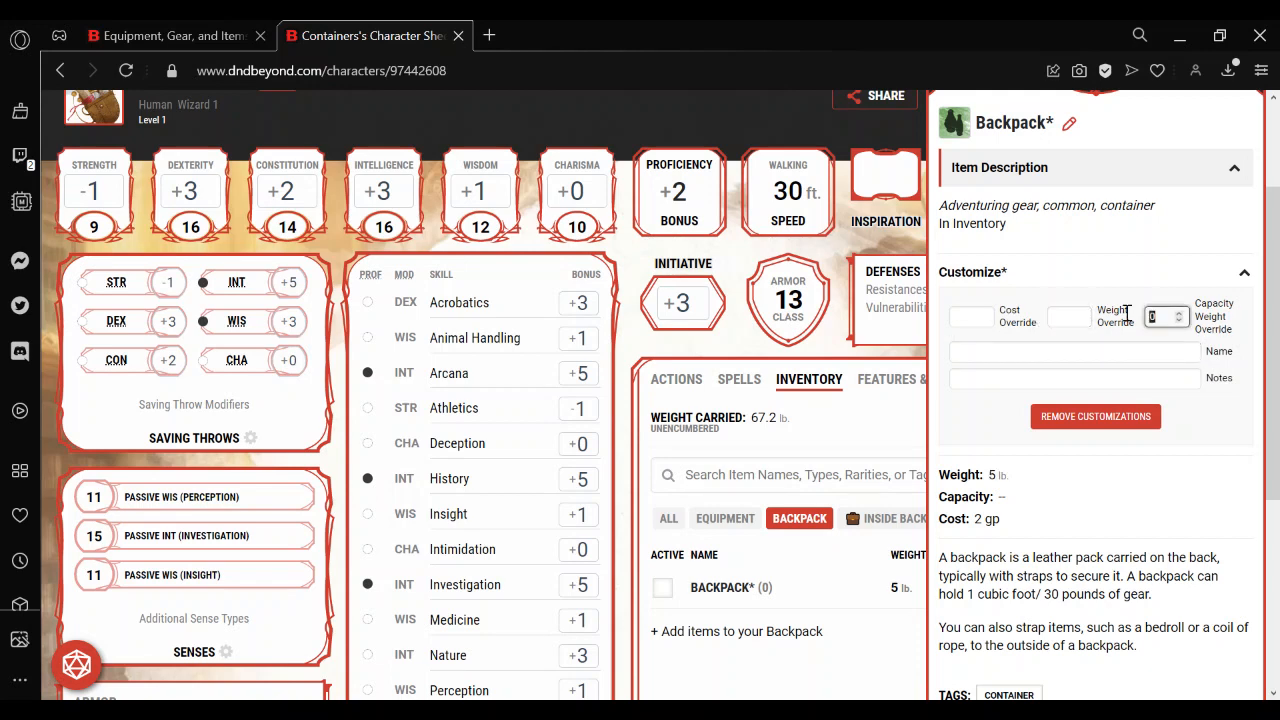
key("BackSpace")
Name the empty second Backpack "💼 OUTSIDE BACKPACK 💼", with a briefcase emoji on each side of the text.
left_click(1040, 354)
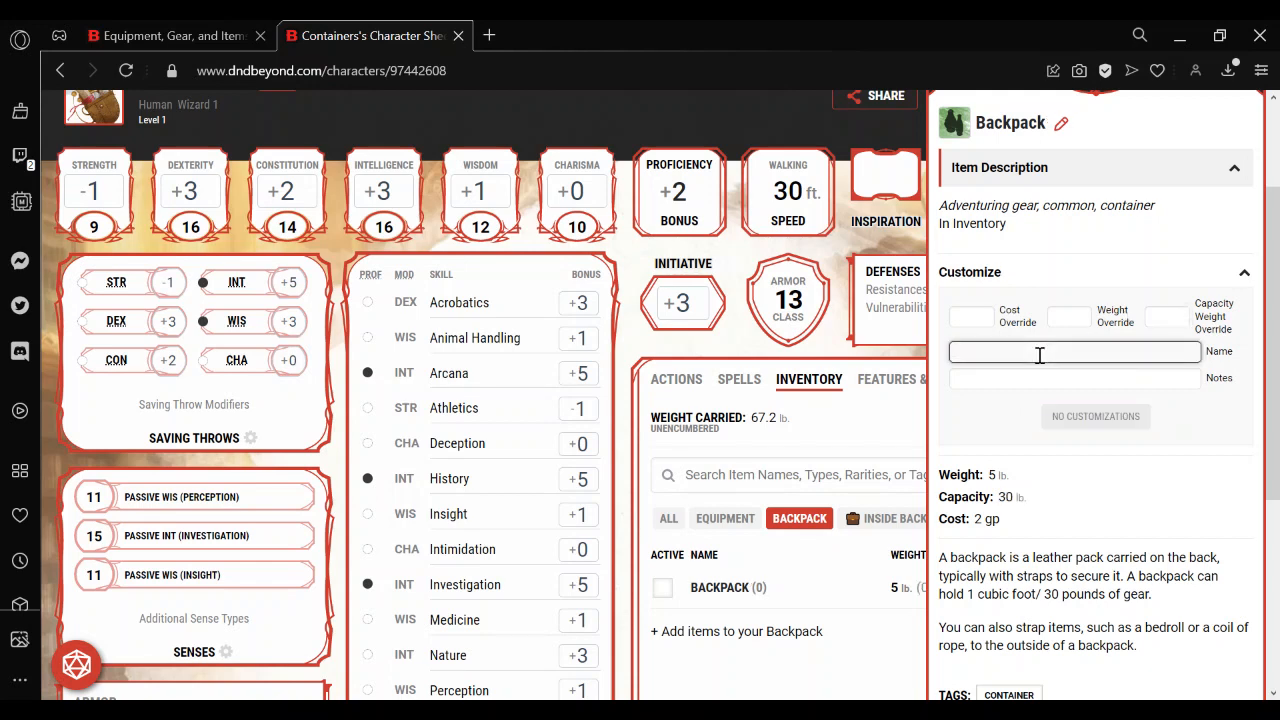
key("super+period")
key("Return")
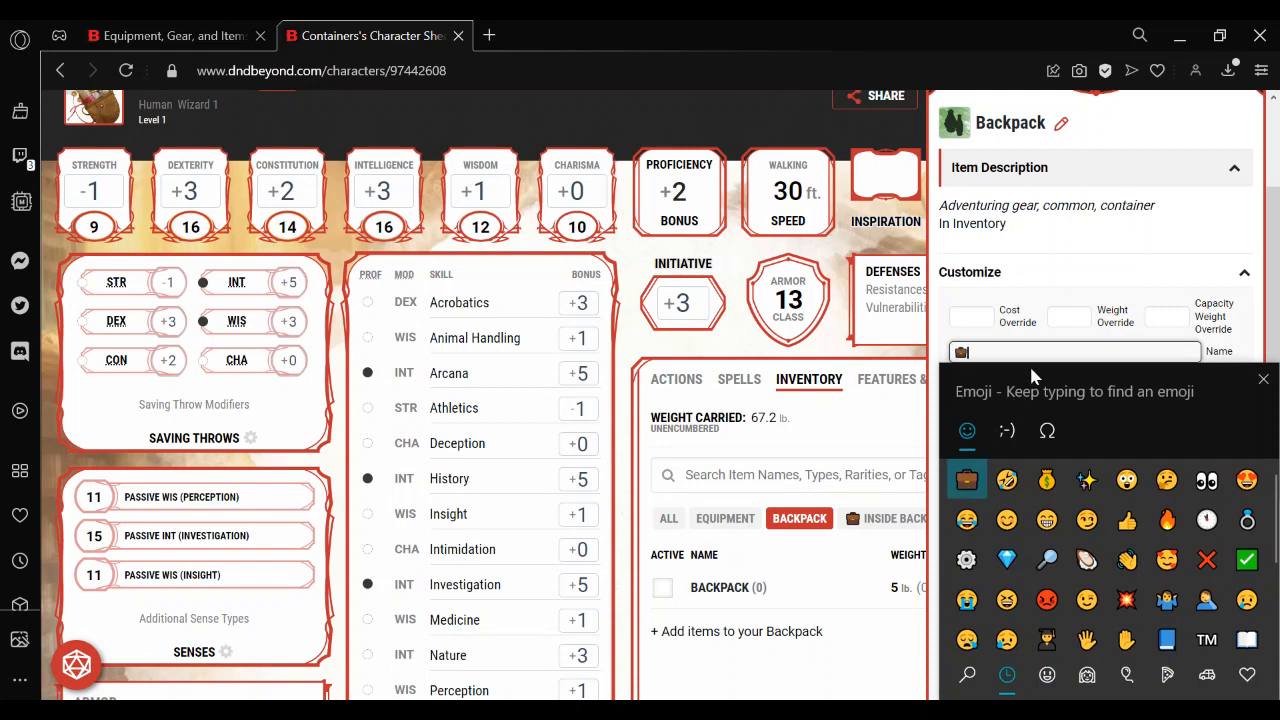
left_click(1263, 379)
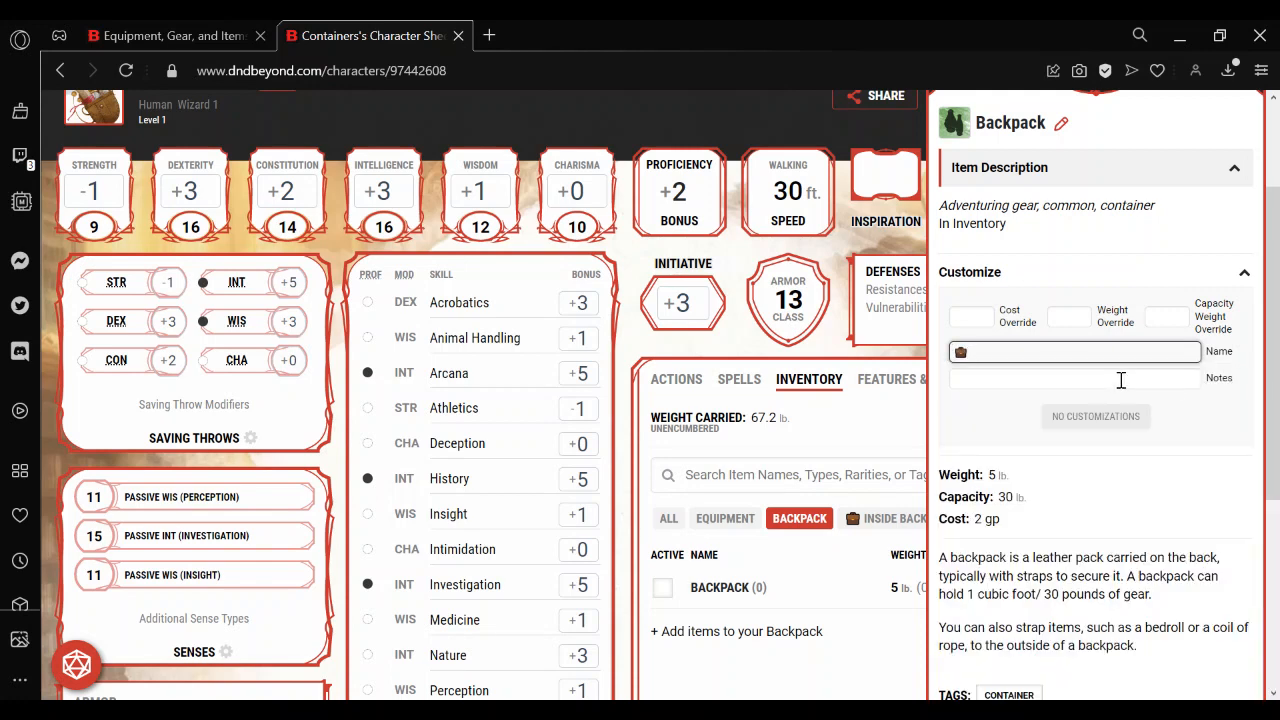
type("OUTSIDE BACKPACK")
key("super+period")
left_click(967, 480)
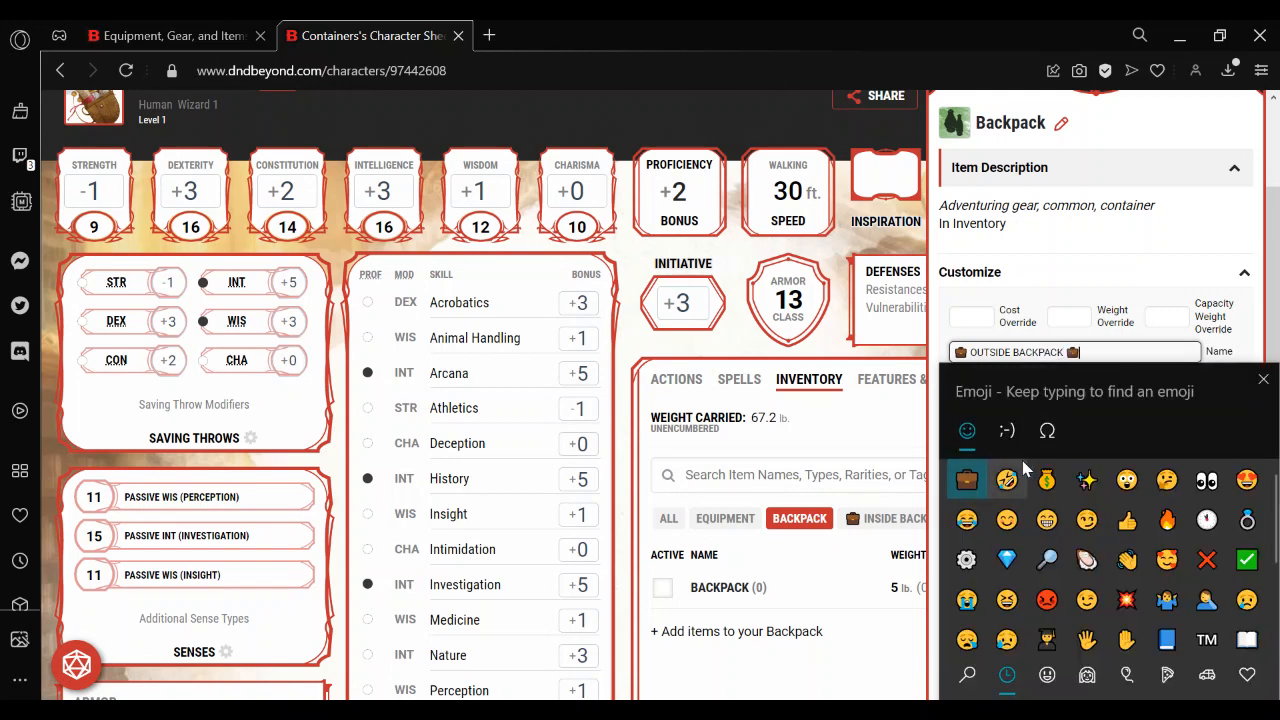
left_click(1262, 380)
Add the note "For items attached to the outside of the backpack" to the OUTSIDE BACKPACK and close its details.
left_click(1057, 384)
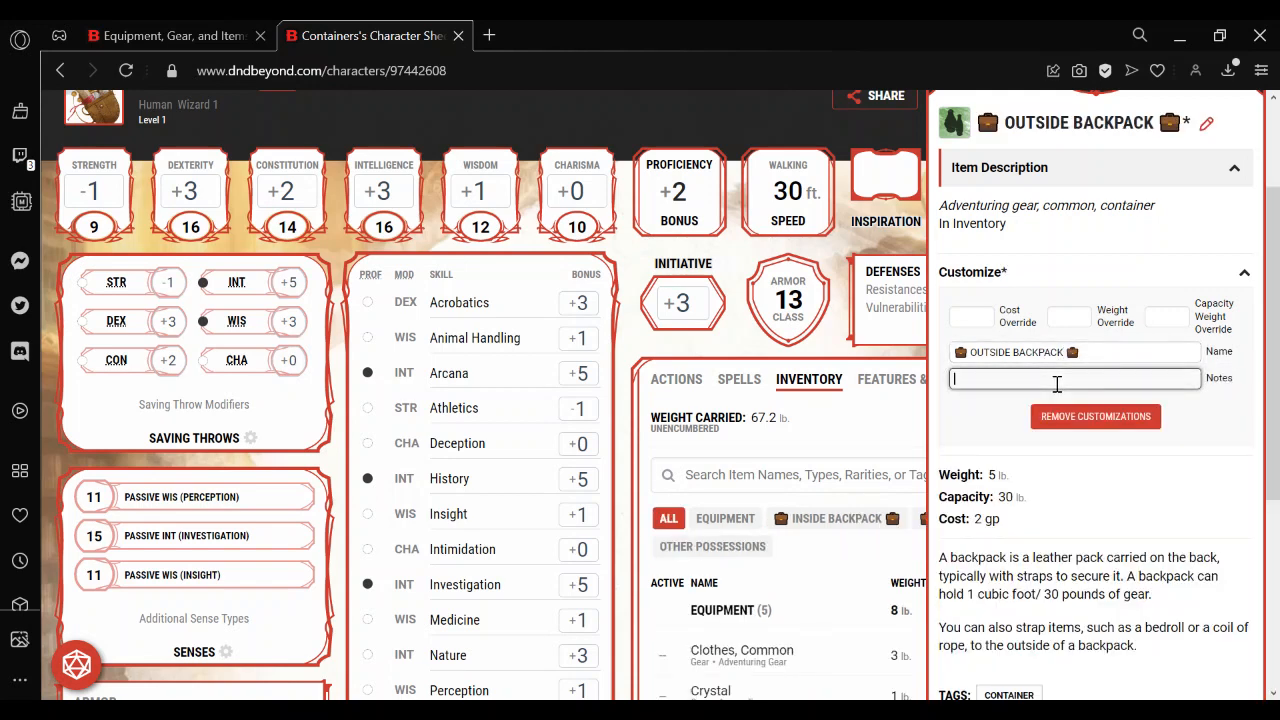
type("For items attached to the outside of the backpack")
left_click(1105, 353)
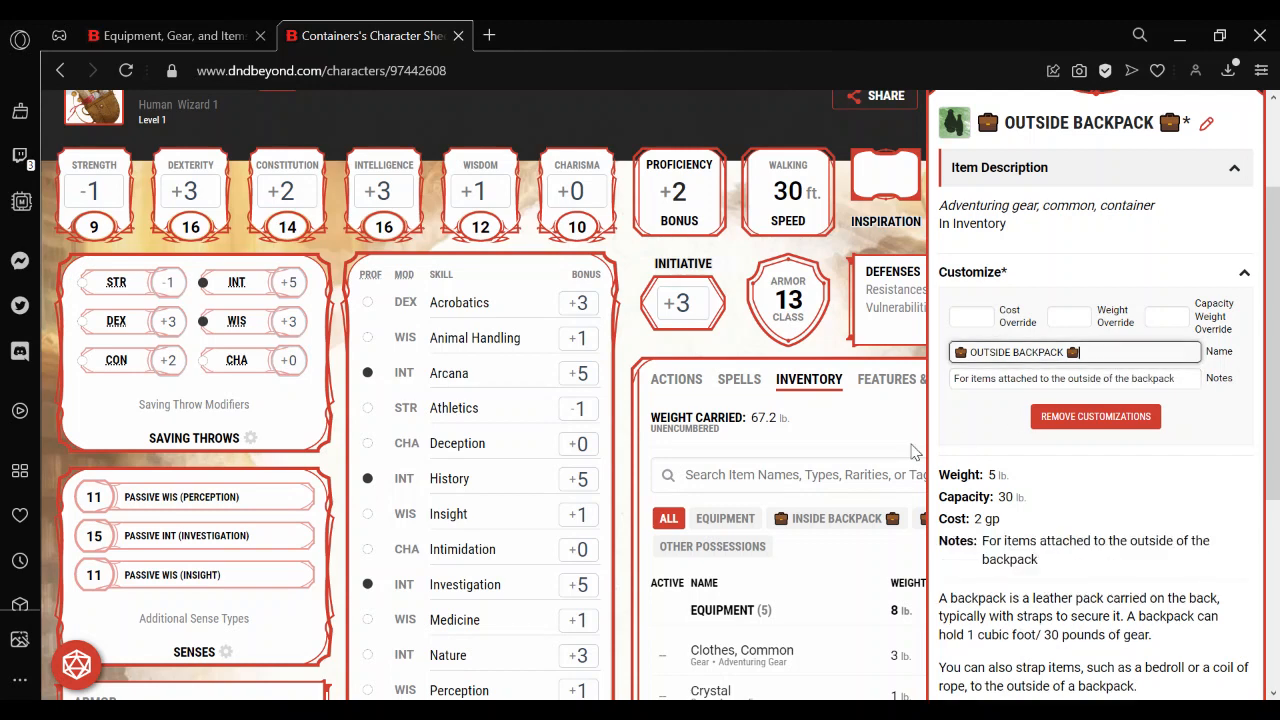
left_click(866, 445)
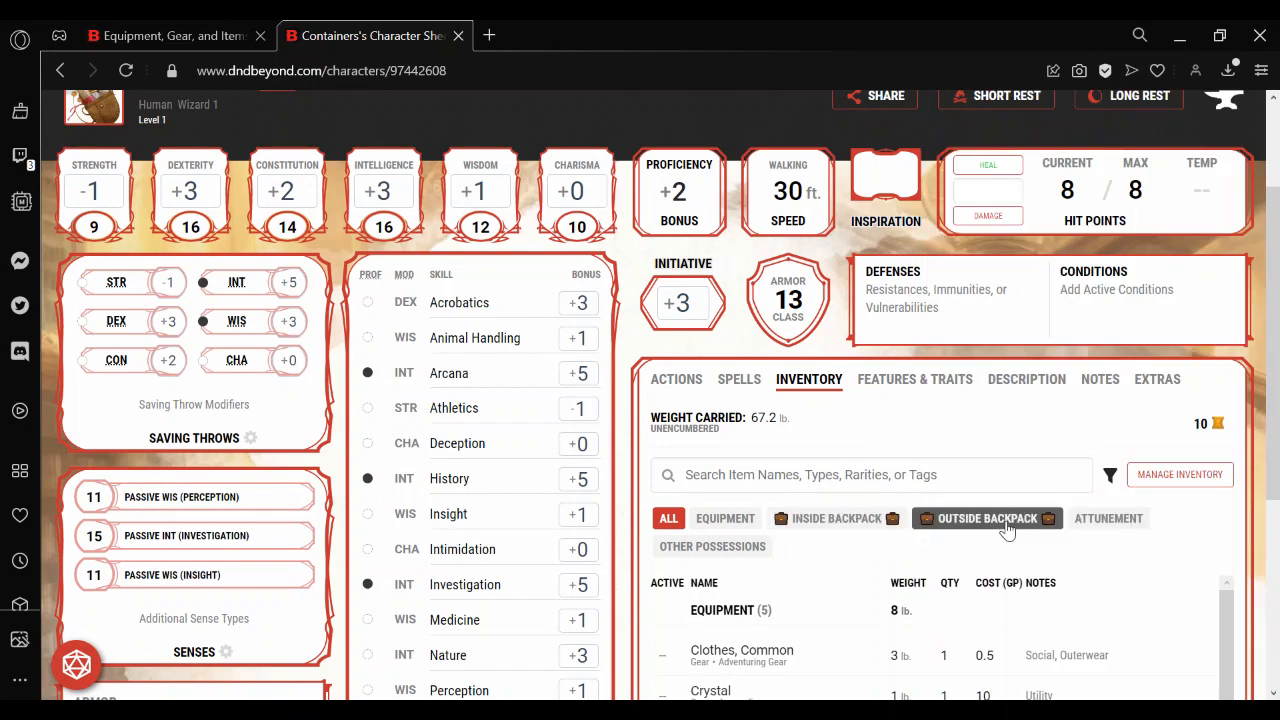
Move the Bedroll and the 50 feet of hempen rope from the INSIDE BACKPACK to the OUTSIDE BACKPACK.
scroll(1275, 365, "down", 3)
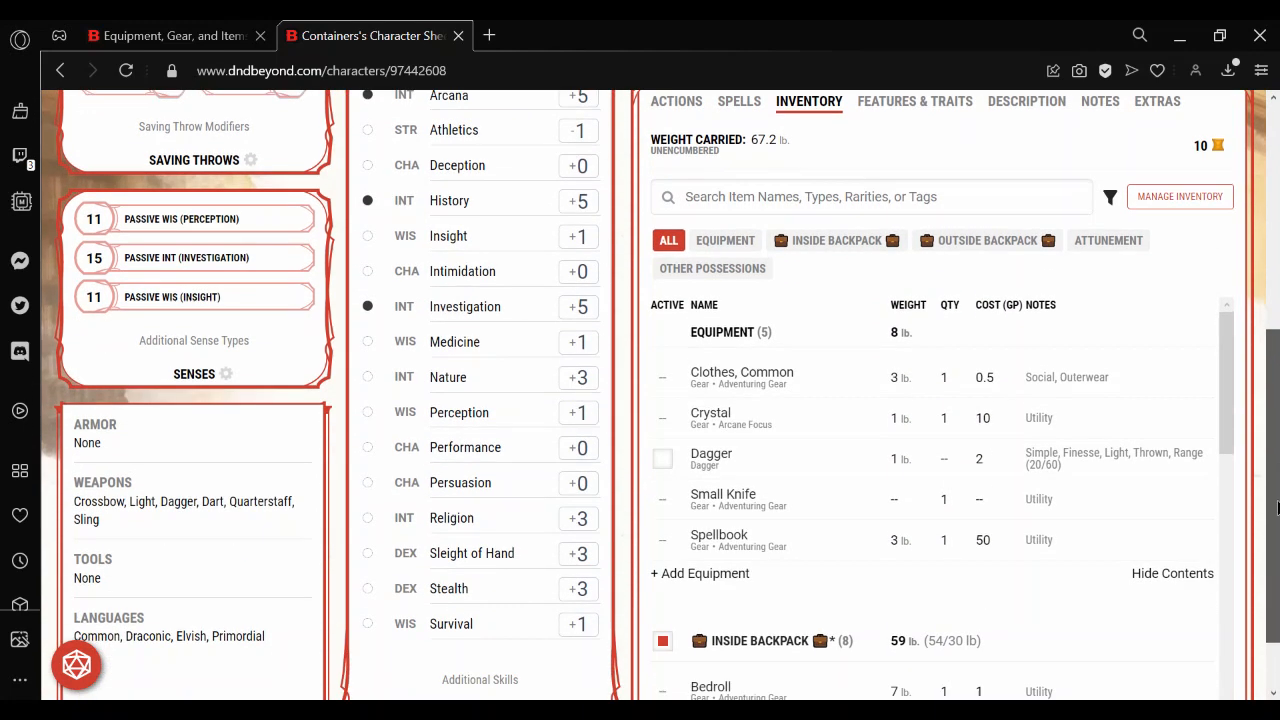
left_click(808, 248)
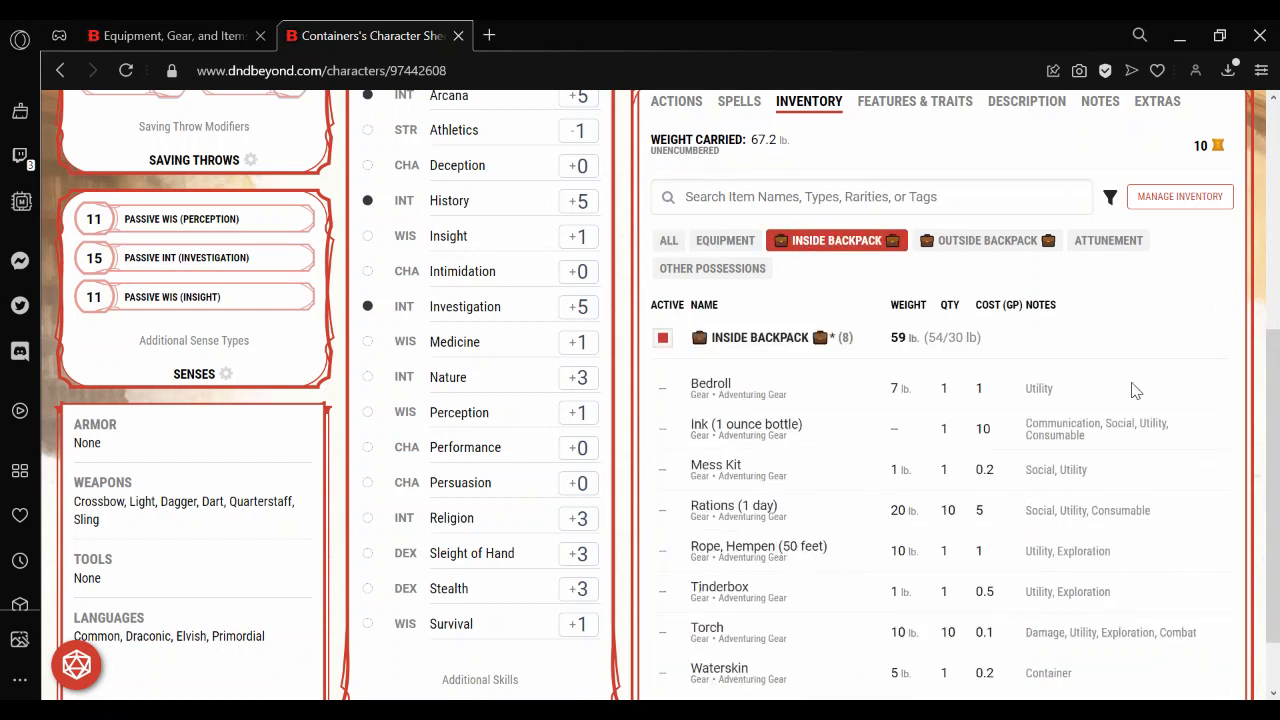
left_click(718, 380)
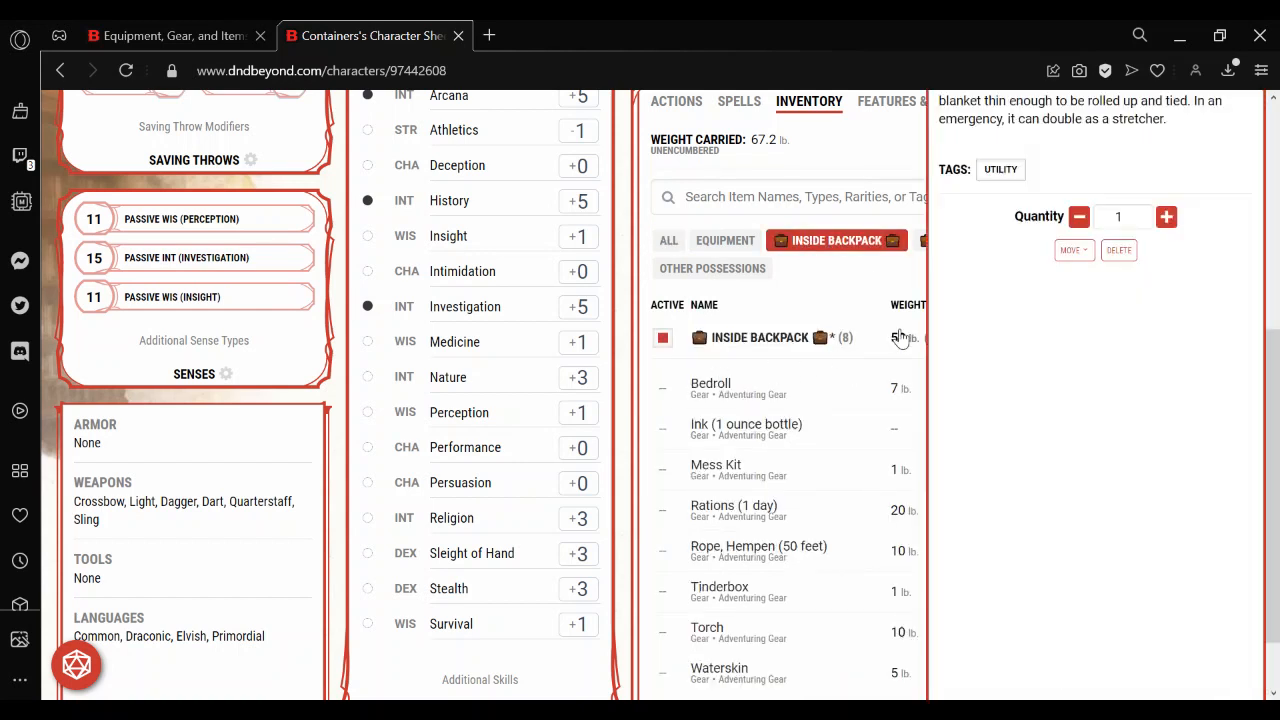
left_click(1083, 250)
left_click(1119, 336)
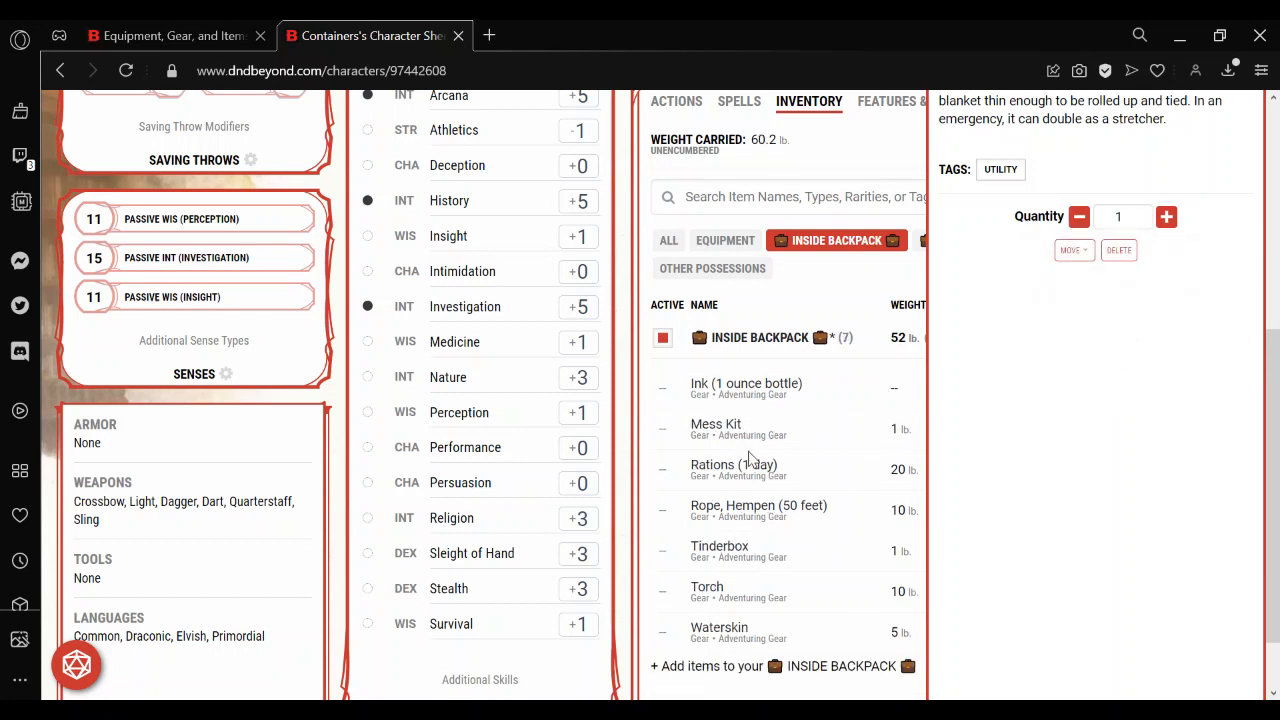
left_click(746, 519)
left_click(1068, 196)
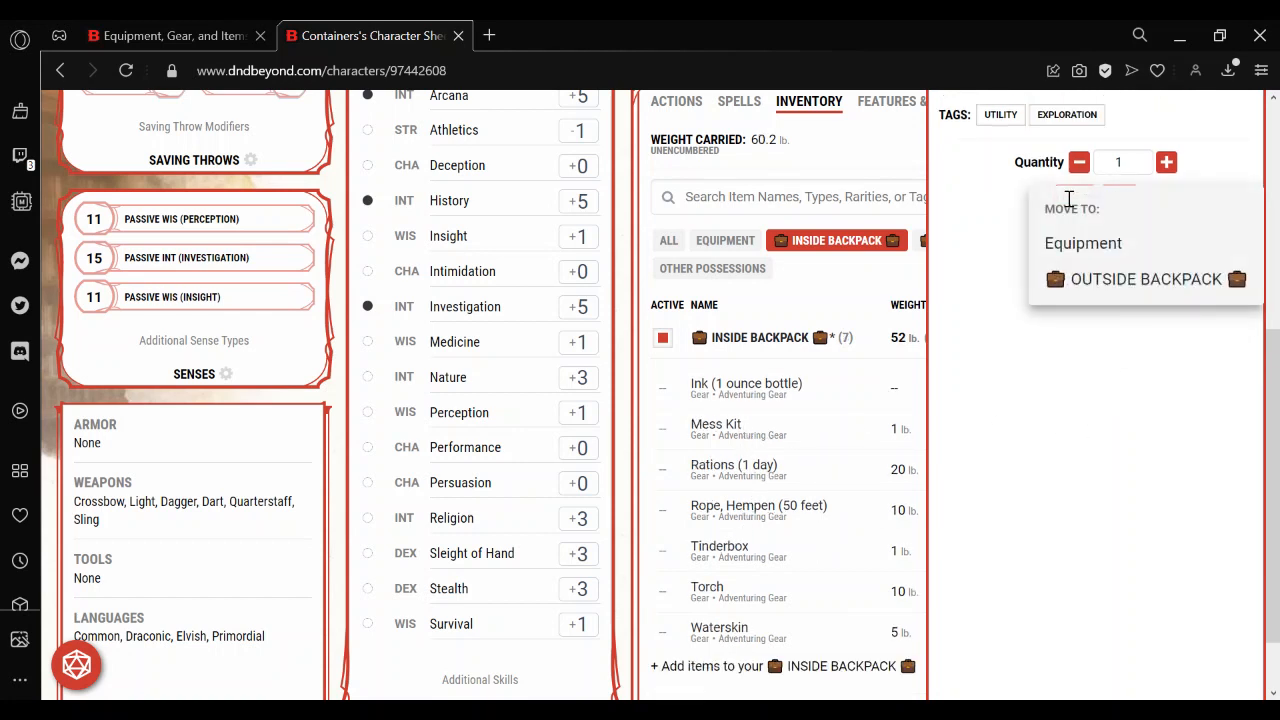
left_click(1113, 296)
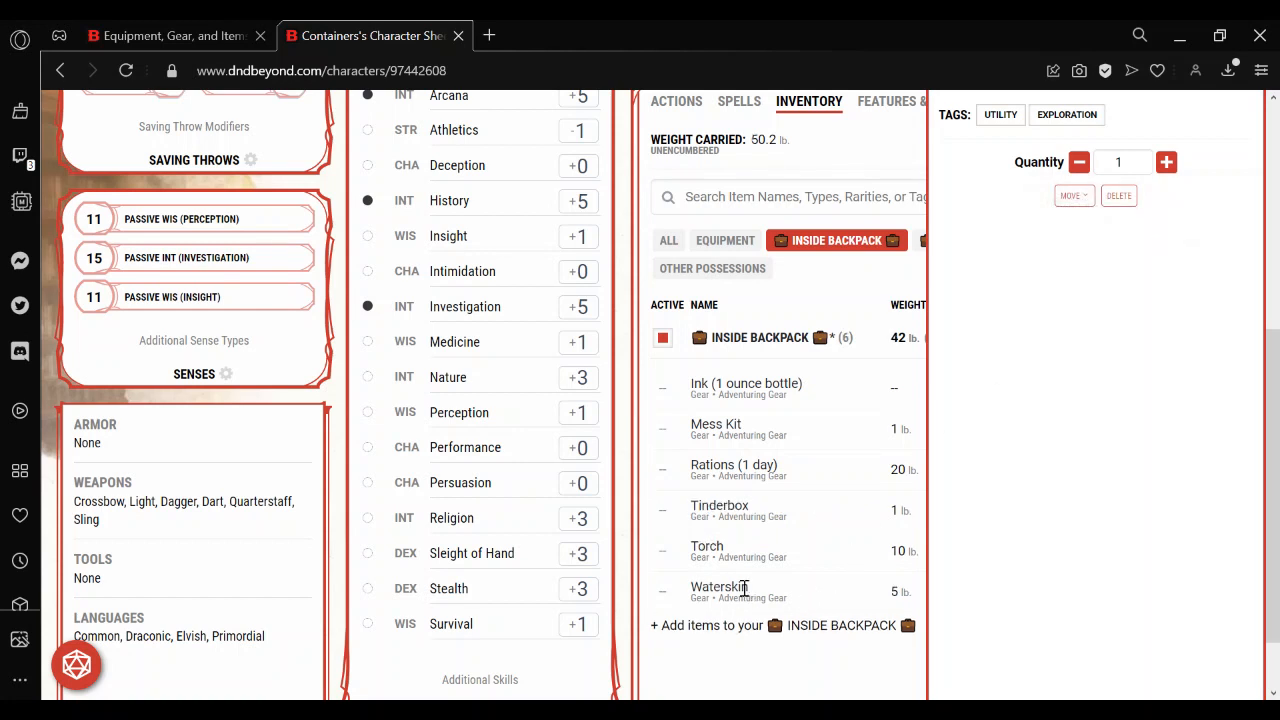
Move the Waterskin and the Torches from the INSIDE BACKPACK to the OUTSIDE BACKPACK.
left_click(740, 588)
left_click(1088, 190)
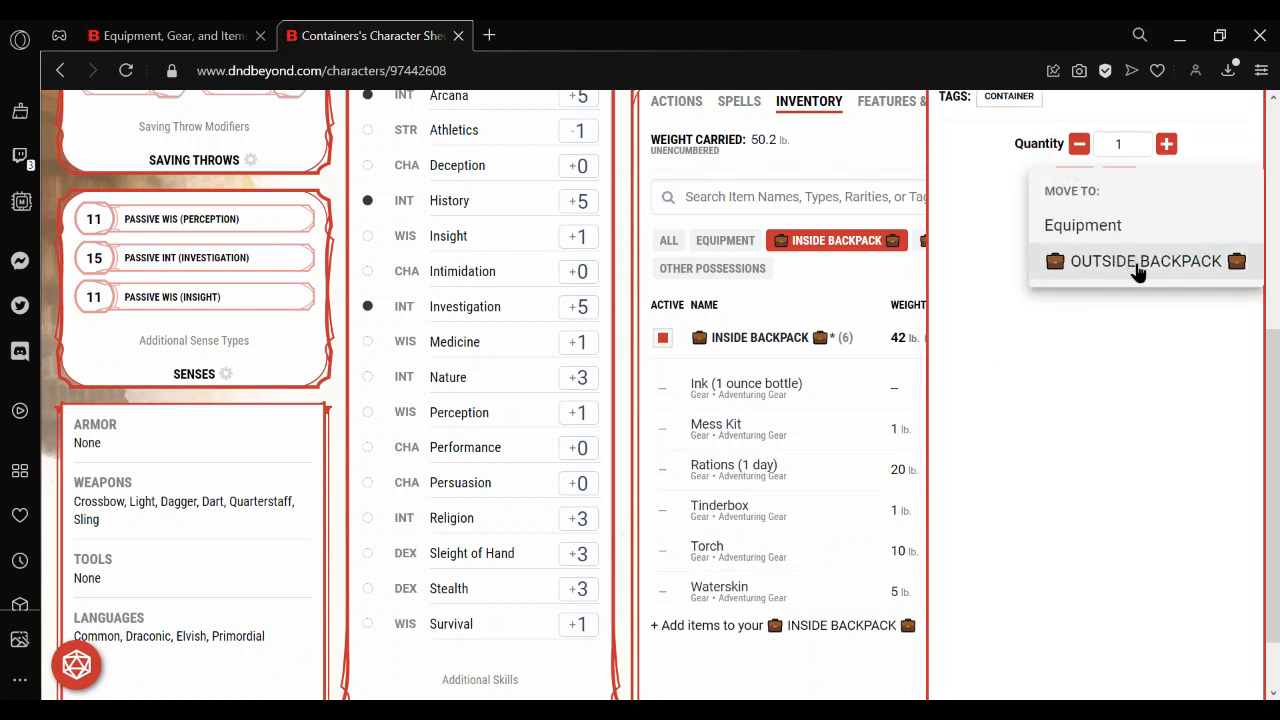
left_click(1096, 266)
left_click(716, 550)
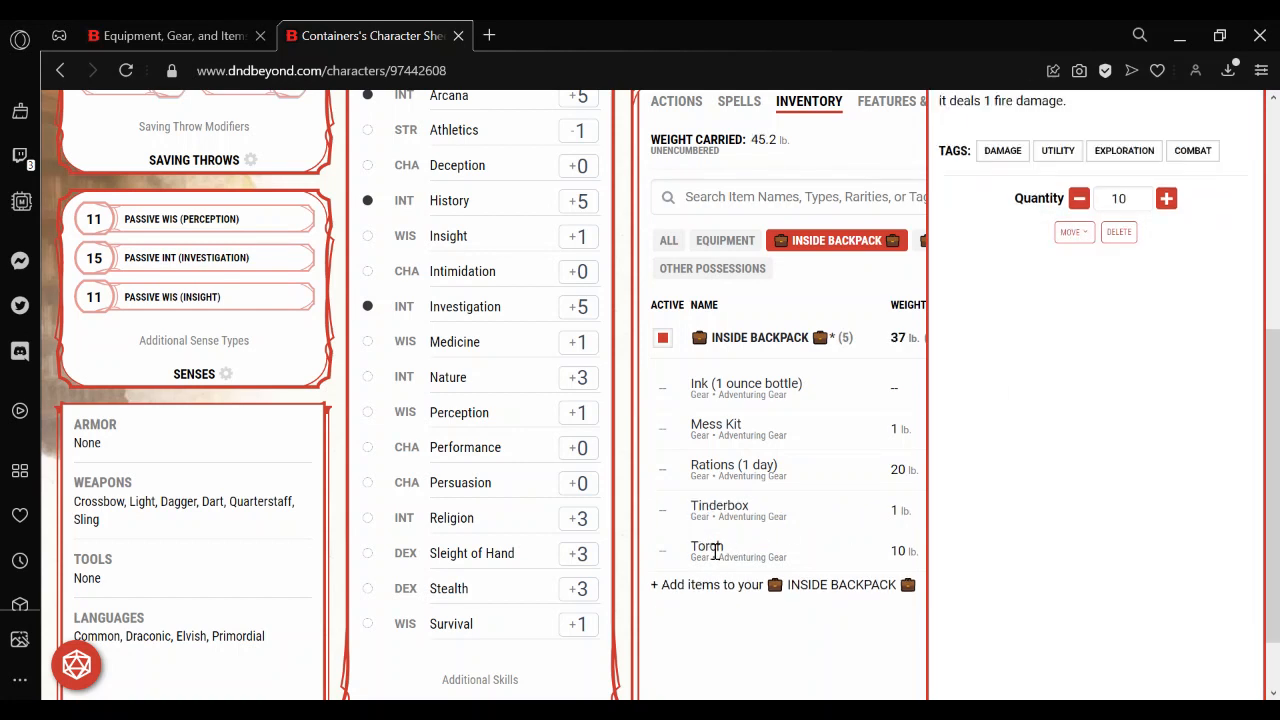
left_click(1068, 232)
left_click(1113, 316)
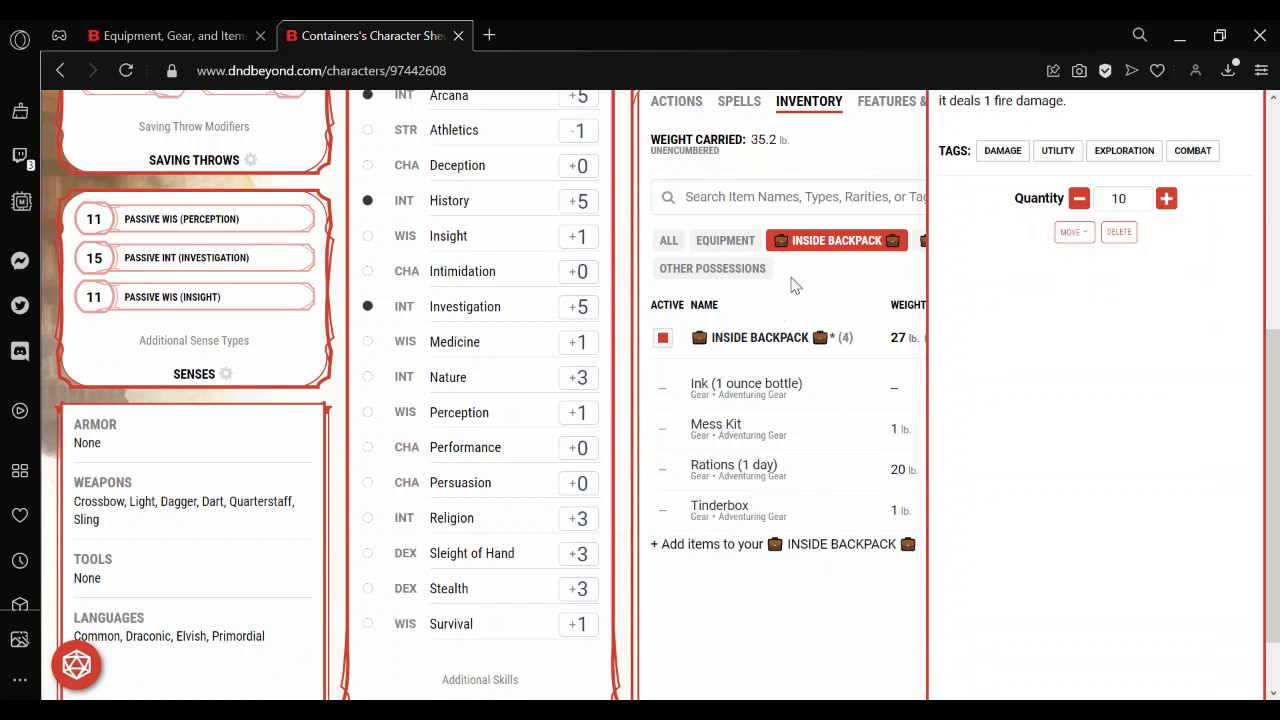
Reduce the quantity of Torches in the OUTSIDE BACKPACK to 6 and close the item's details.
left_click(803, 282)
left_click(981, 242)
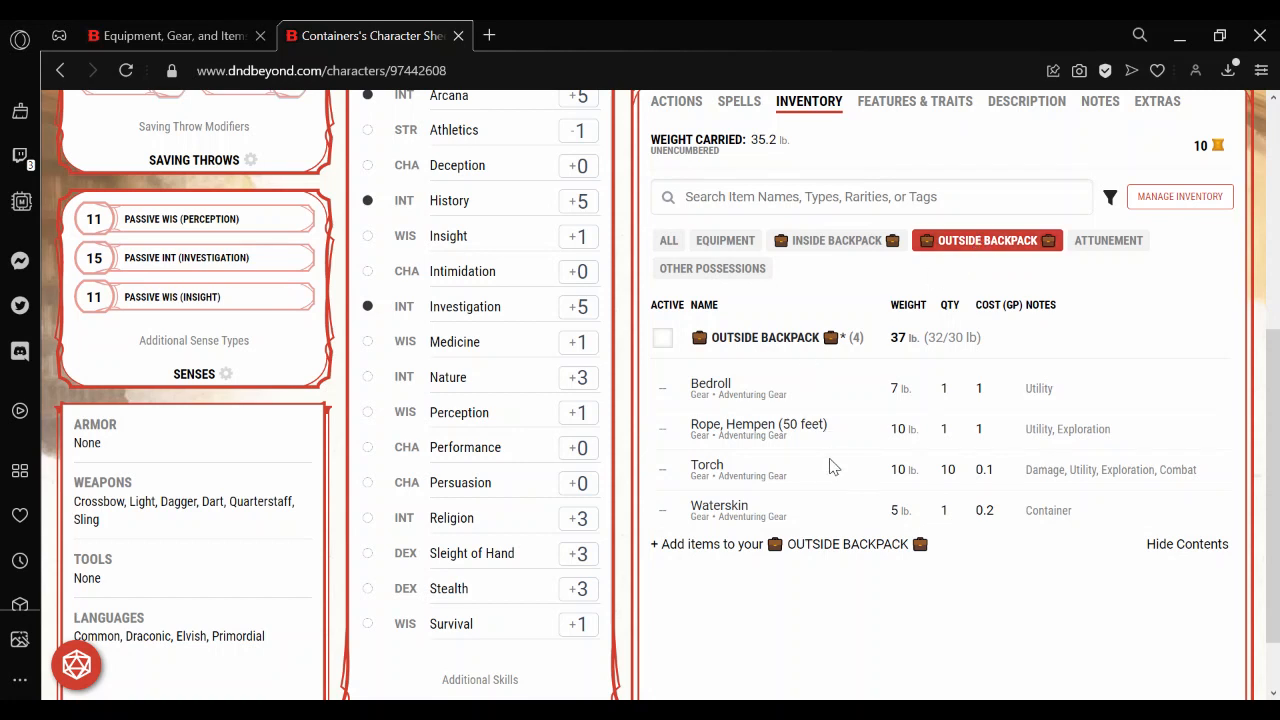
left_click(747, 470)
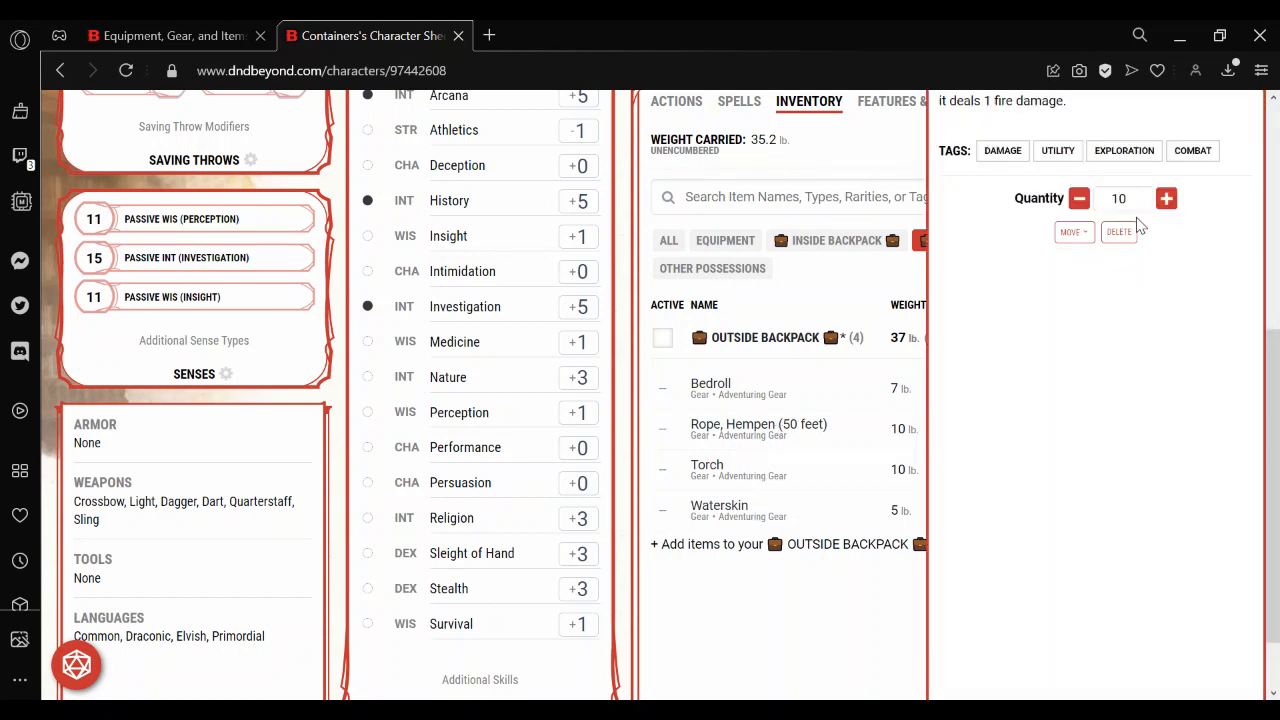
left_click(1078, 200)
left_click(1078, 200)
left_click(1078, 200)
left_click(848, 645)
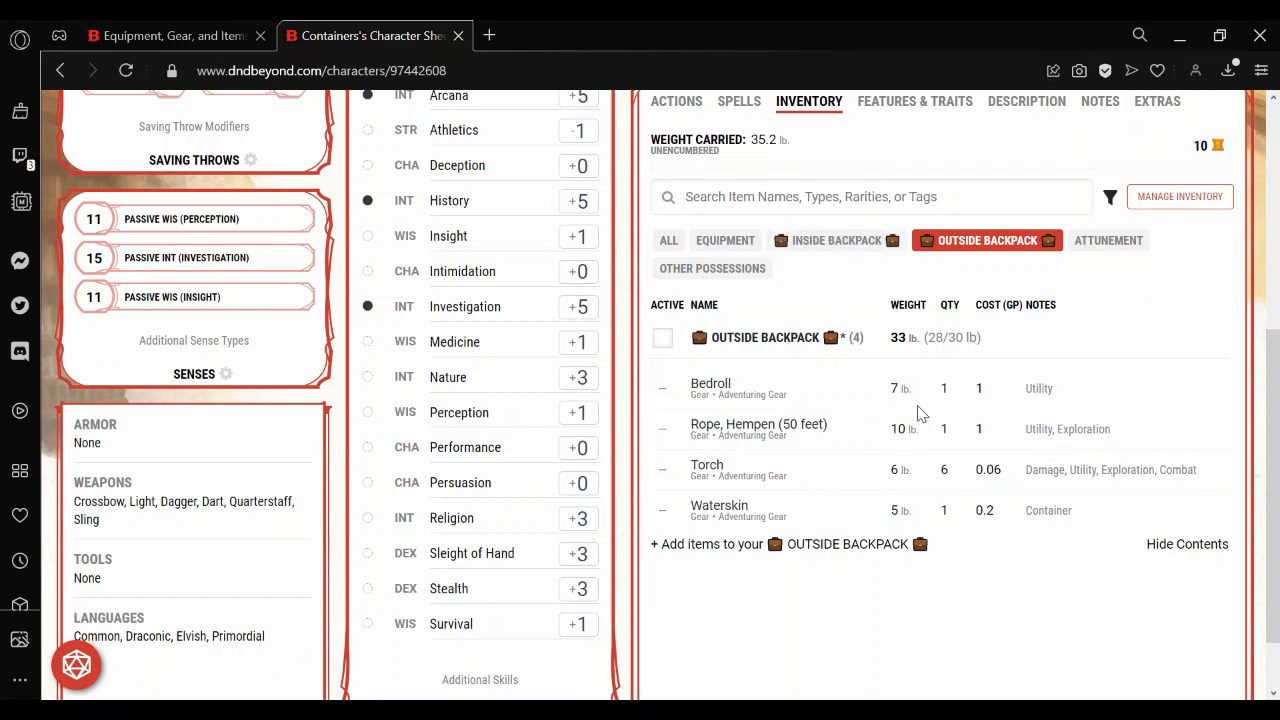
Compare the loads of the INSIDE BACKPACK and OUTSIDE BACKPACK, and try toggling the OUTSIDE BACKPACK's active state.
left_click(824, 250)
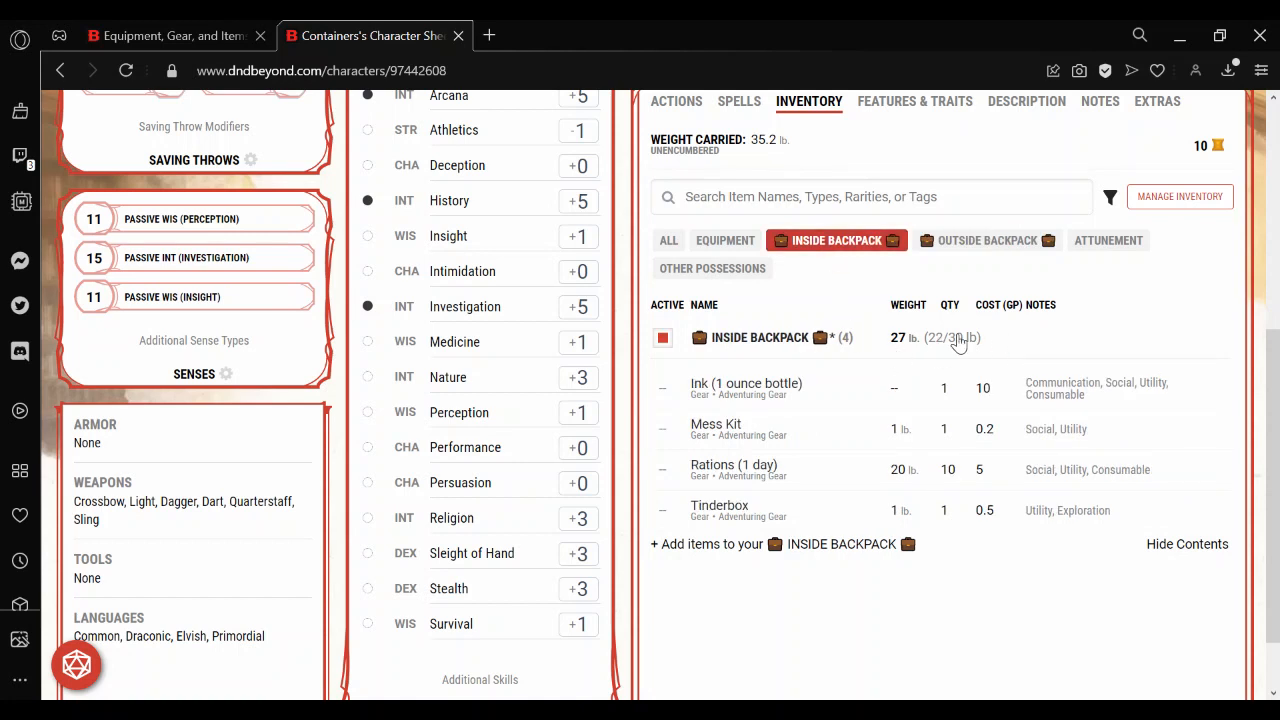
left_click(968, 250)
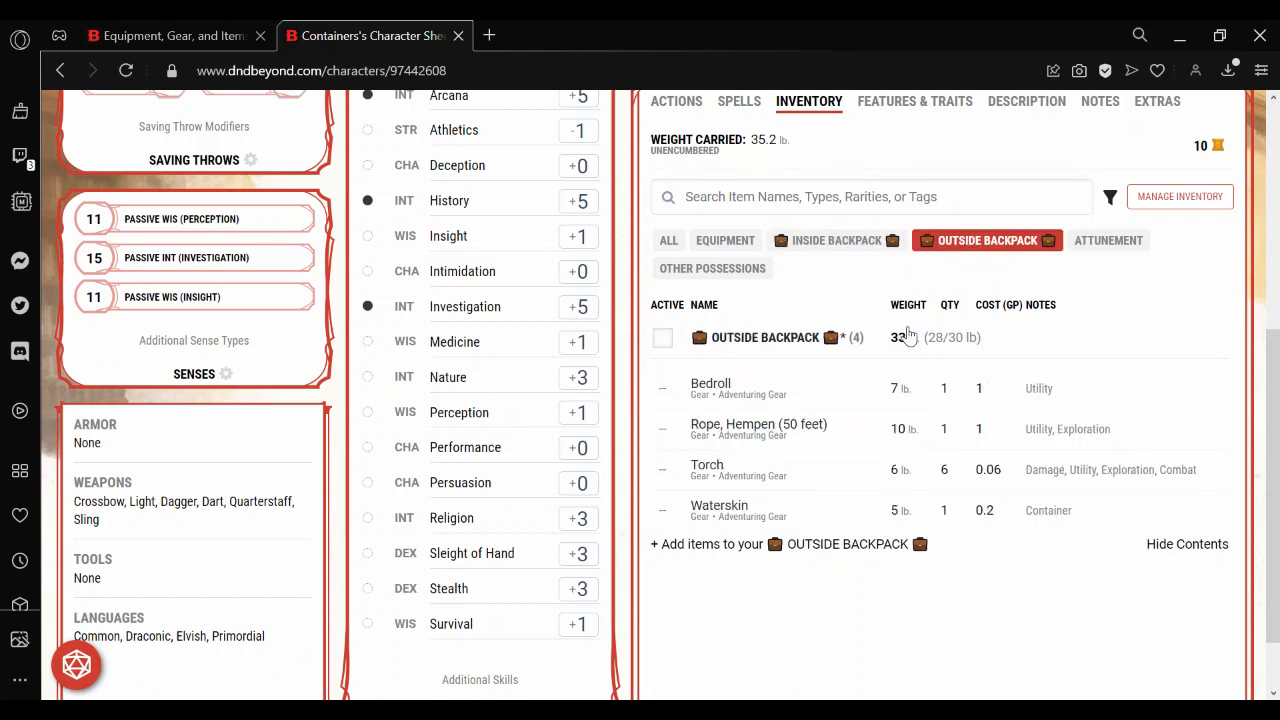
left_click(661, 338)
left_click(661, 340)
Customize the OUTSIDE BACKPACK with weight, capacity weight and cost overrides of 0, and close its details.
left_click(789, 349)
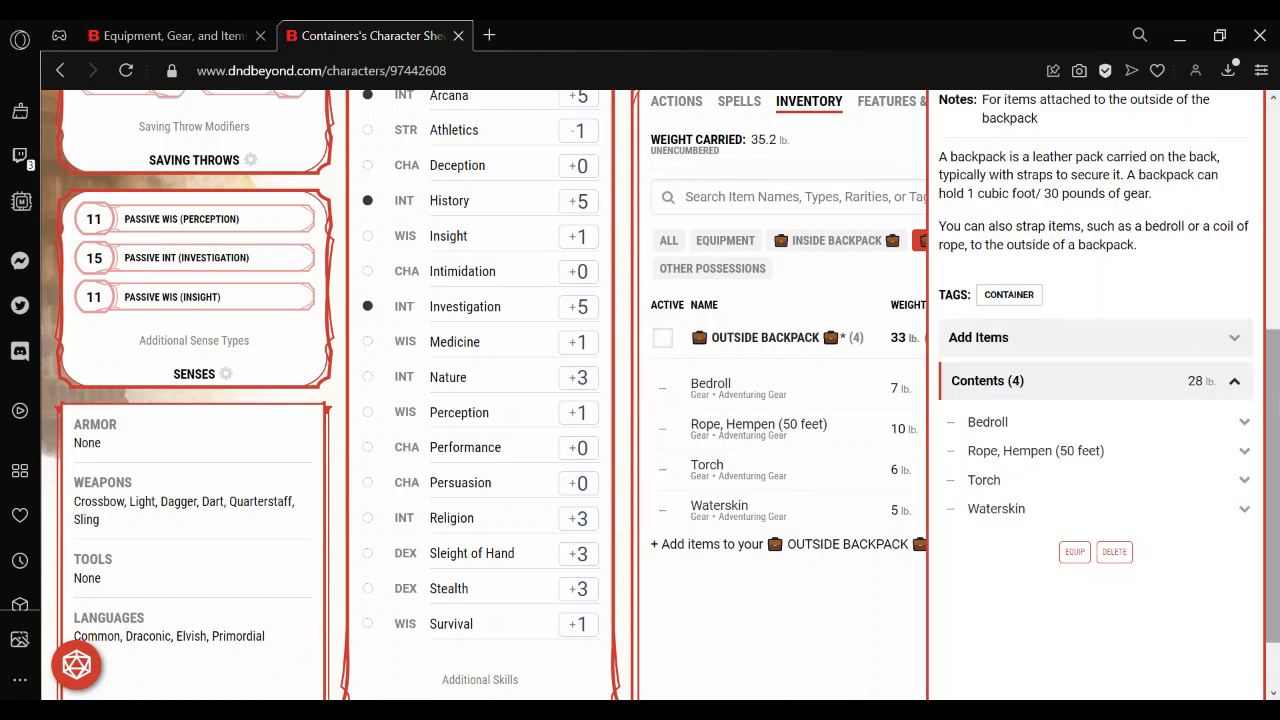
left_click_drag(1274, 410, 1277, 262)
left_click(1150, 270)
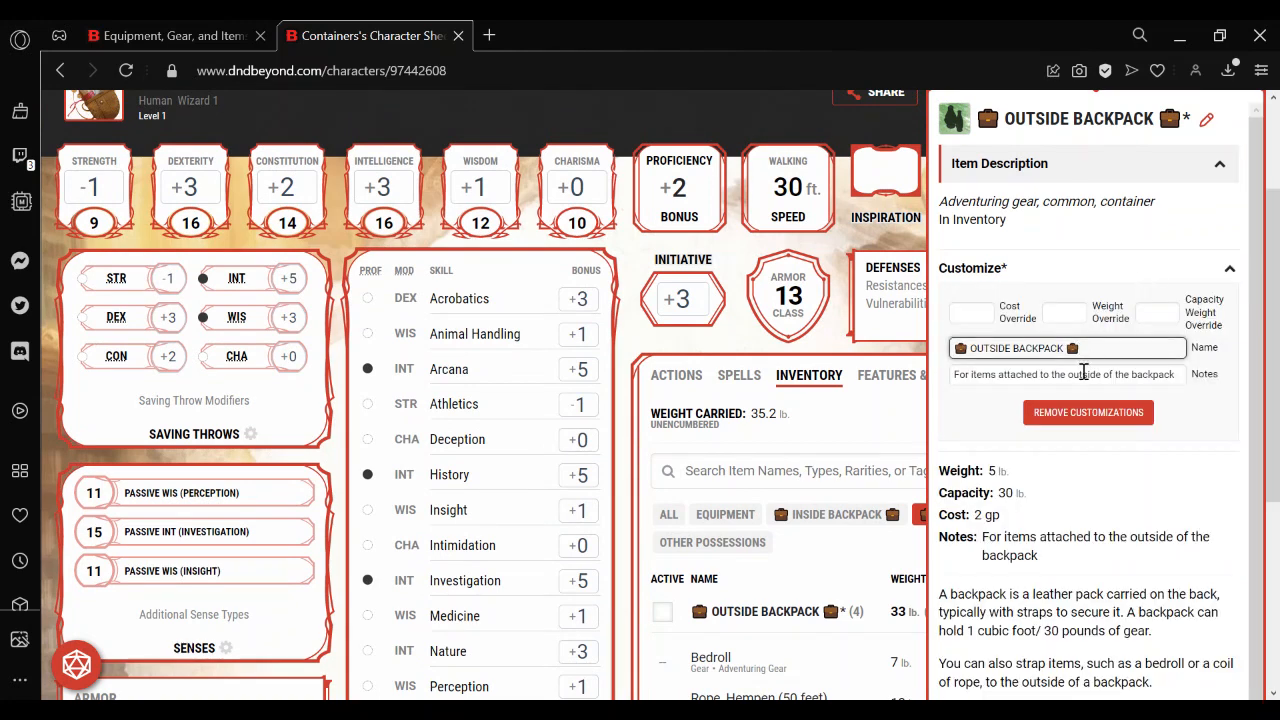
left_click(1054, 318)
type("0")
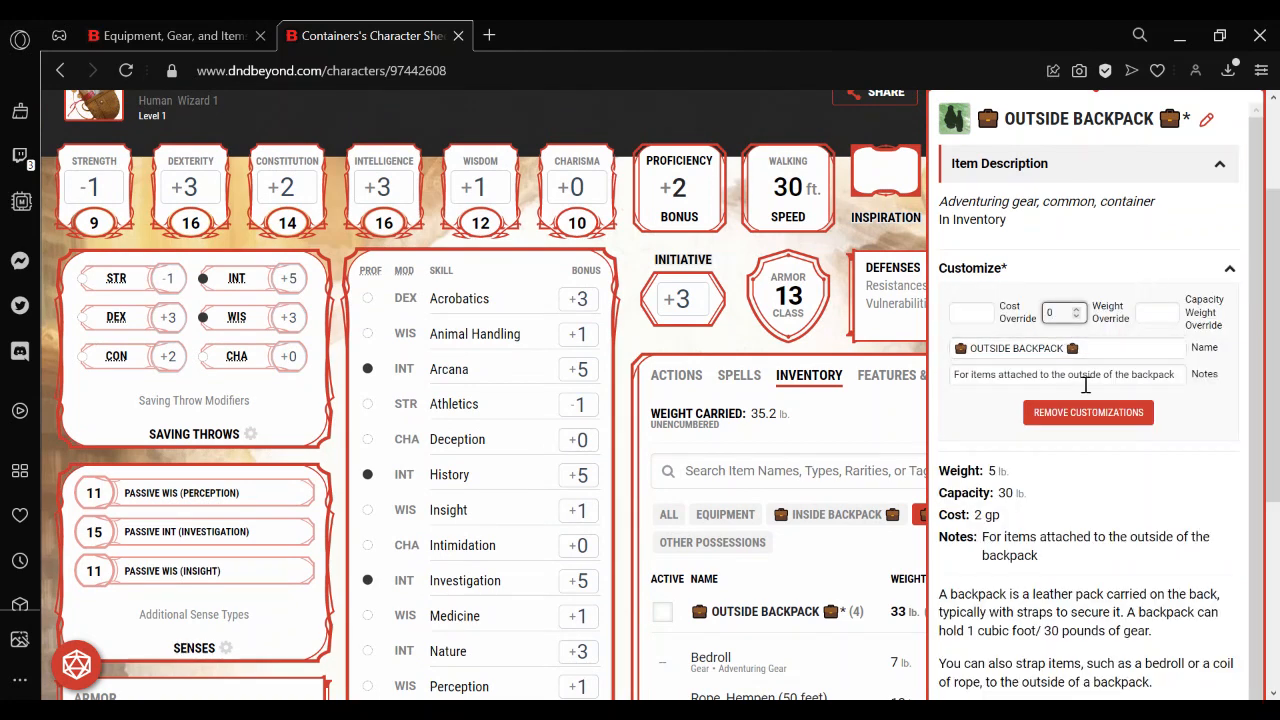
left_click(1156, 313)
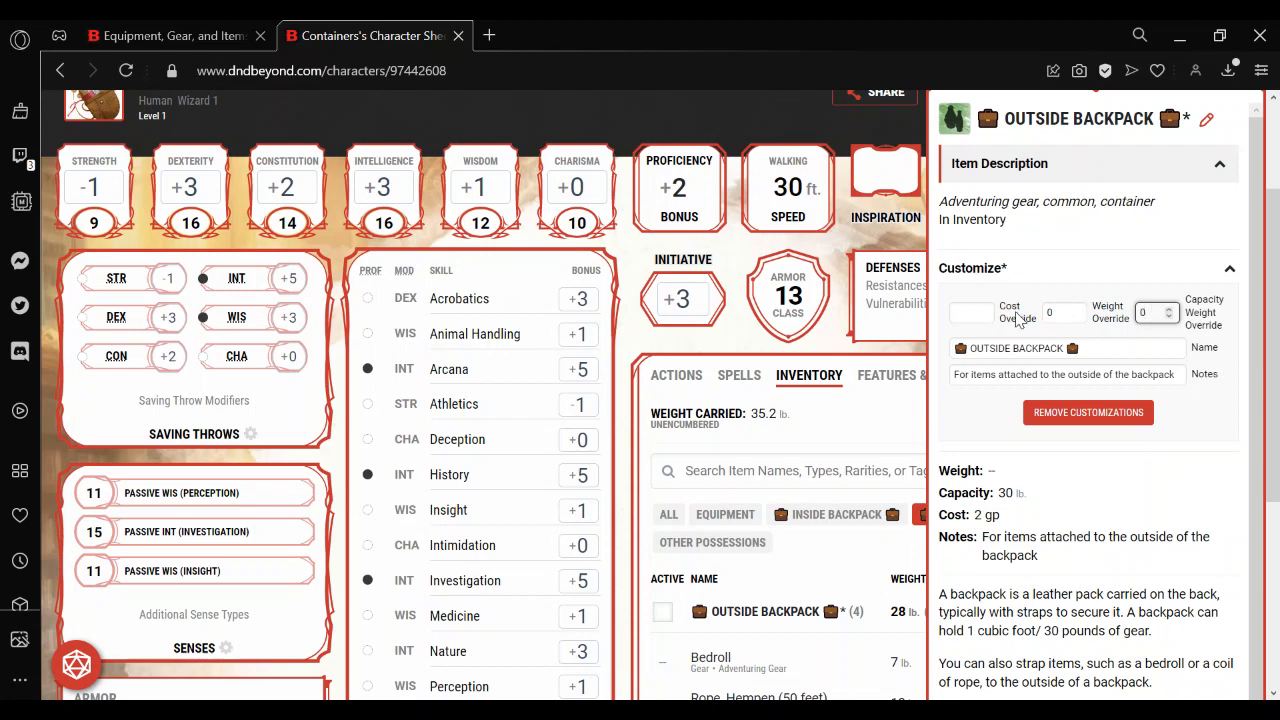
left_click(966, 312)
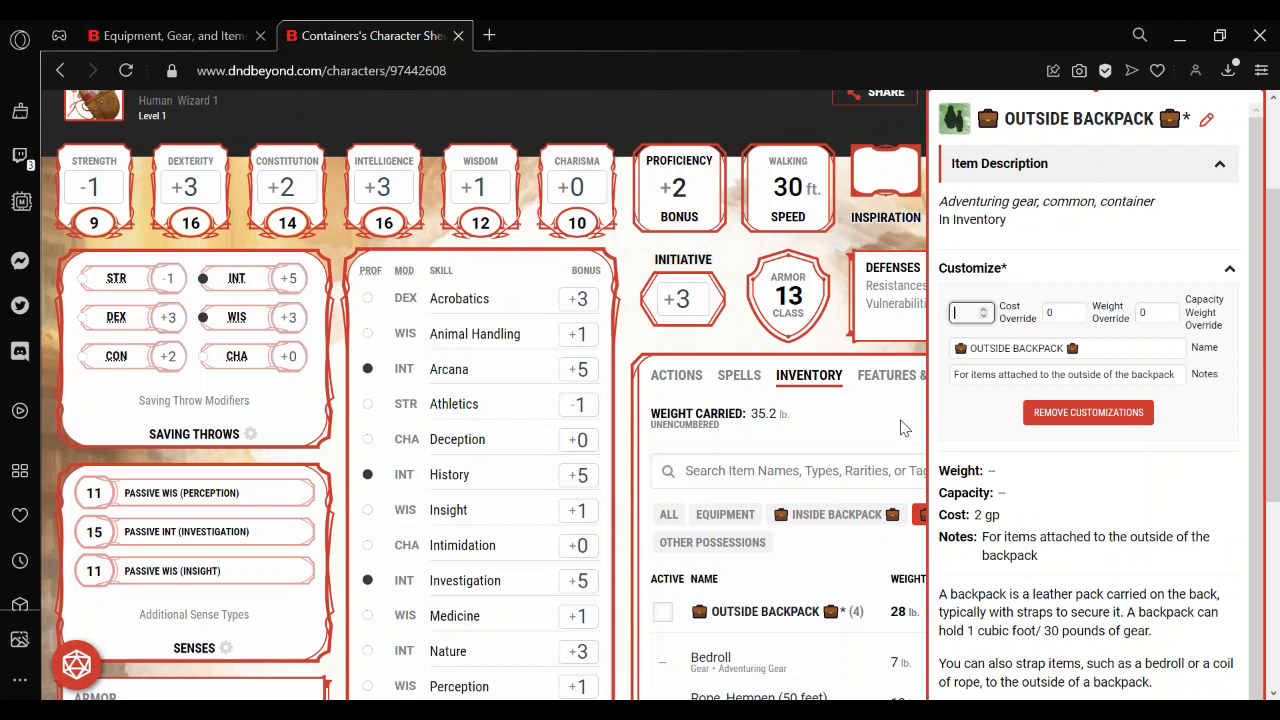
type("0")
left_click(864, 436)
left_click(864, 436)
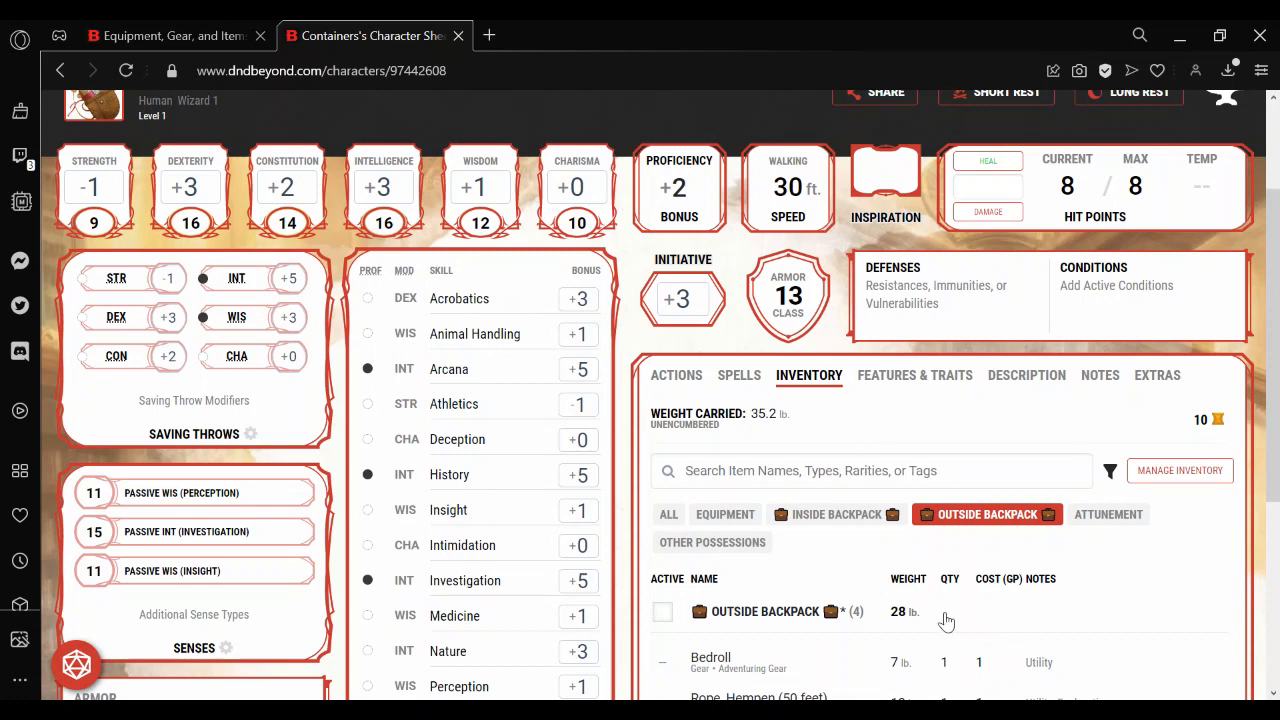
Check the weights of both backpacks and their contents, and mark the OUTSIDE BACKPACK as active.
left_click(855, 518)
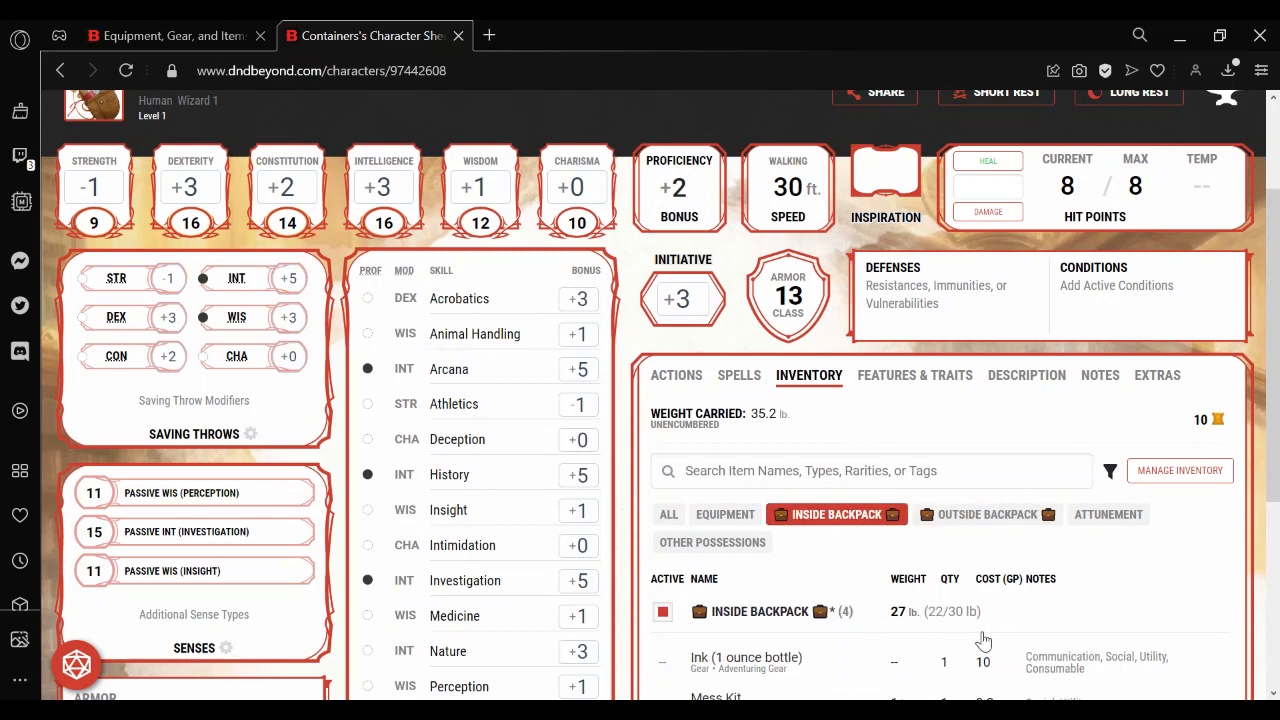
left_click(985, 514)
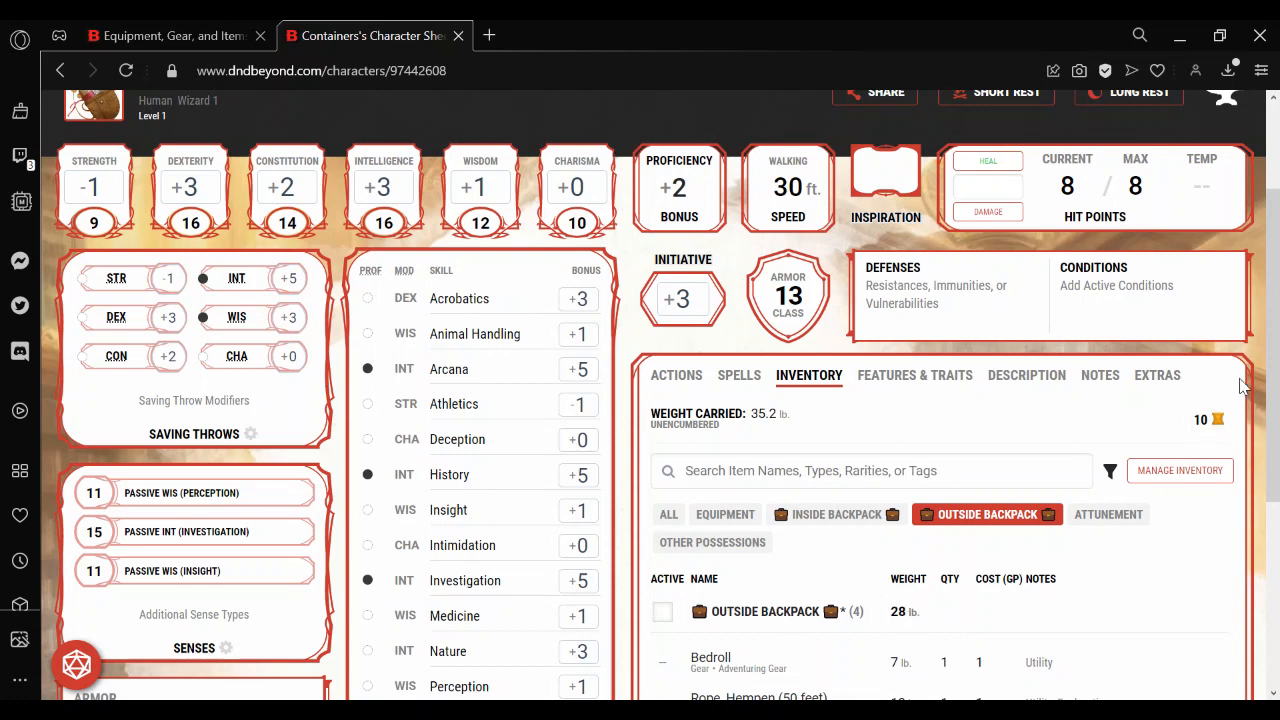
left_click_drag(1269, 352, 1276, 470)
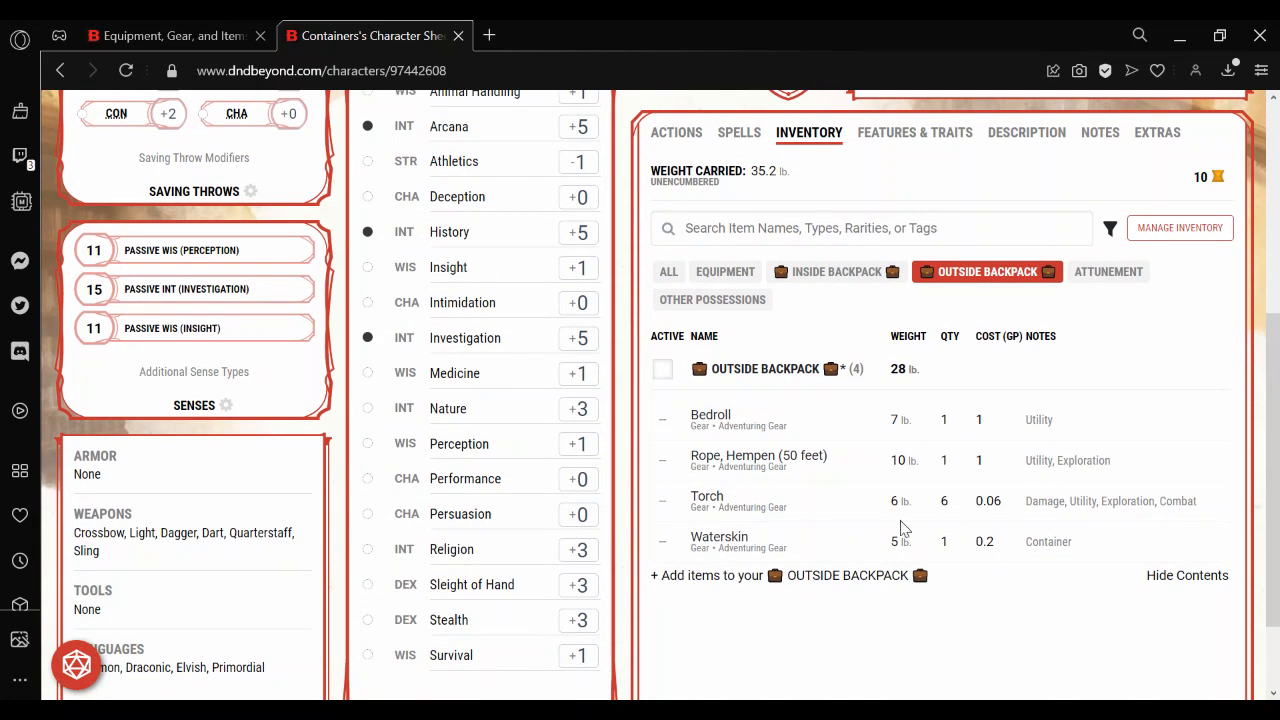
mouse_move(907, 511)
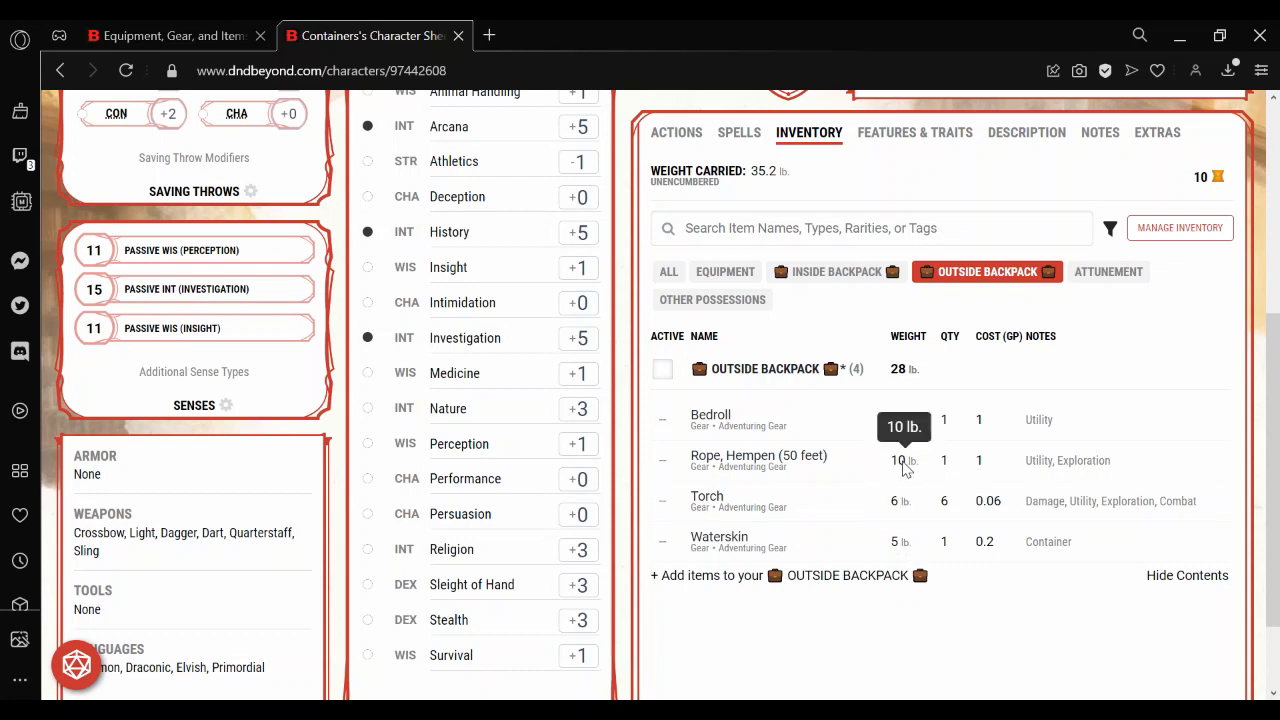
left_click(663, 372)
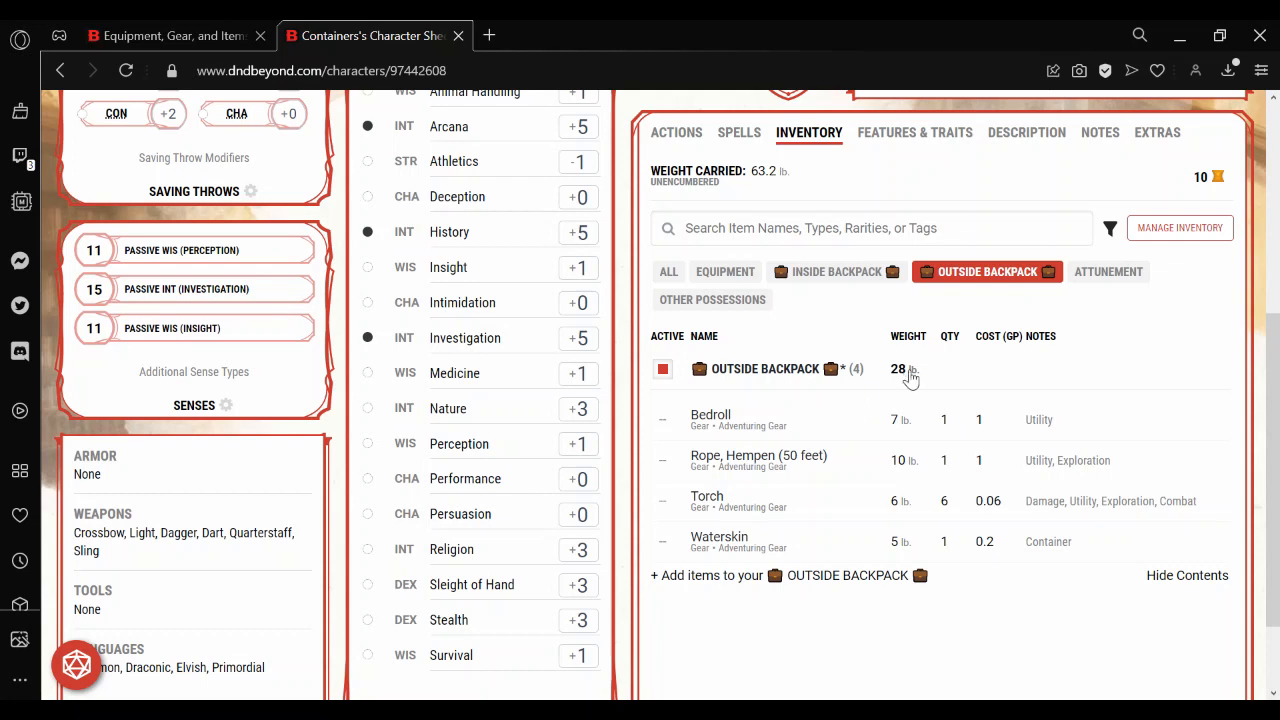
Examine the INSIDE BACKPACK's load, capacity and description, and close its details.
left_click(842, 276)
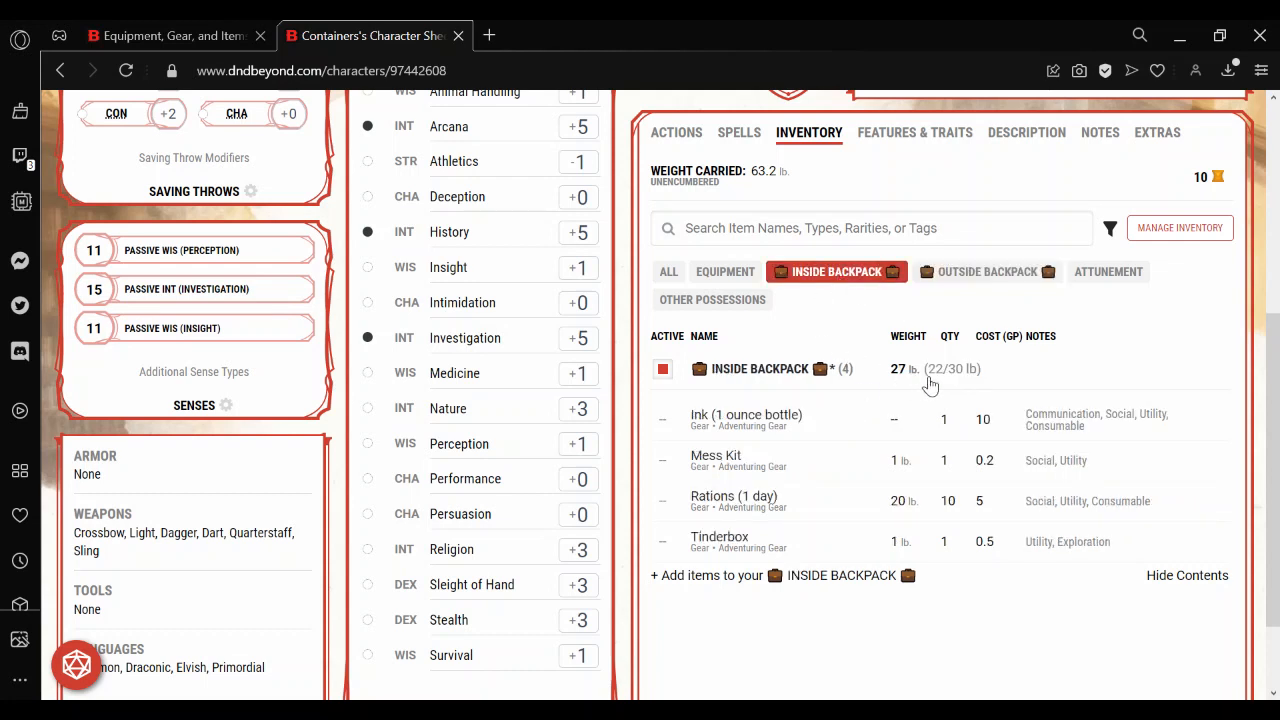
left_click(785, 378)
left_click_drag(1277, 390, 1276, 297)
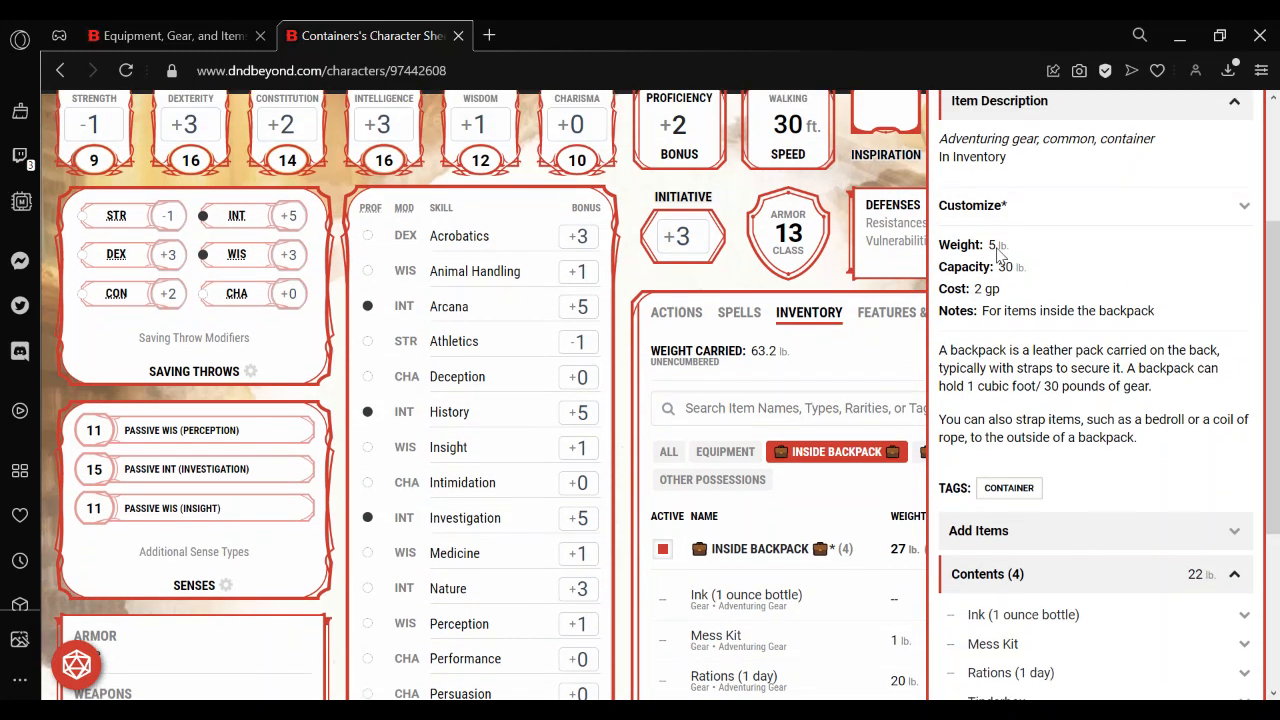
left_click(838, 380)
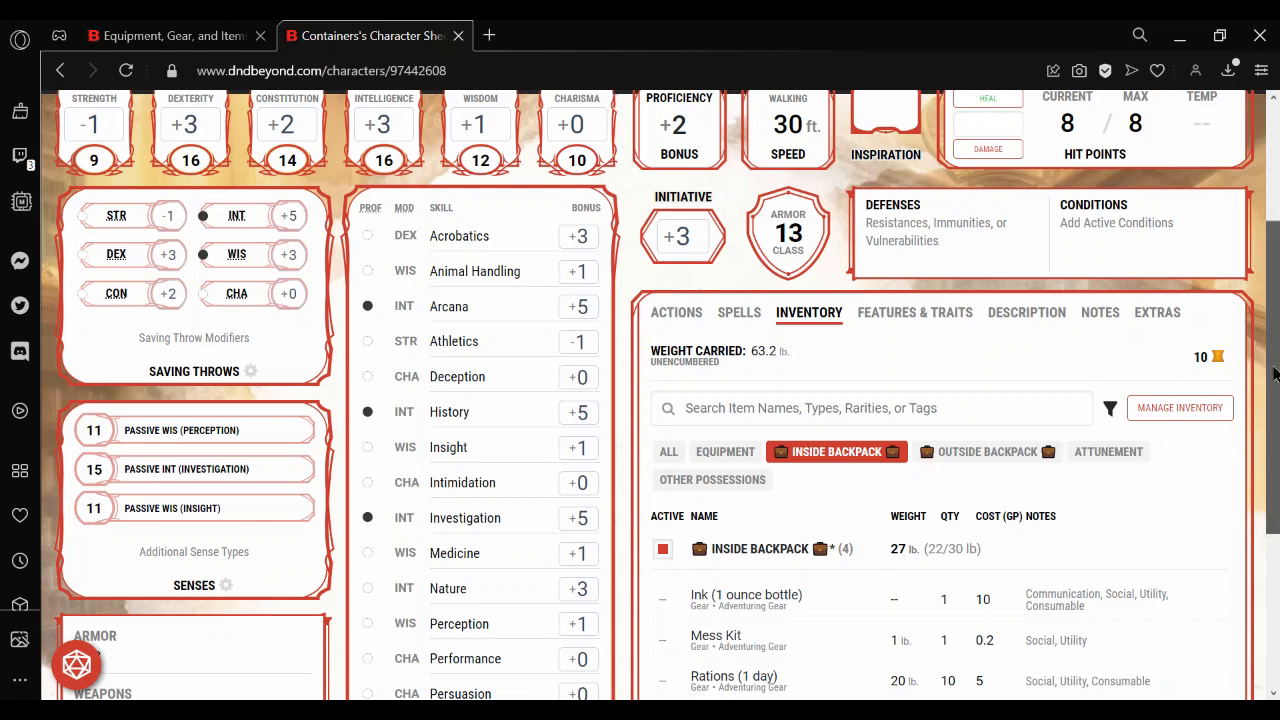
Find the Chest with the item filter "chest", add one to the inventory, and close inventory management.
left_click_drag(1276, 377, 1277, 447)
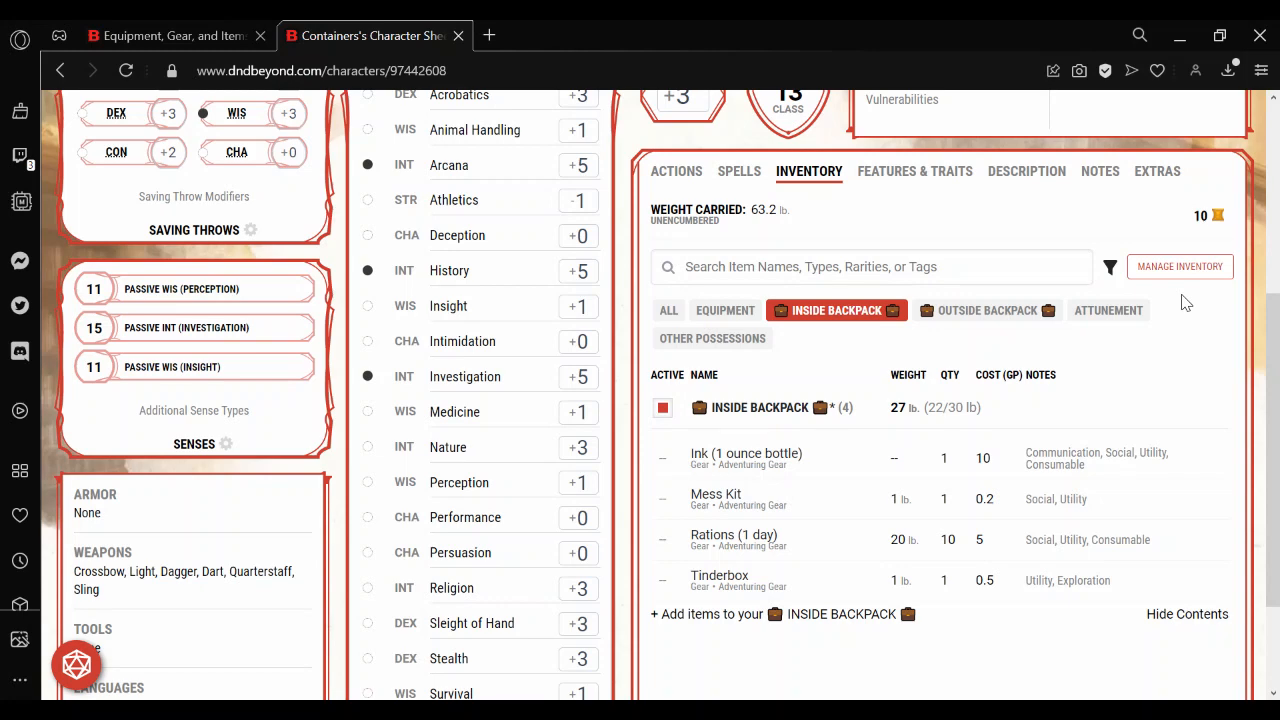
left_click(1178, 268)
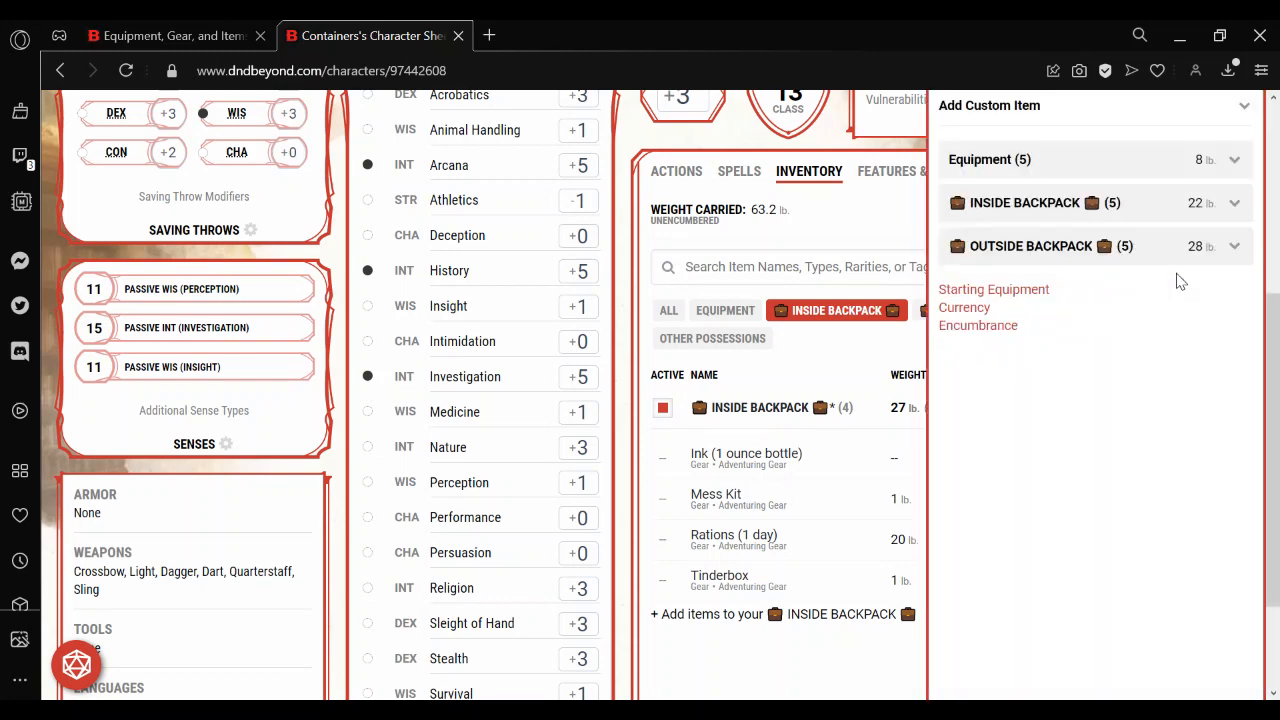
left_click_drag(1278, 388, 1278, 306)
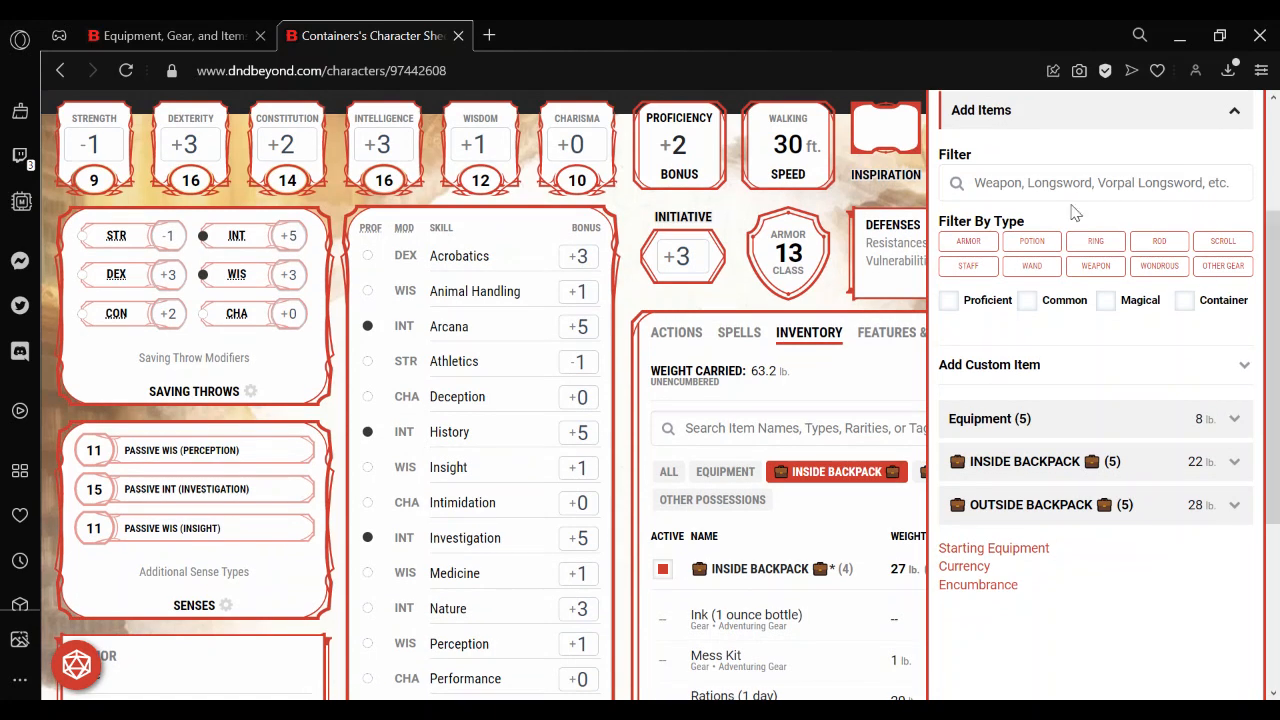
left_click(1058, 198)
type("chest")
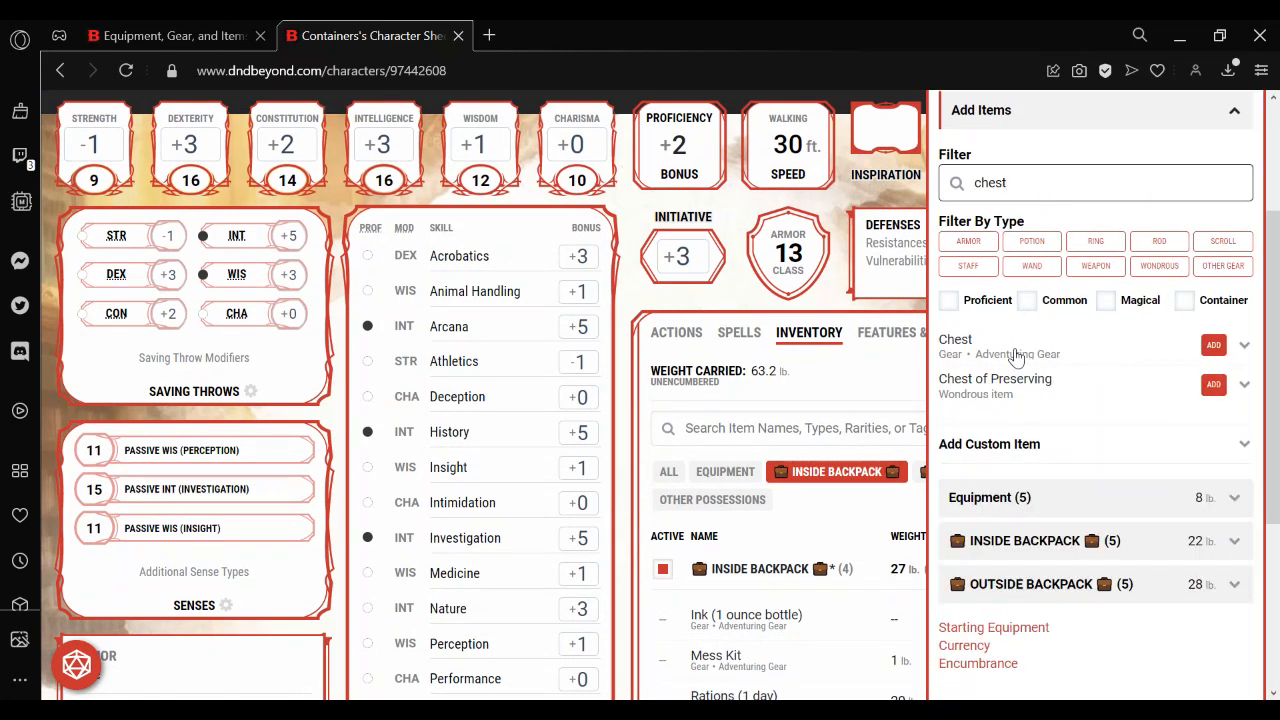
left_click(1018, 354)
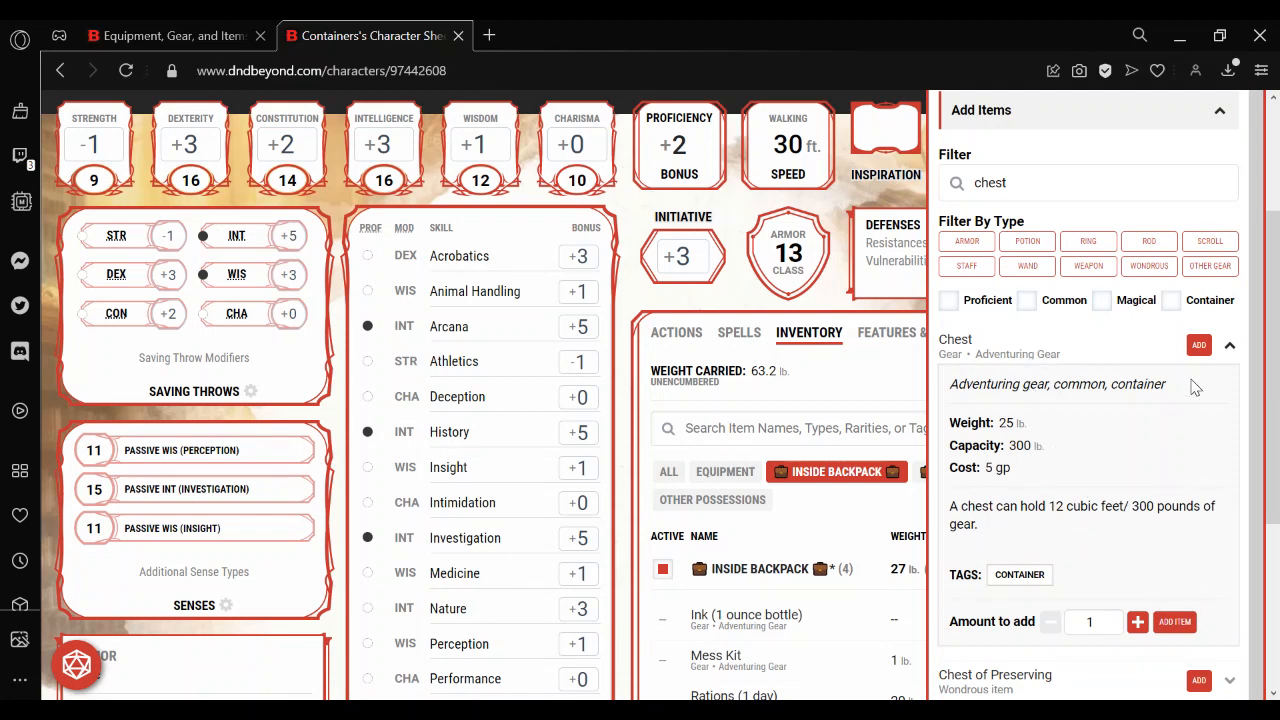
left_click(1200, 349)
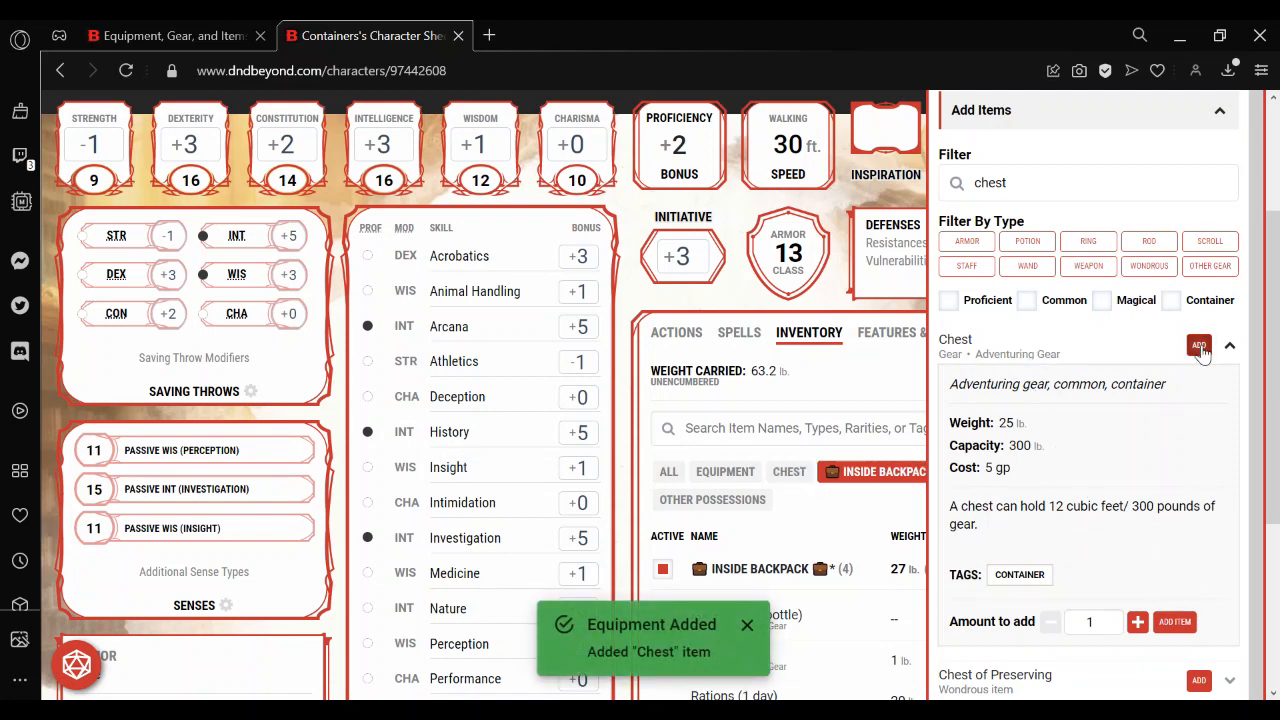
left_click(913, 487)
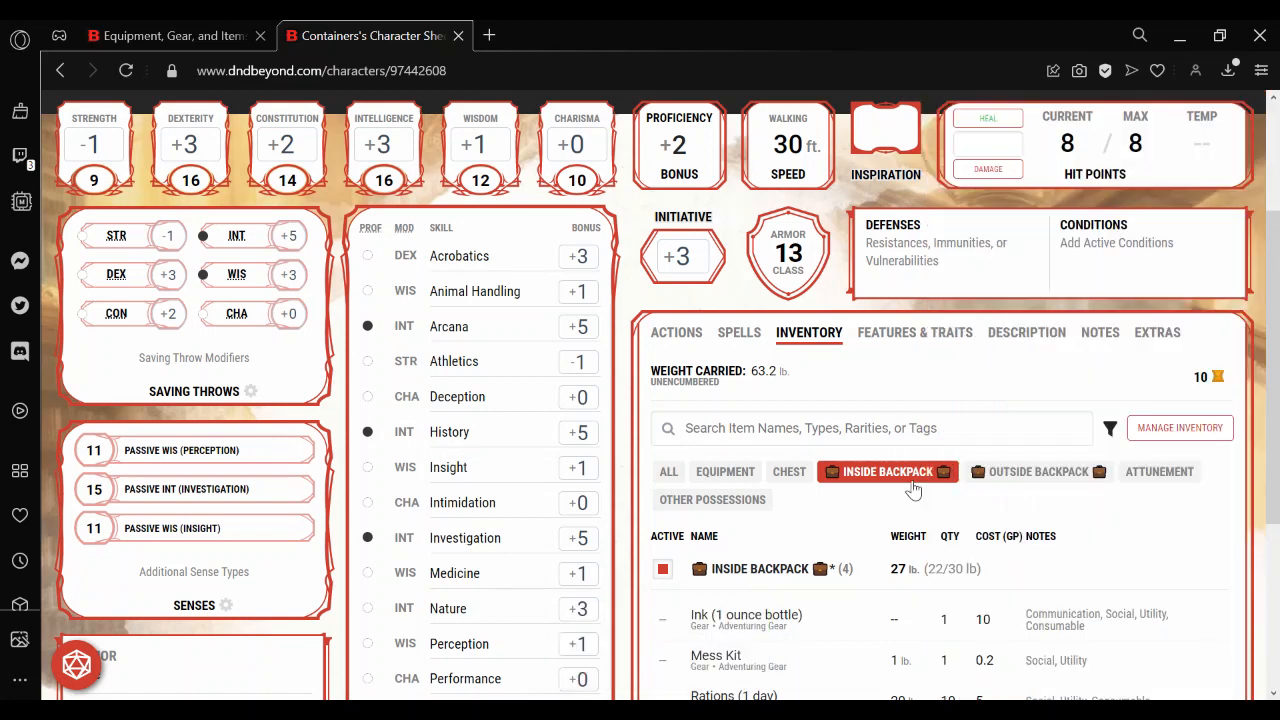
Customize the new Chest with the name "Secret Chest".
left_click(790, 474)
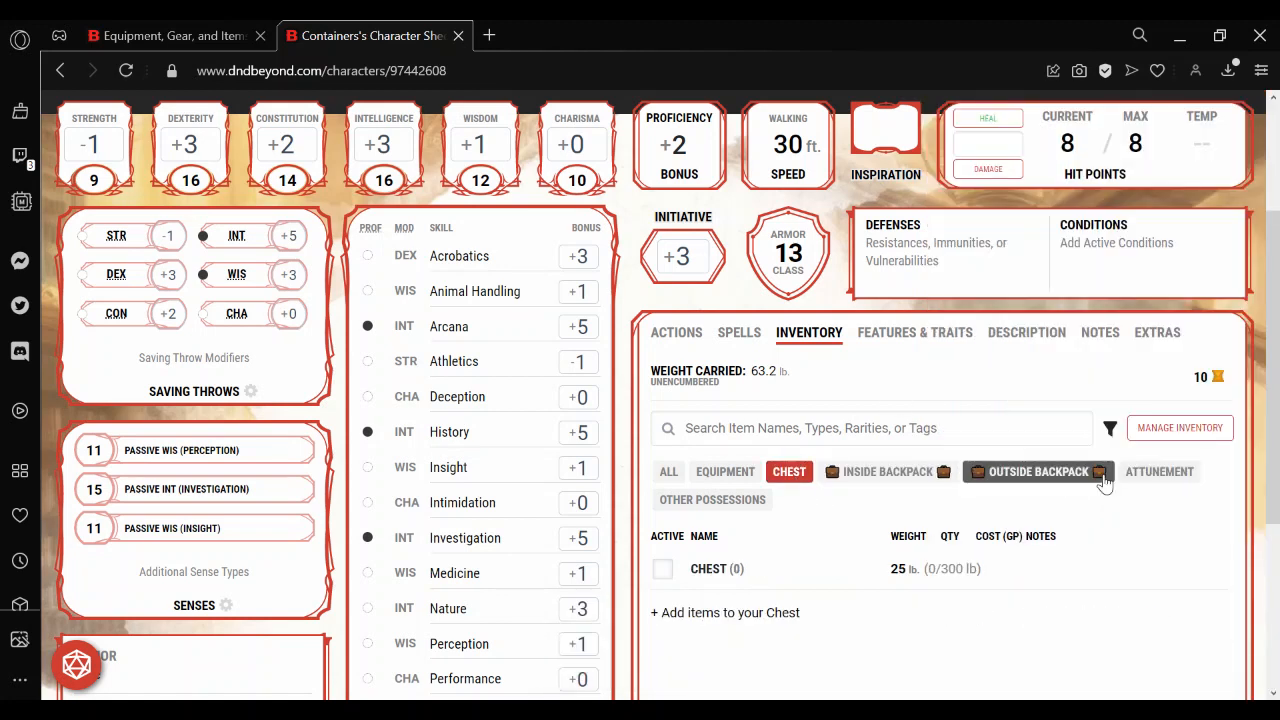
left_click(716, 568)
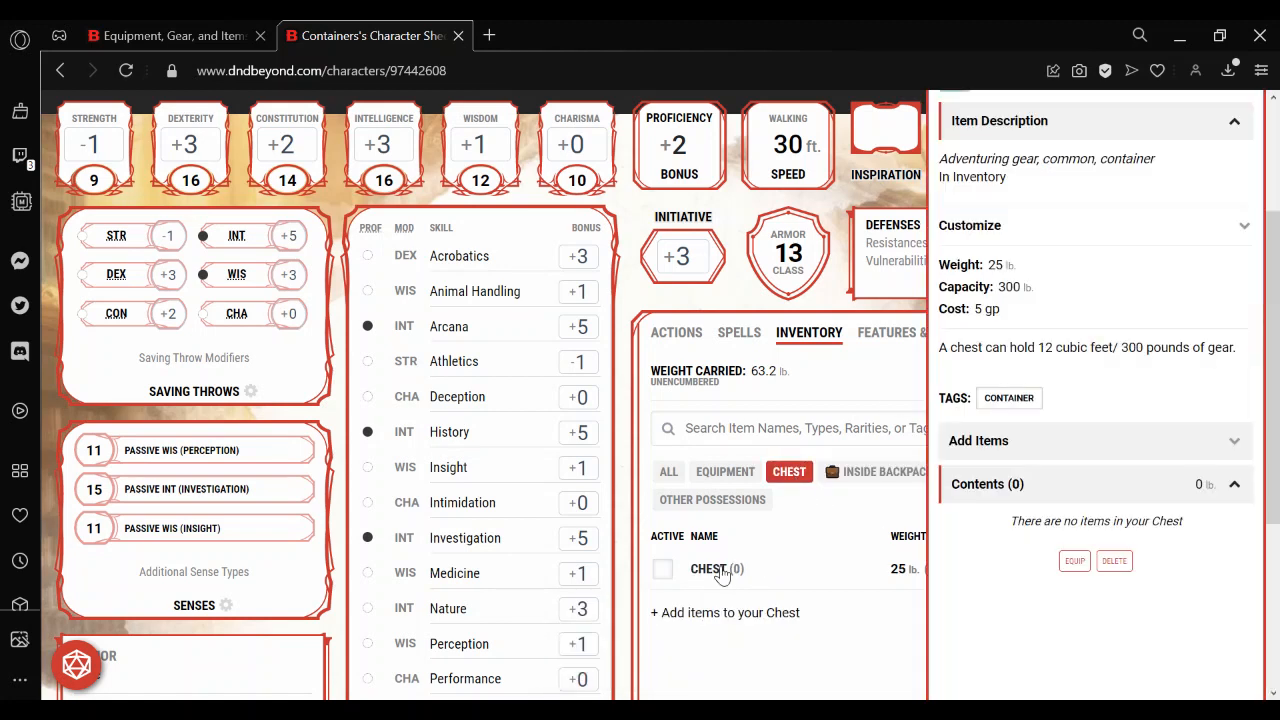
left_click(1138, 232)
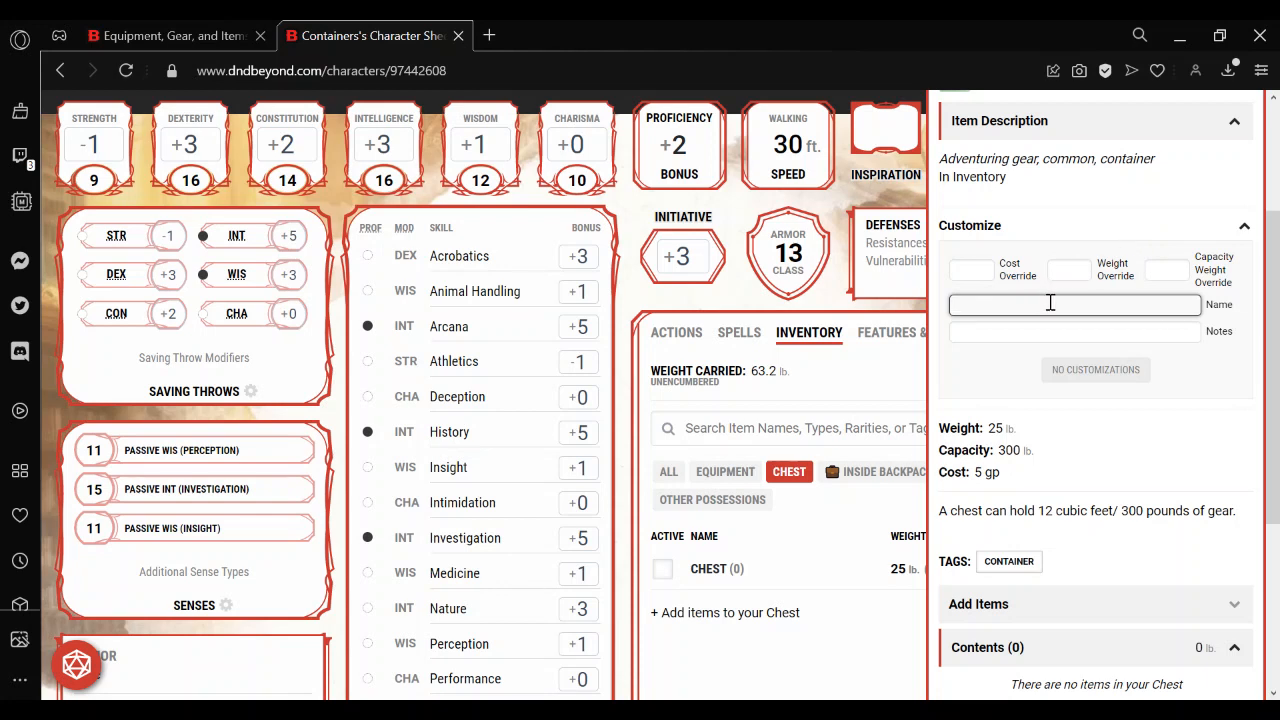
type("Secret Chest")
Add the note "Chest used for Leomund's Secret Chest Spell" to the Secret Chest.
left_click(1005, 332)
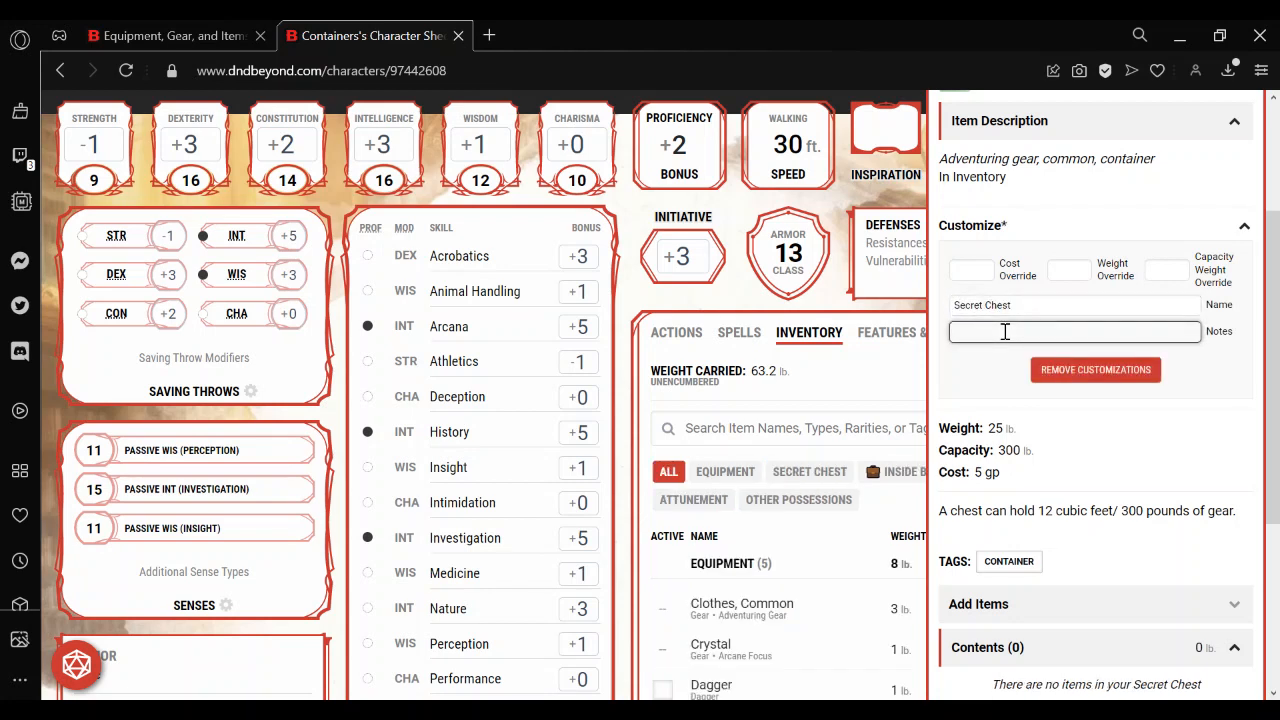
type("Chest used for Leomund's Secret Chest Spell")
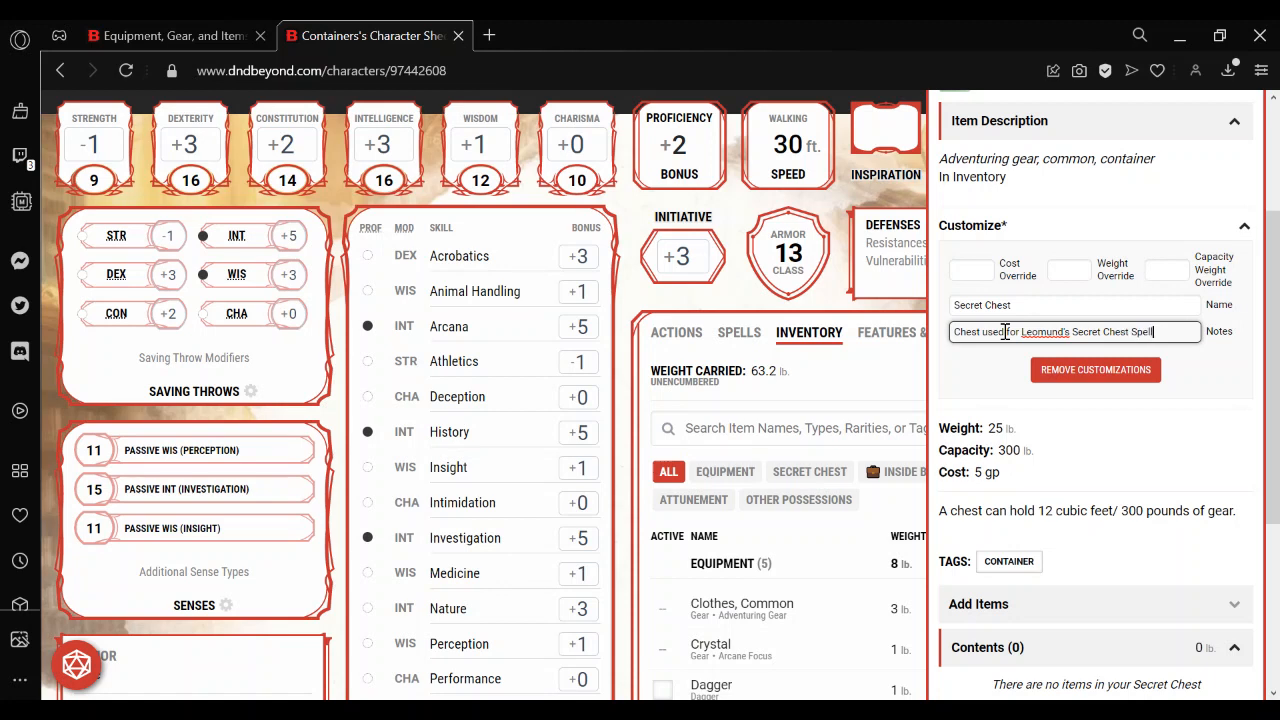
left_click(1040, 305)
Set the Secret Chest's cost override to 5000, and its weight and capacity weight overrides to 0.
left_click(968, 270)
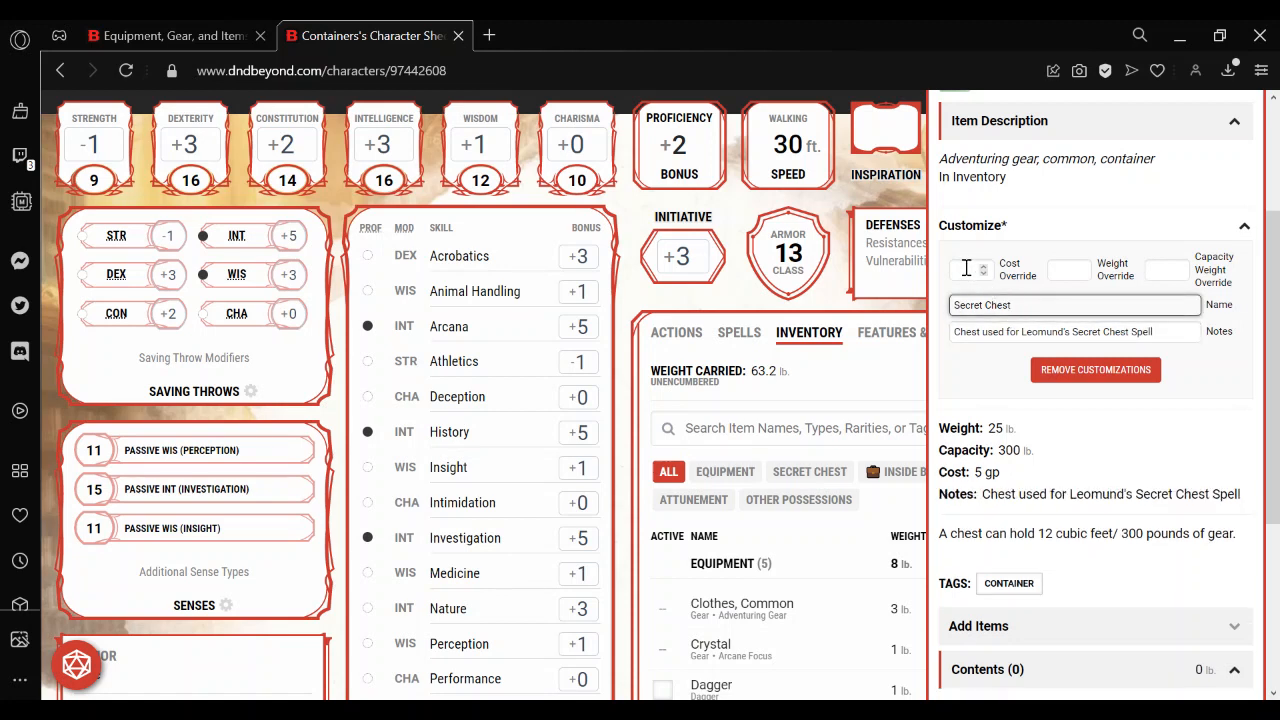
type("5000")
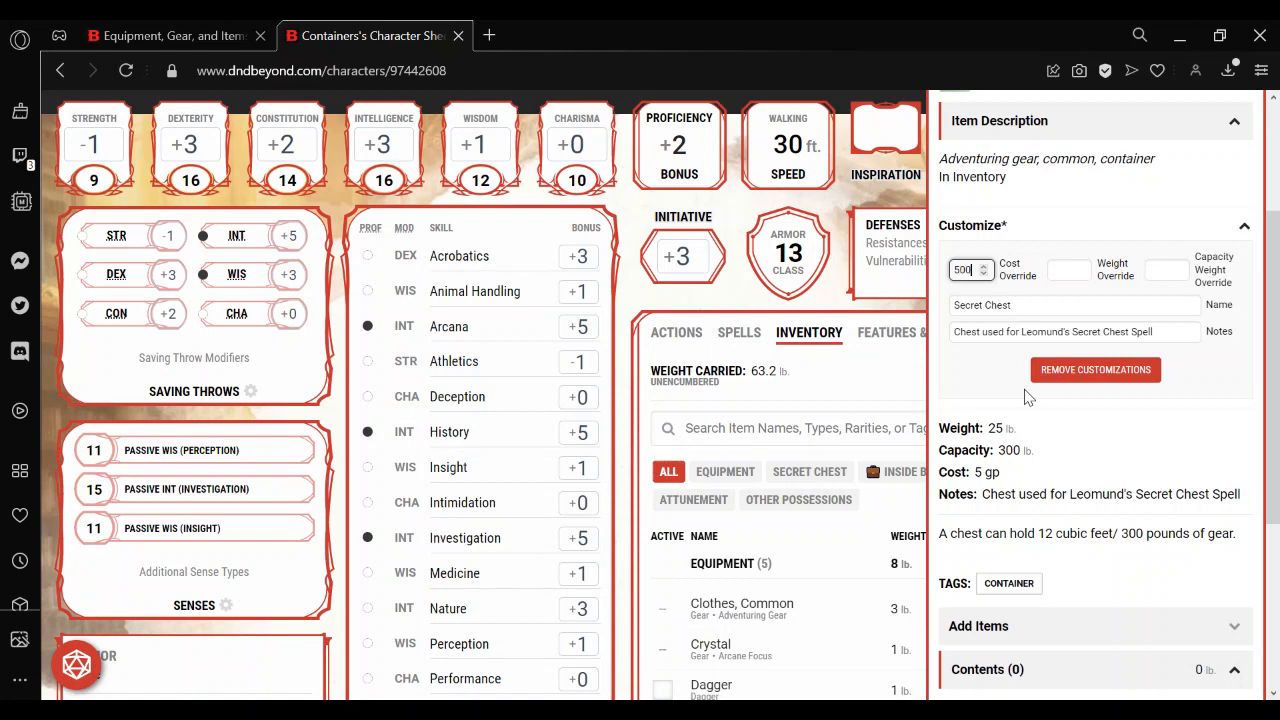
left_click(1074, 270)
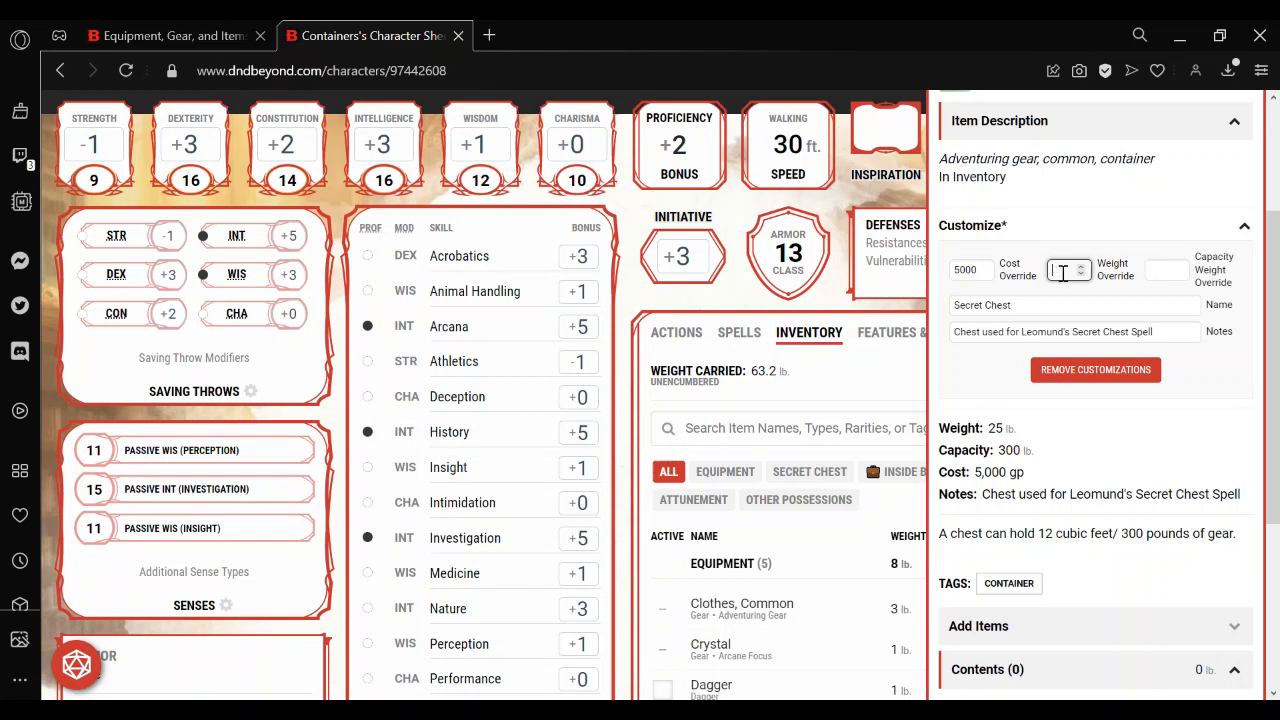
left_click(1158, 270)
type("0")
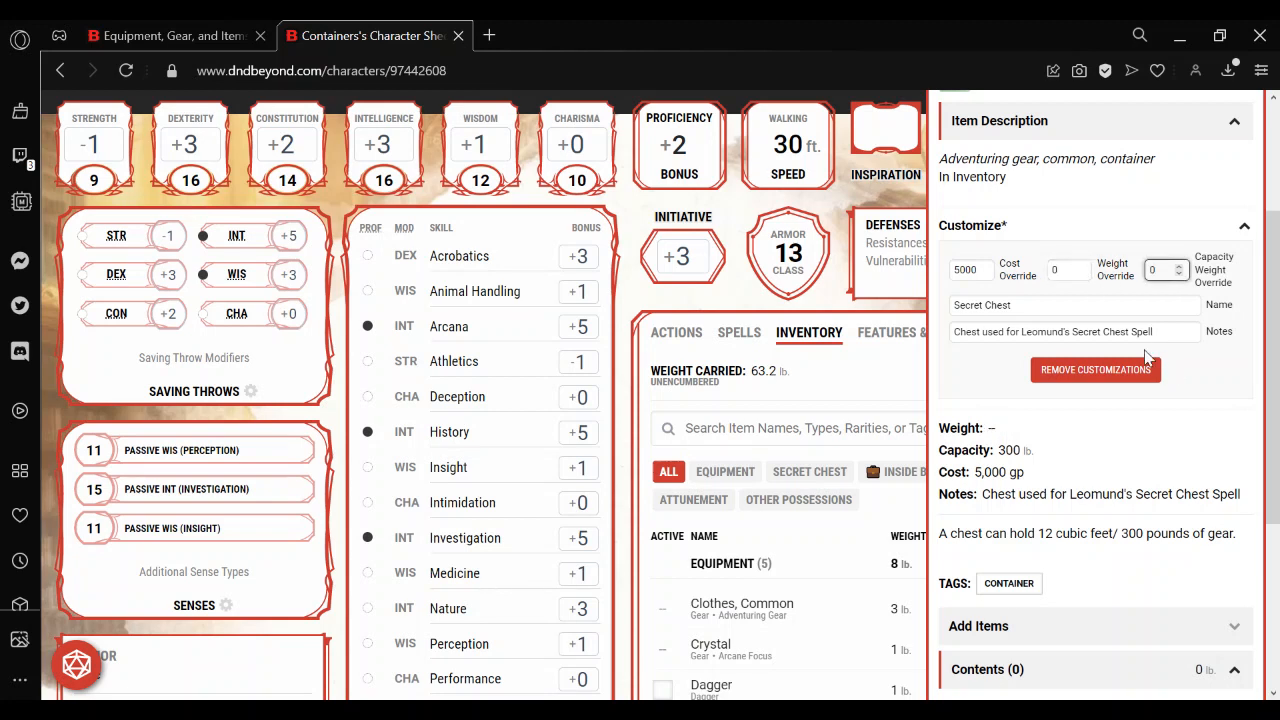
left_click(1089, 313)
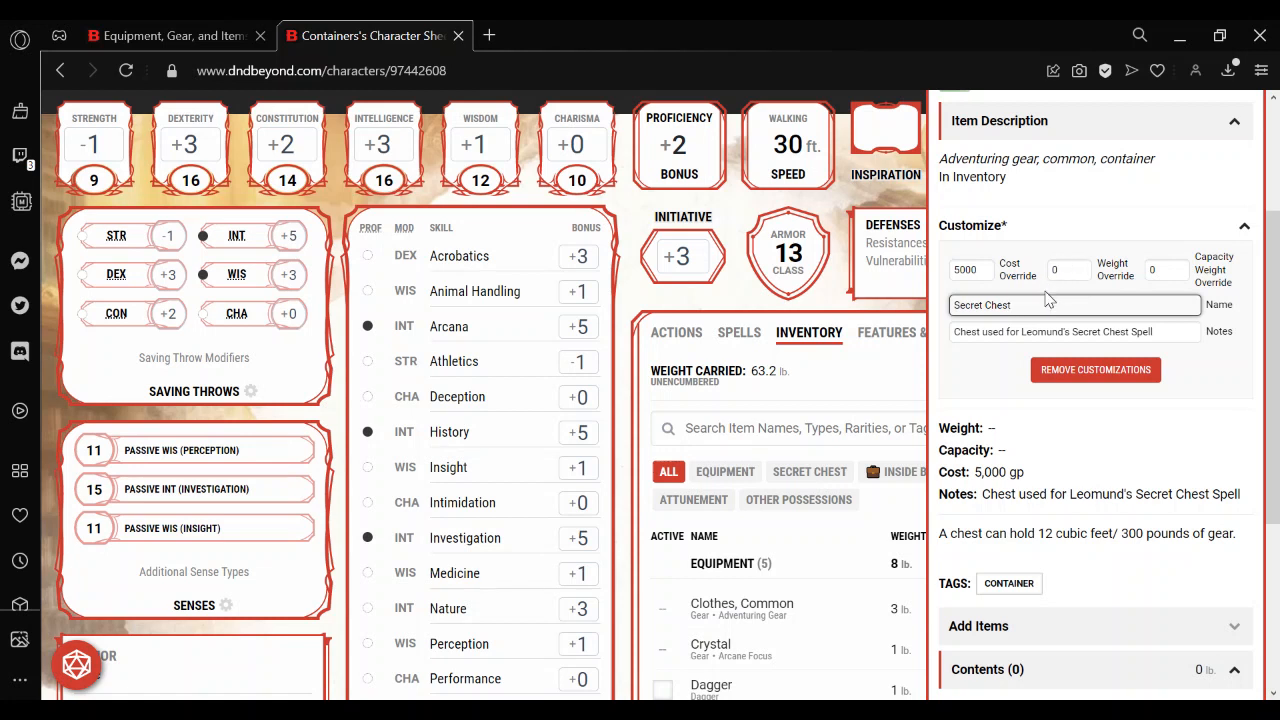
Clear the Secret Chest's capacity weight override and close its item details.
left_click(1162, 270)
key("BackSpace")
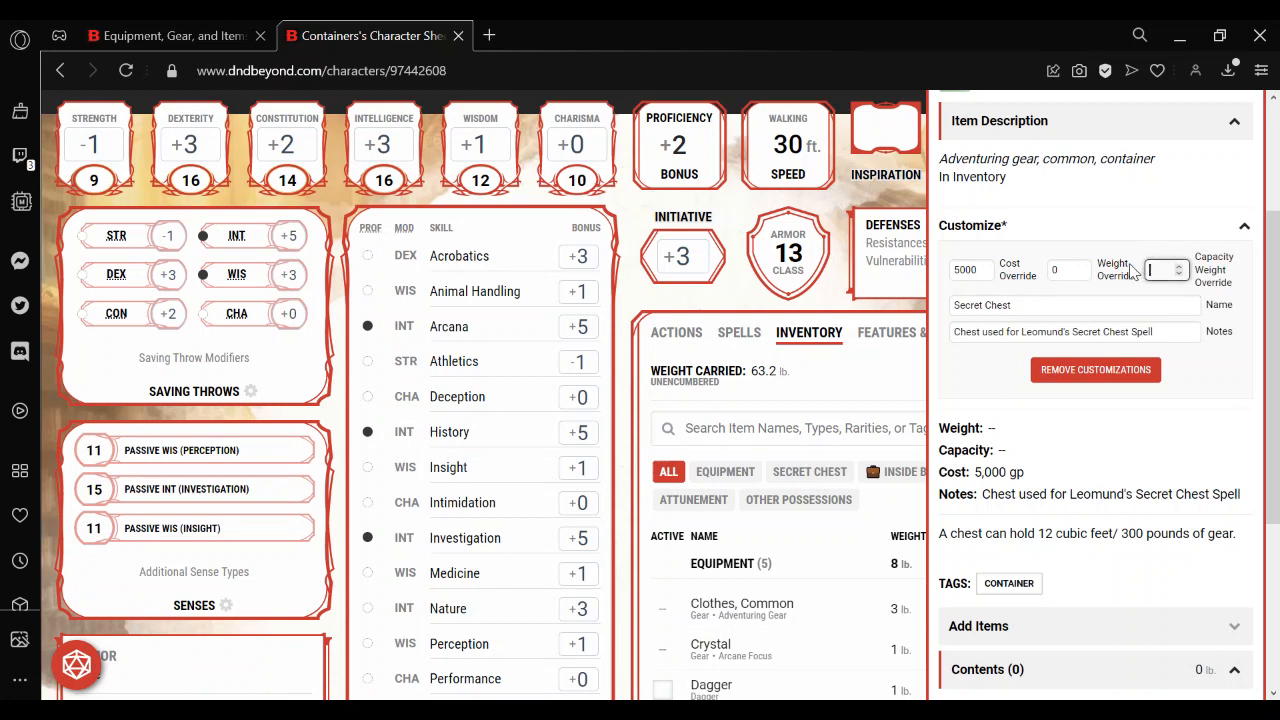
left_click(1035, 307)
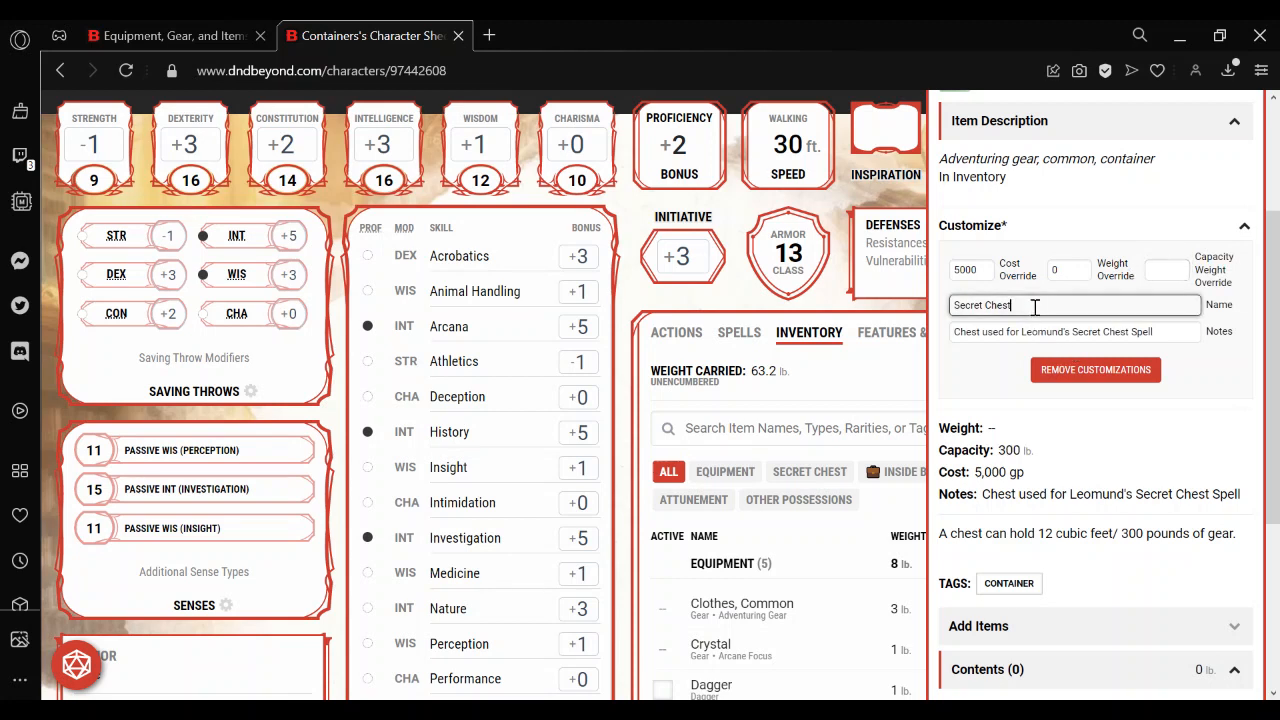
left_click(996, 362)
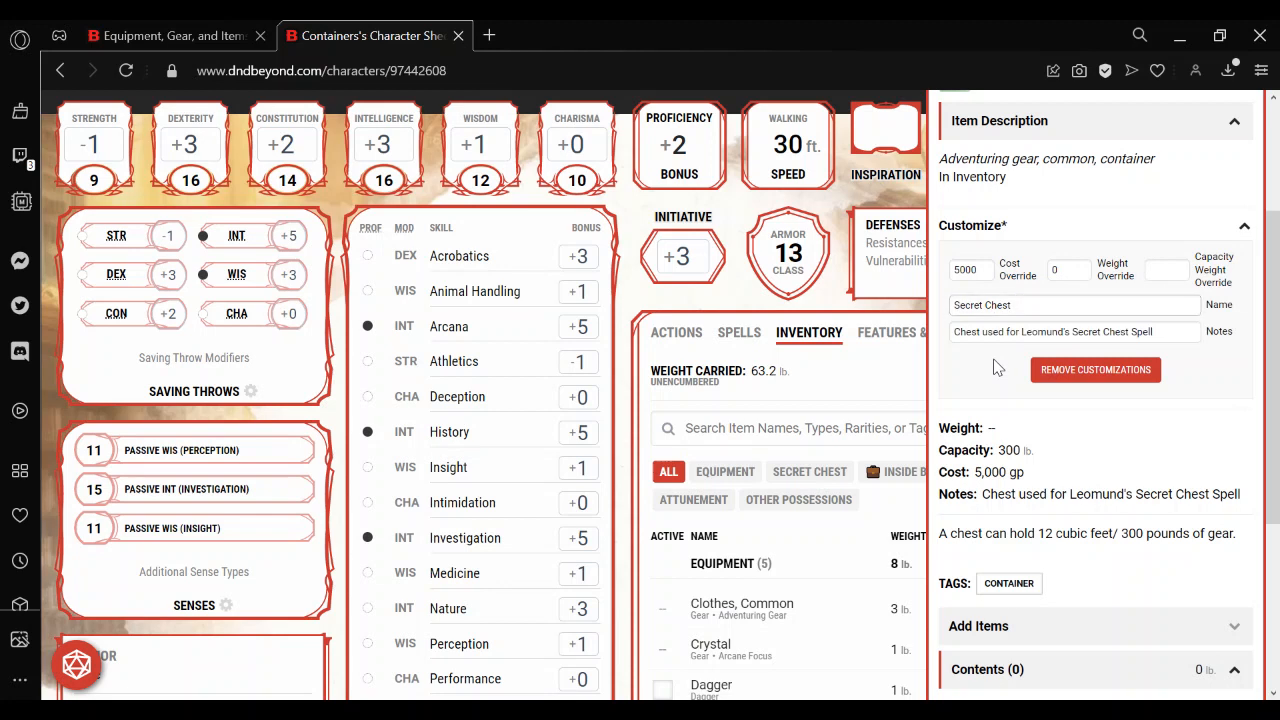
left_click(880, 398)
Show only the Secret Chest container in the inventory and toggle its active state on and back off.
left_click(810, 471)
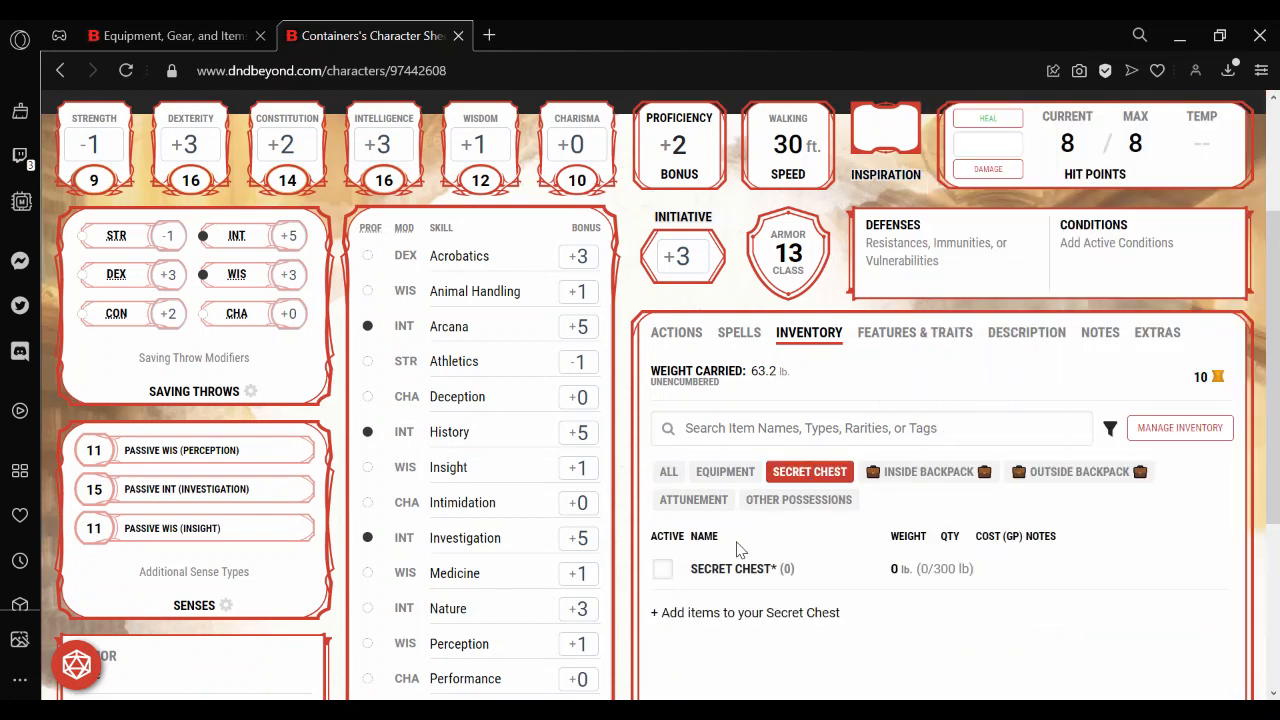
left_click(663, 569)
left_click(663, 569)
Find the Alms Box with the item filter "alms", add one to the inventory, and close inventory management.
left_click(1176, 428)
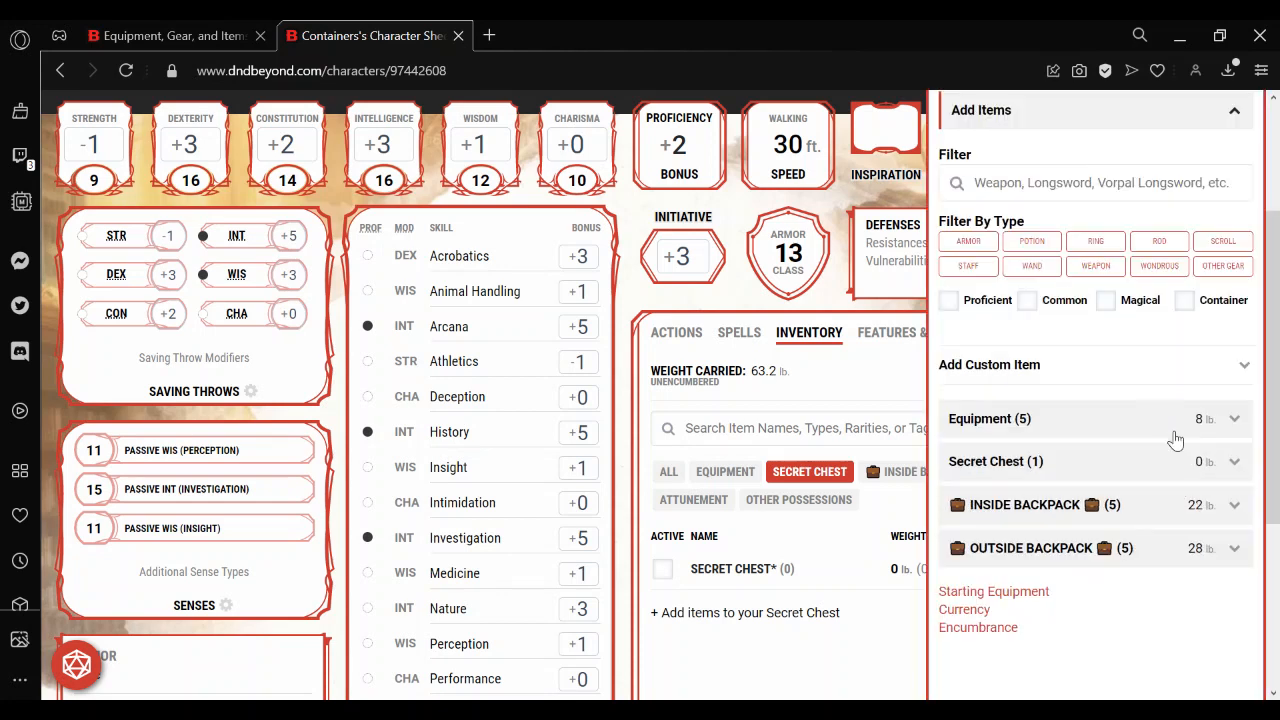
left_click(1063, 183)
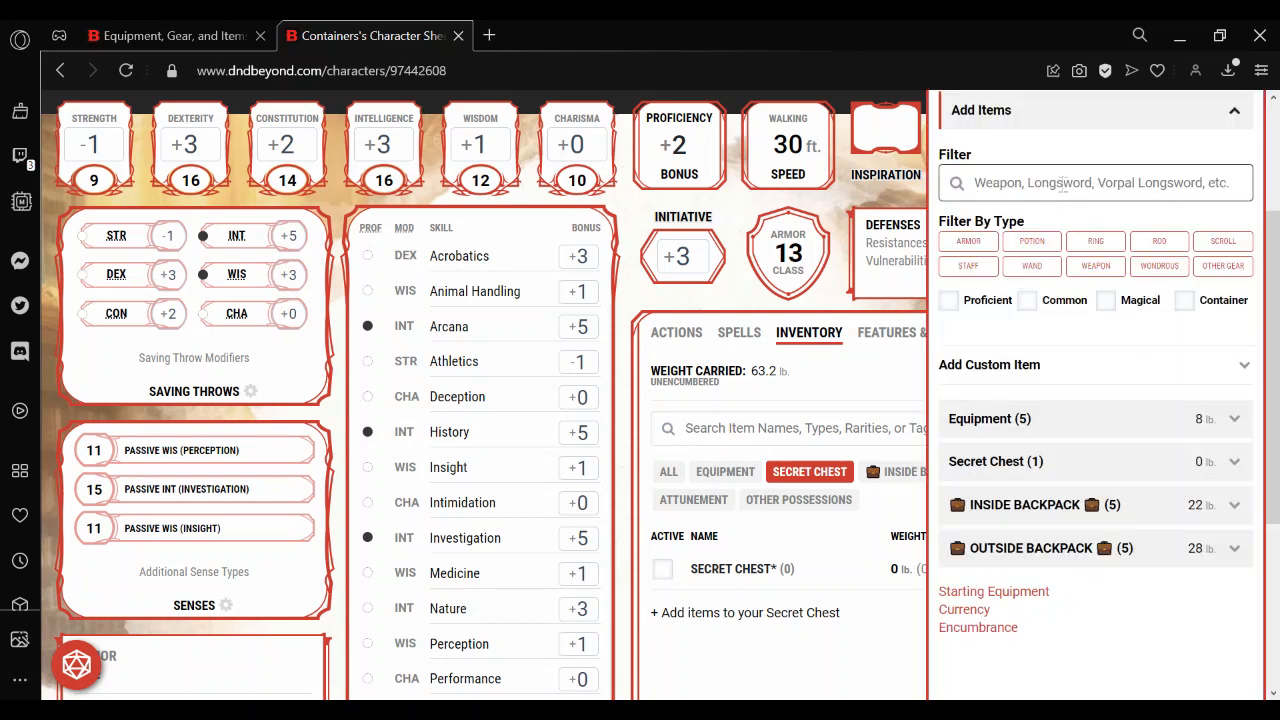
type("alms")
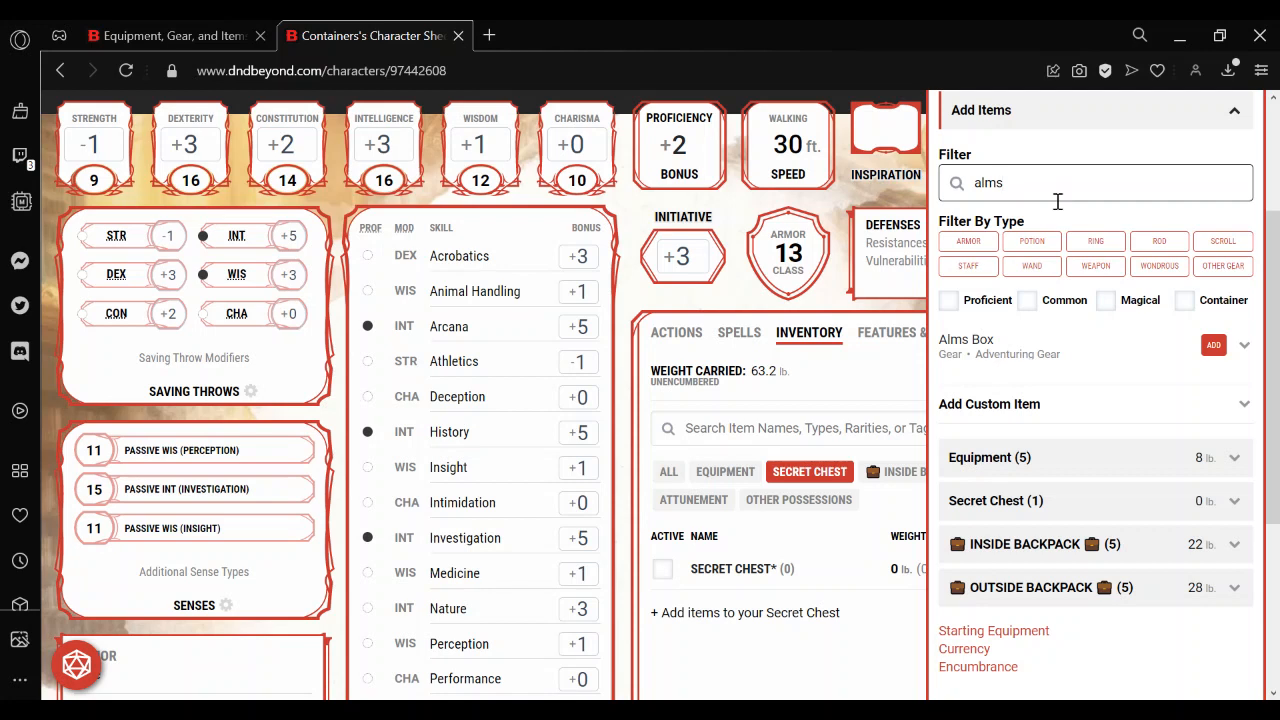
left_click(1213, 345)
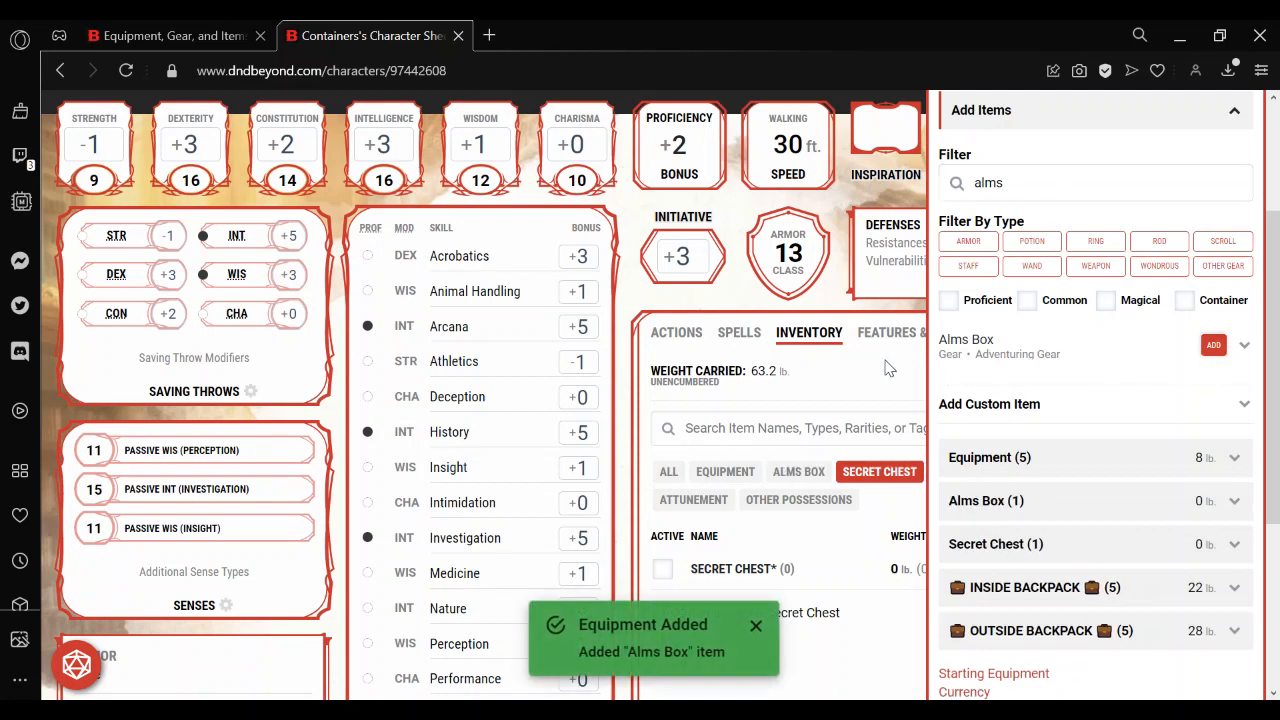
left_click(889, 369)
Customize the new Alms Box with the name "Demiplane".
left_click(799, 471)
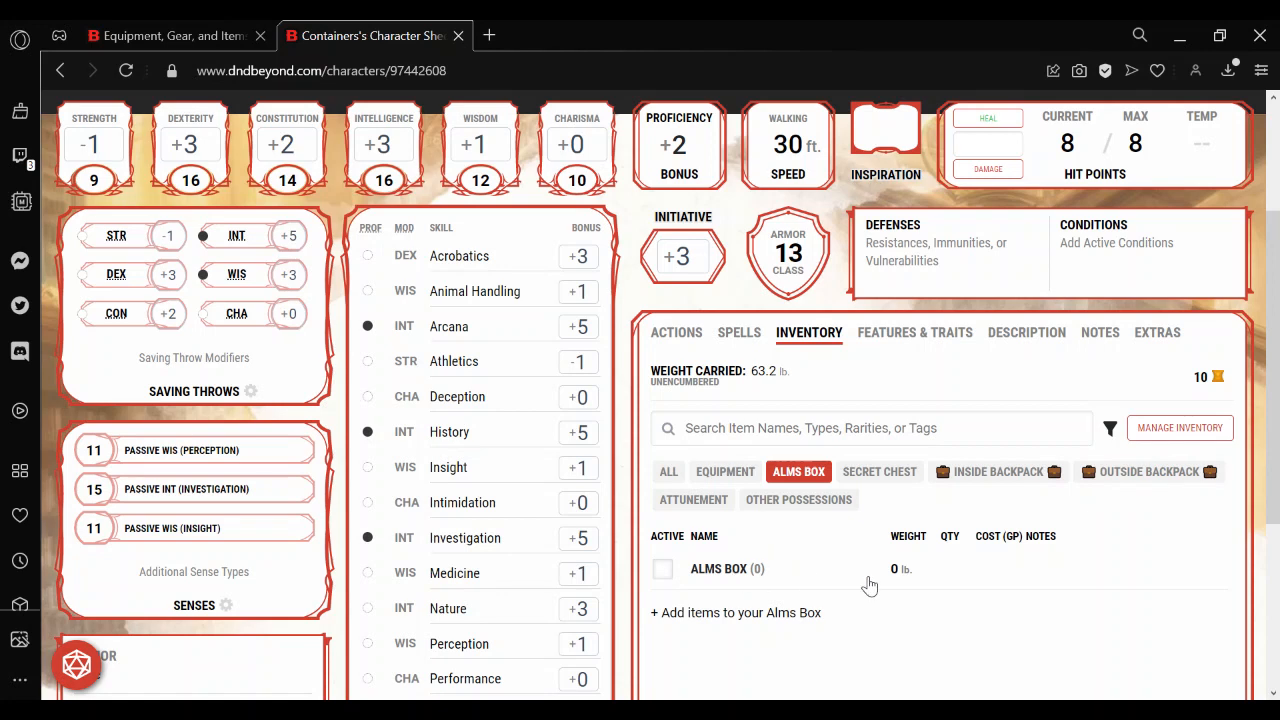
left_click(718, 580)
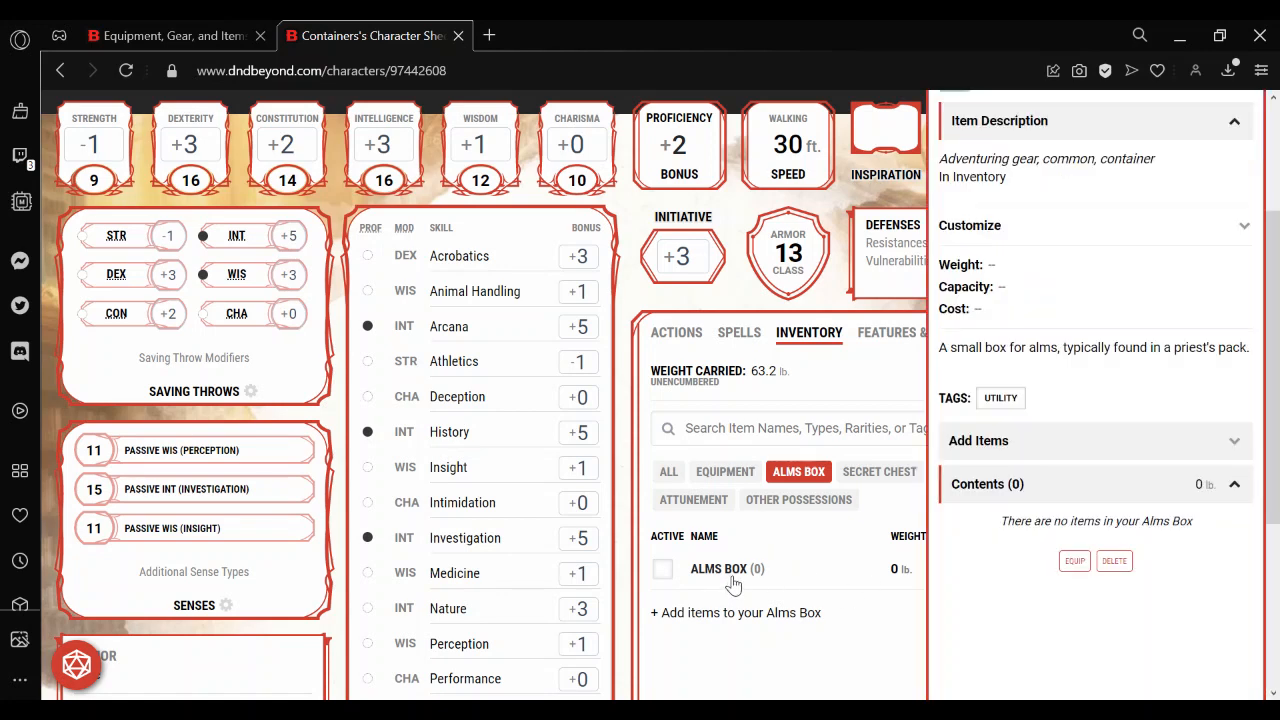
left_click(1105, 245)
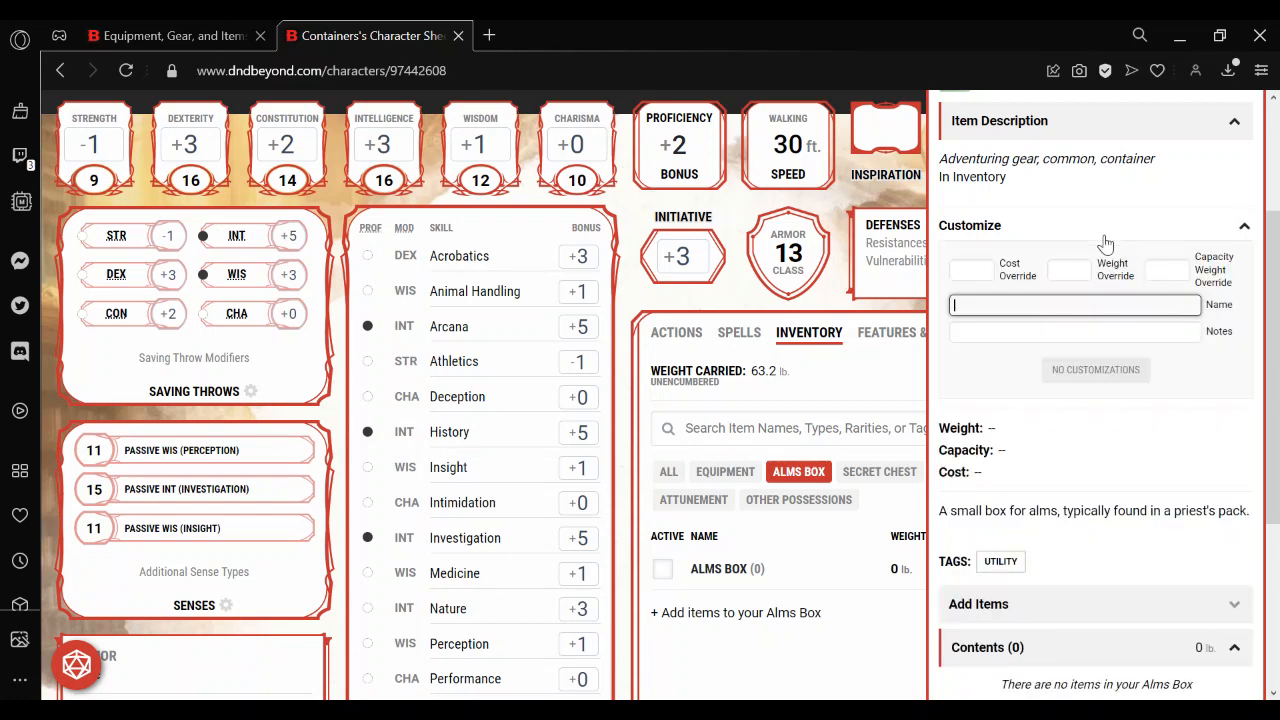
left_click(1017, 302)
type("Demiplane")
Add the note "A storage demiplane created with demiplane spell" to the Demiplane, then show only that container in the inventory.
left_click(1003, 329)
type("A")
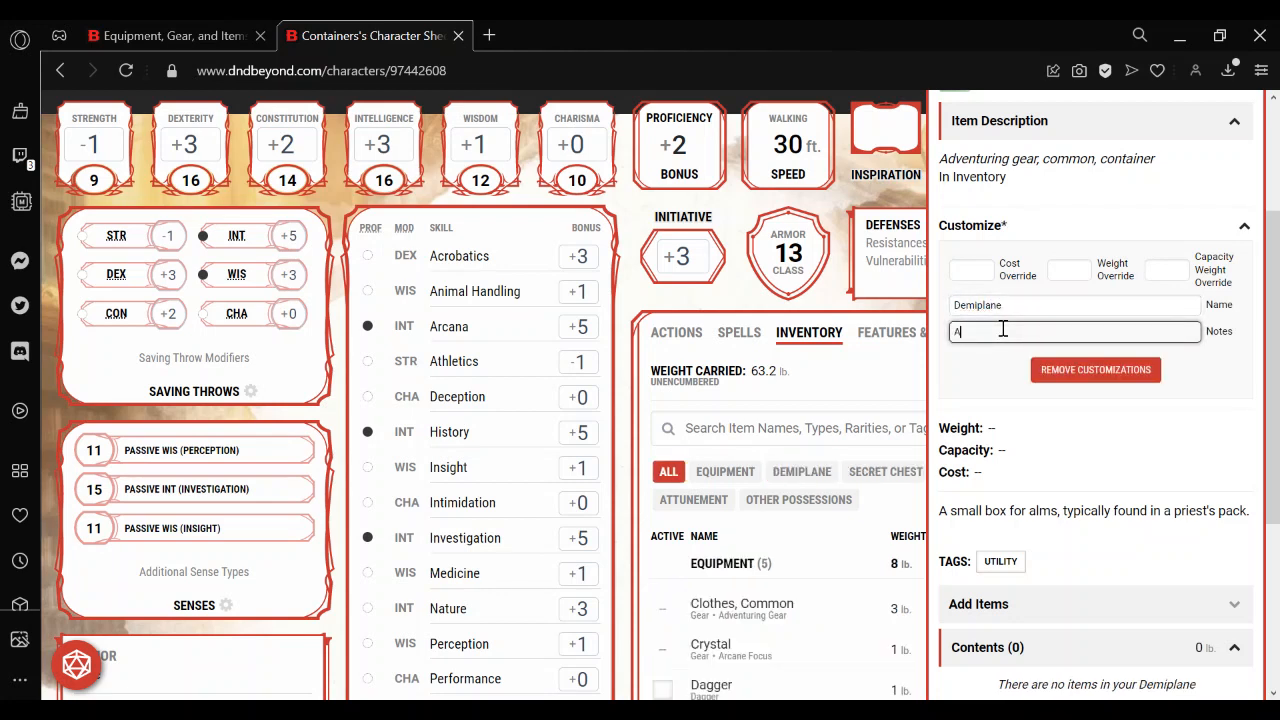
type(" storage demiplane created with demiplane spel")
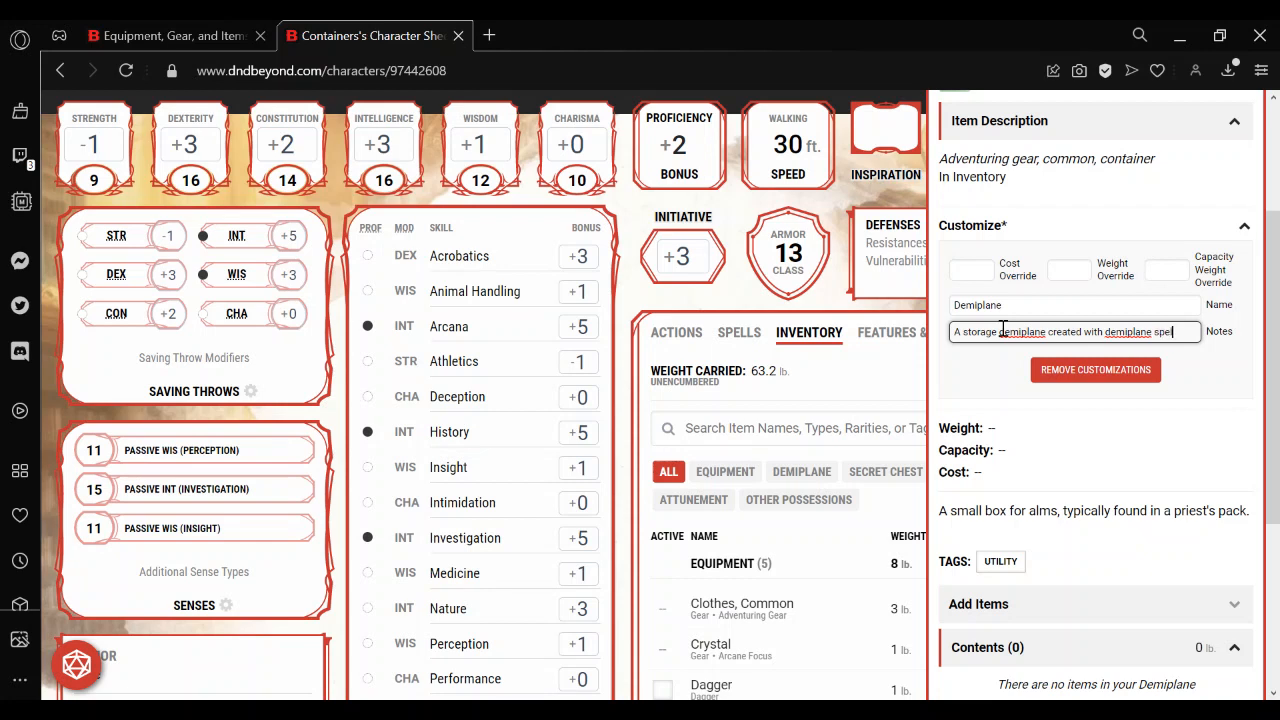
type("l")
left_click(975, 376)
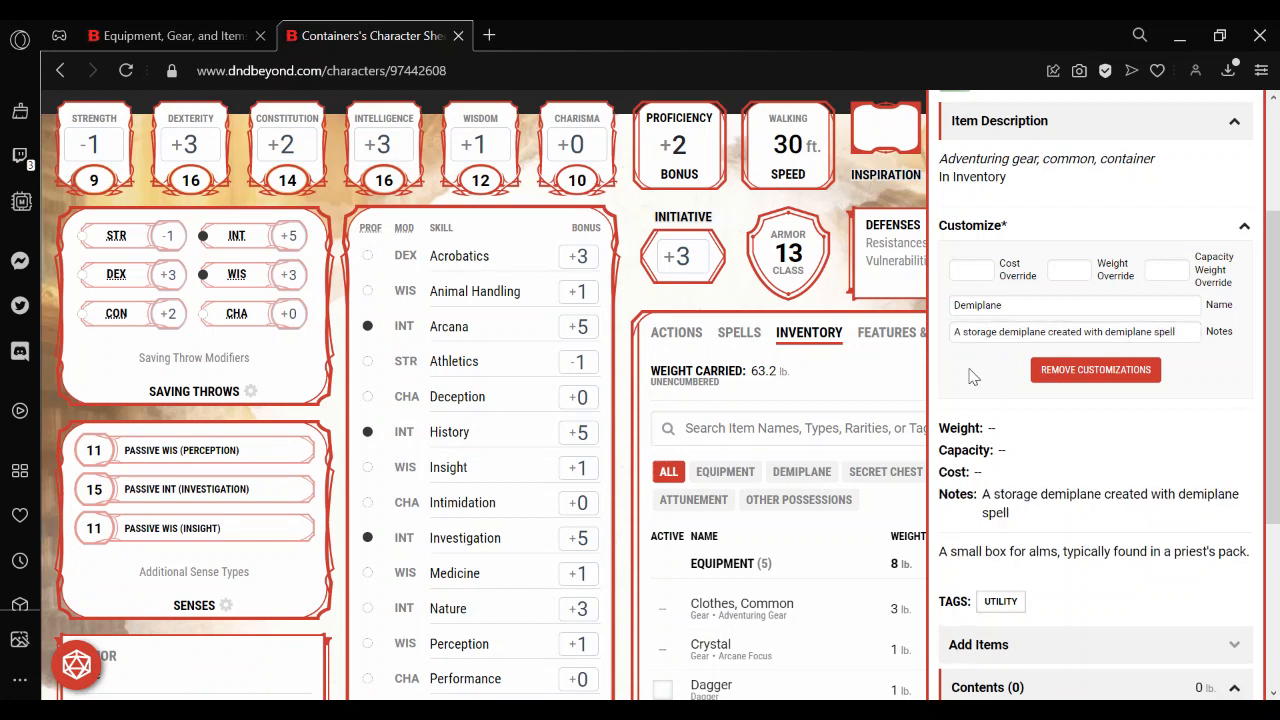
left_click(868, 407)
left_click(786, 479)
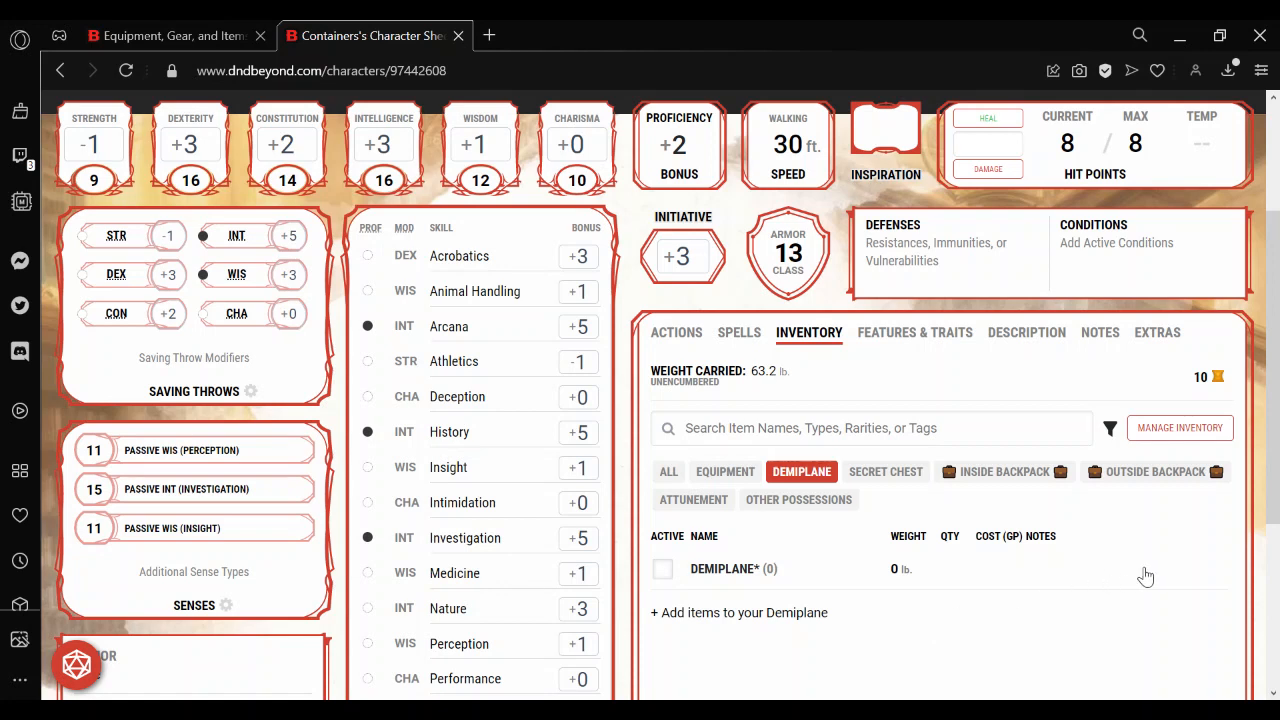
Add another Alms Box using the item filter "alms" and show only the new Alms Box container in the inventory.
left_click(1168, 434)
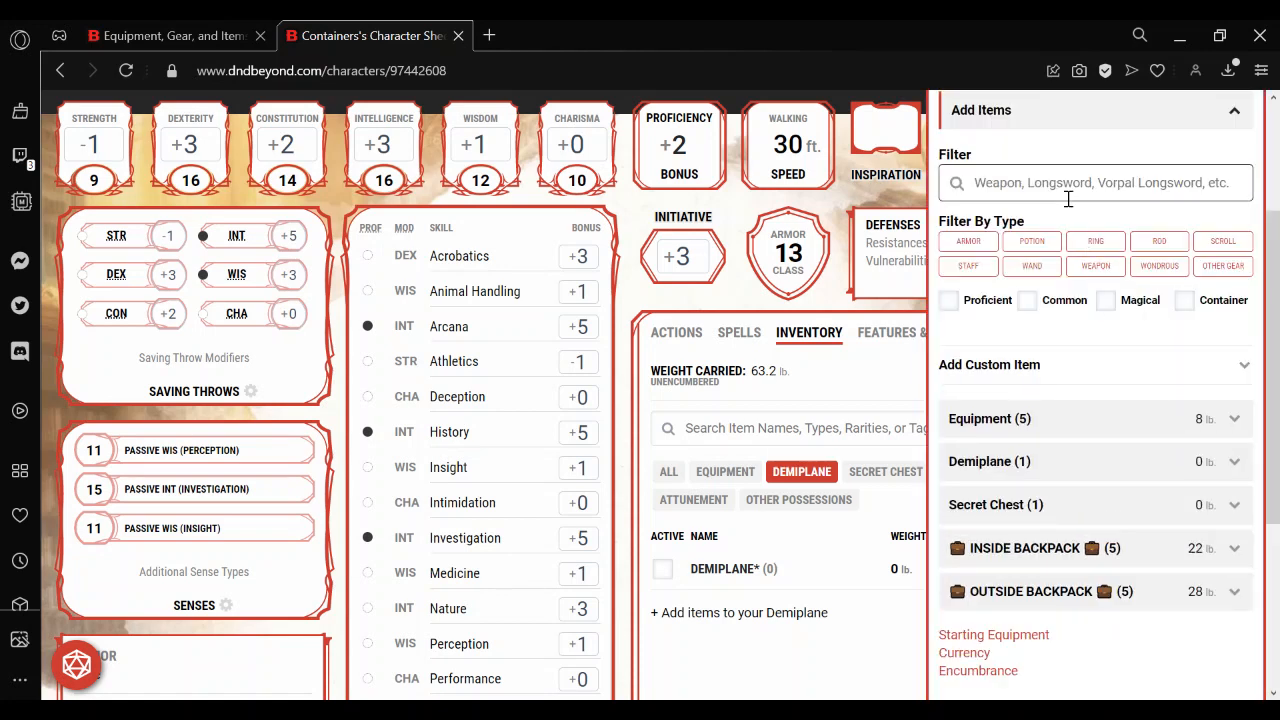
type("alms")
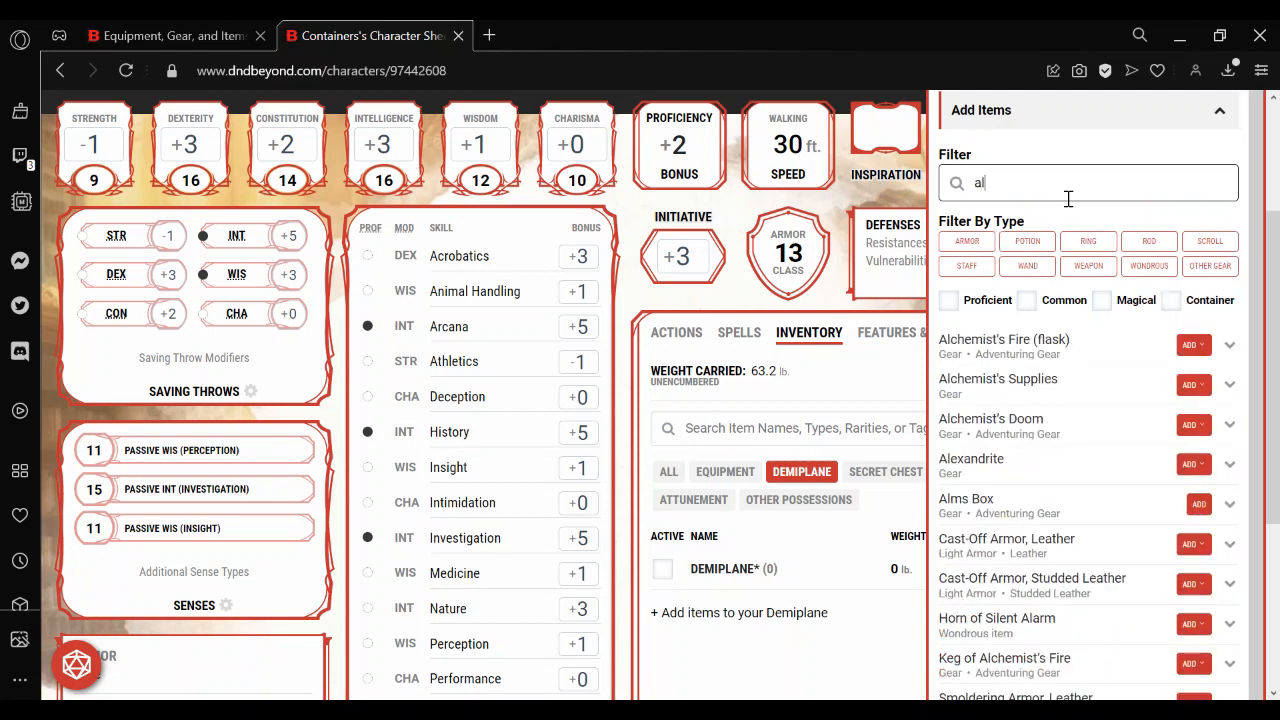
left_click(1211, 345)
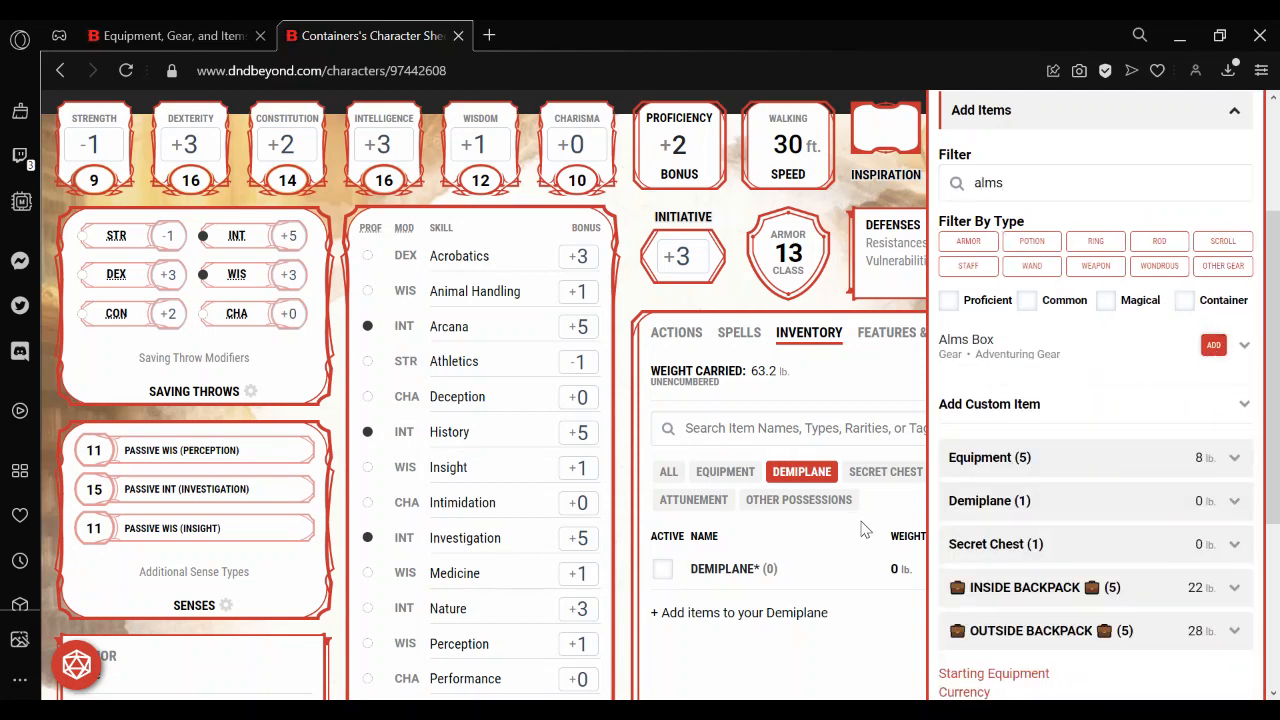
left_click(799, 476)
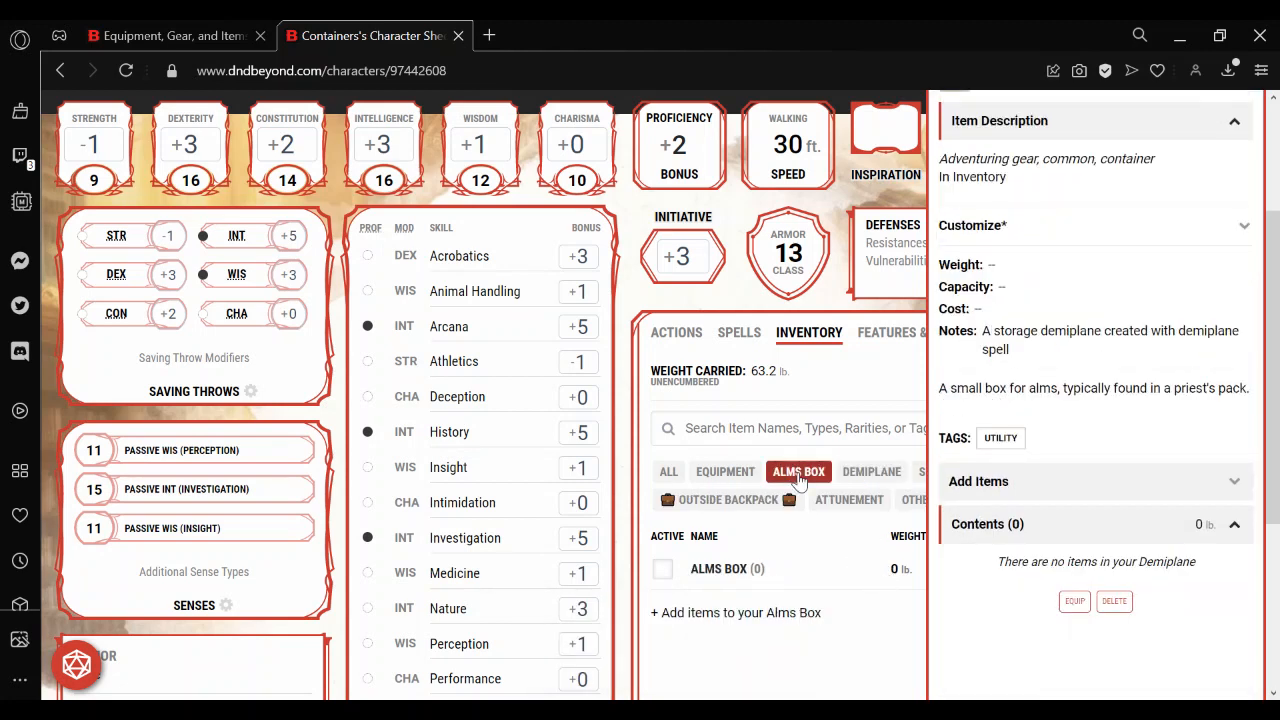
left_click(808, 366)
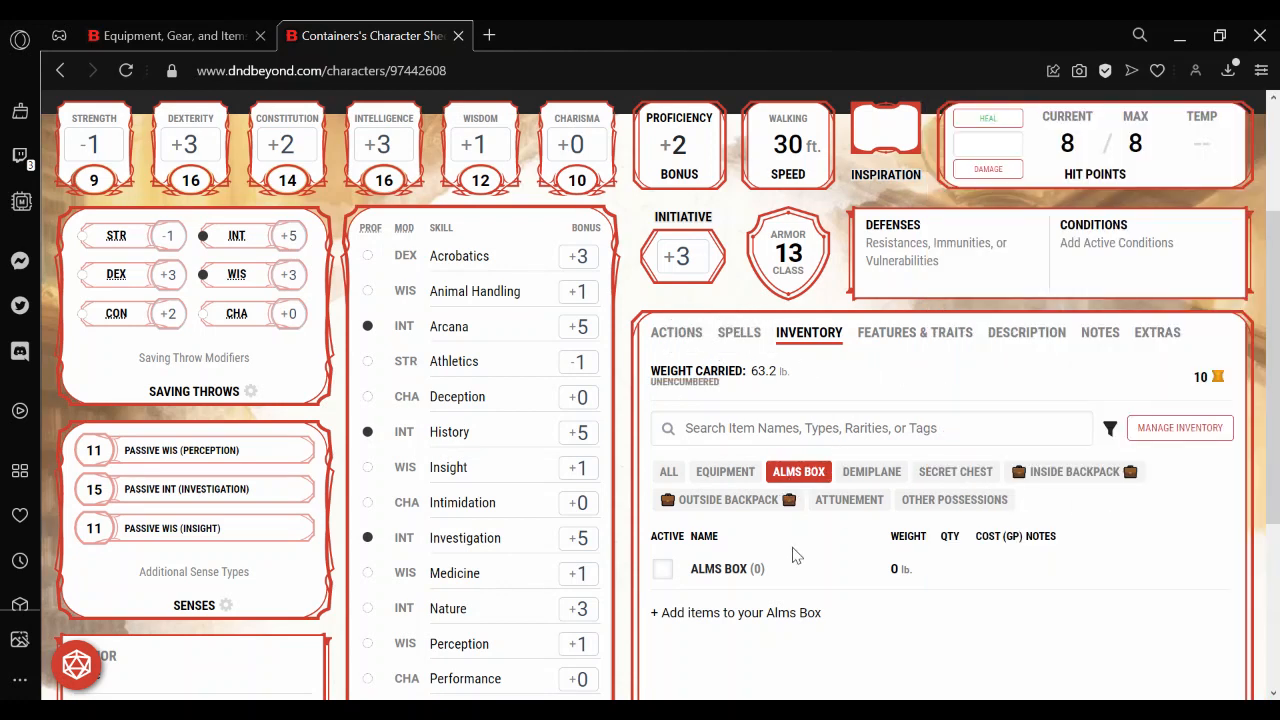
Customize the second Alms Box with the name "Base Vault".
left_click(730, 568)
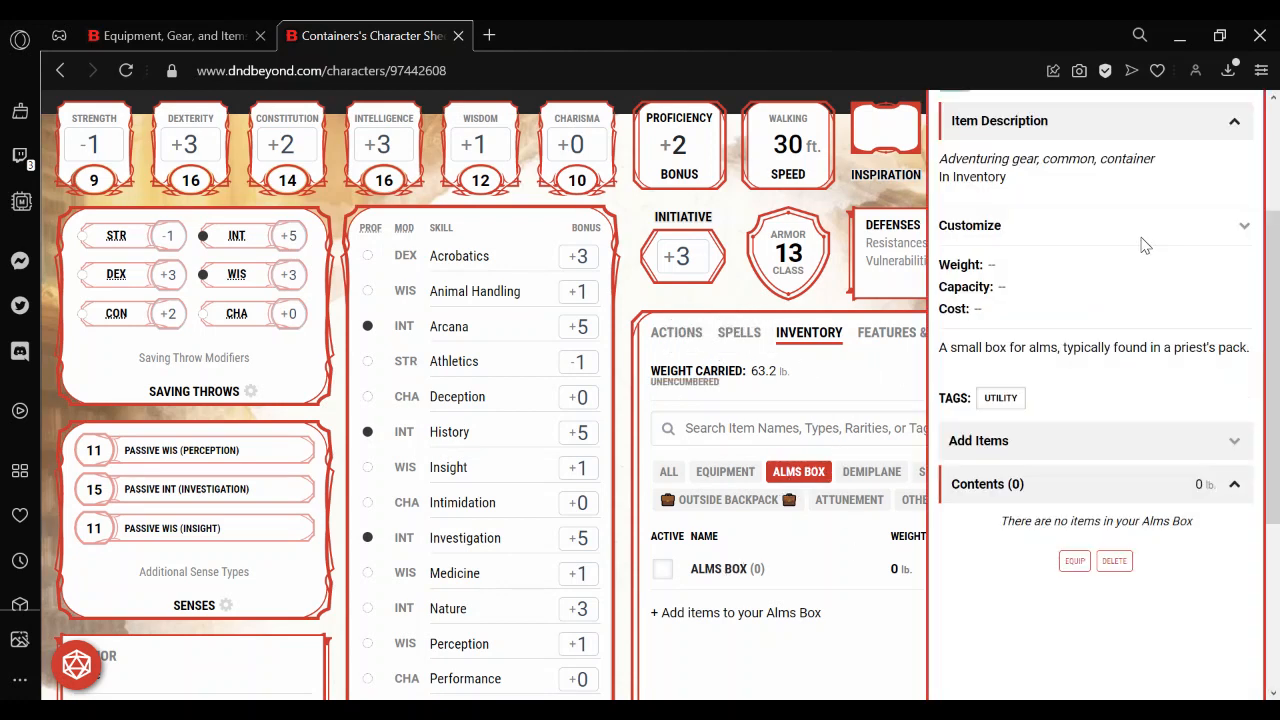
left_click(1050, 228)
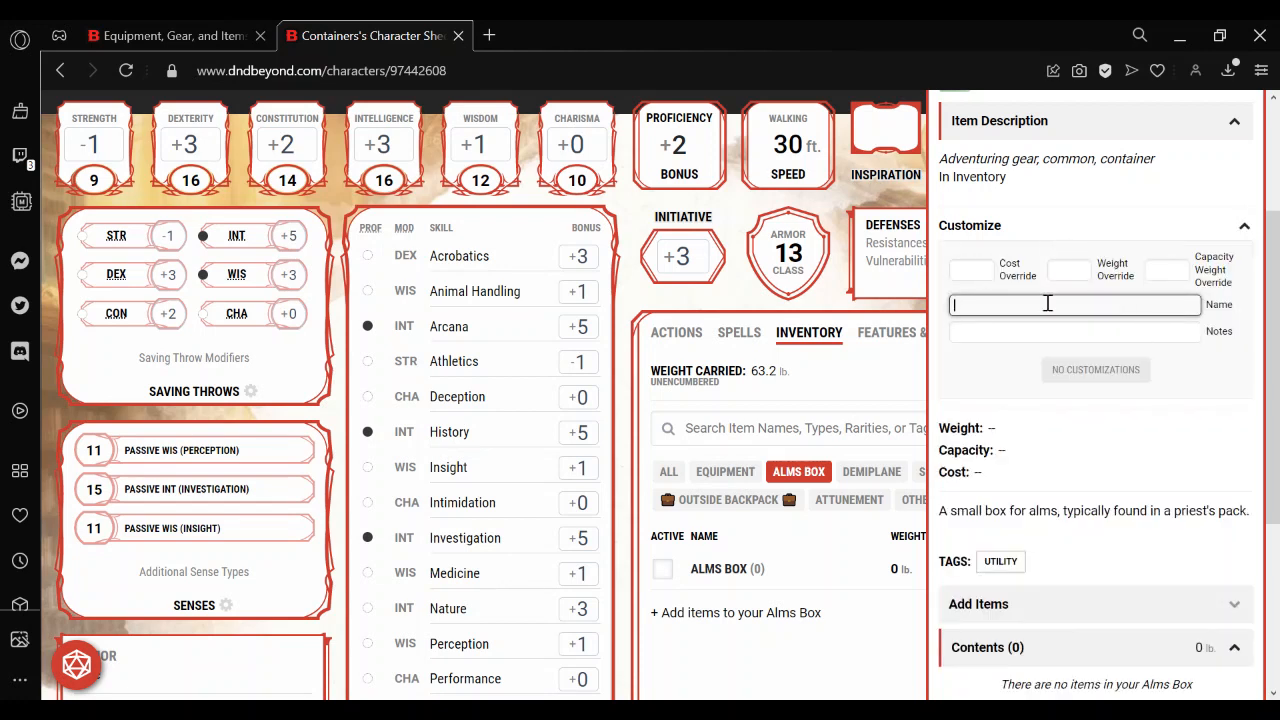
type("Base Vault")
Add the note "For items stored in party's base Vault" to the Base Vault and show only that container in the inventory.
left_click(1012, 333)
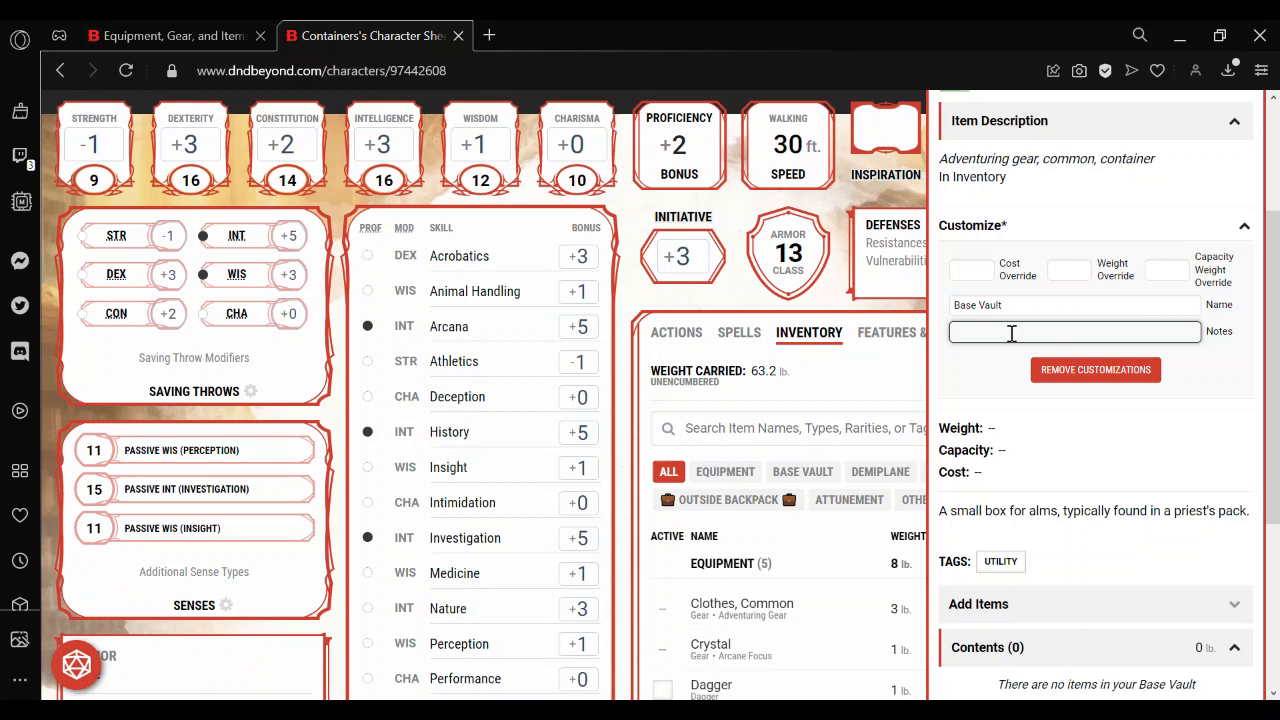
type("For items stored in party's base Vault")
left_click(855, 400)
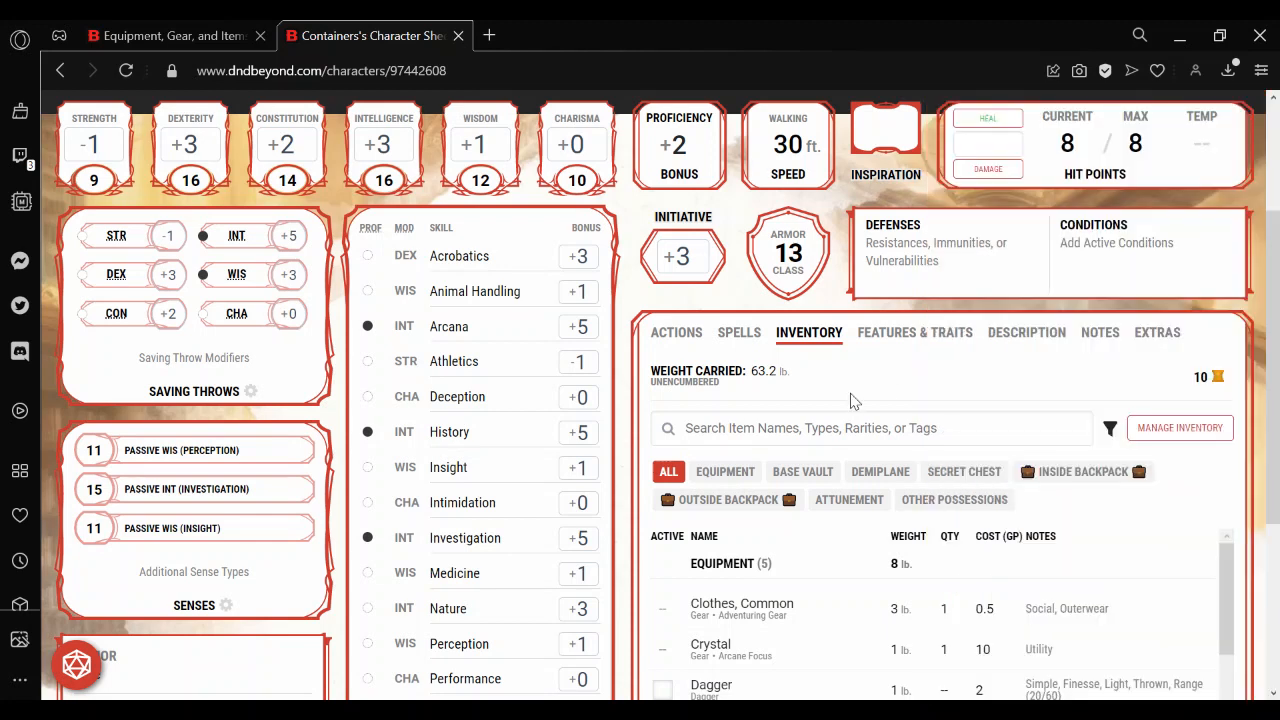
left_click(812, 481)
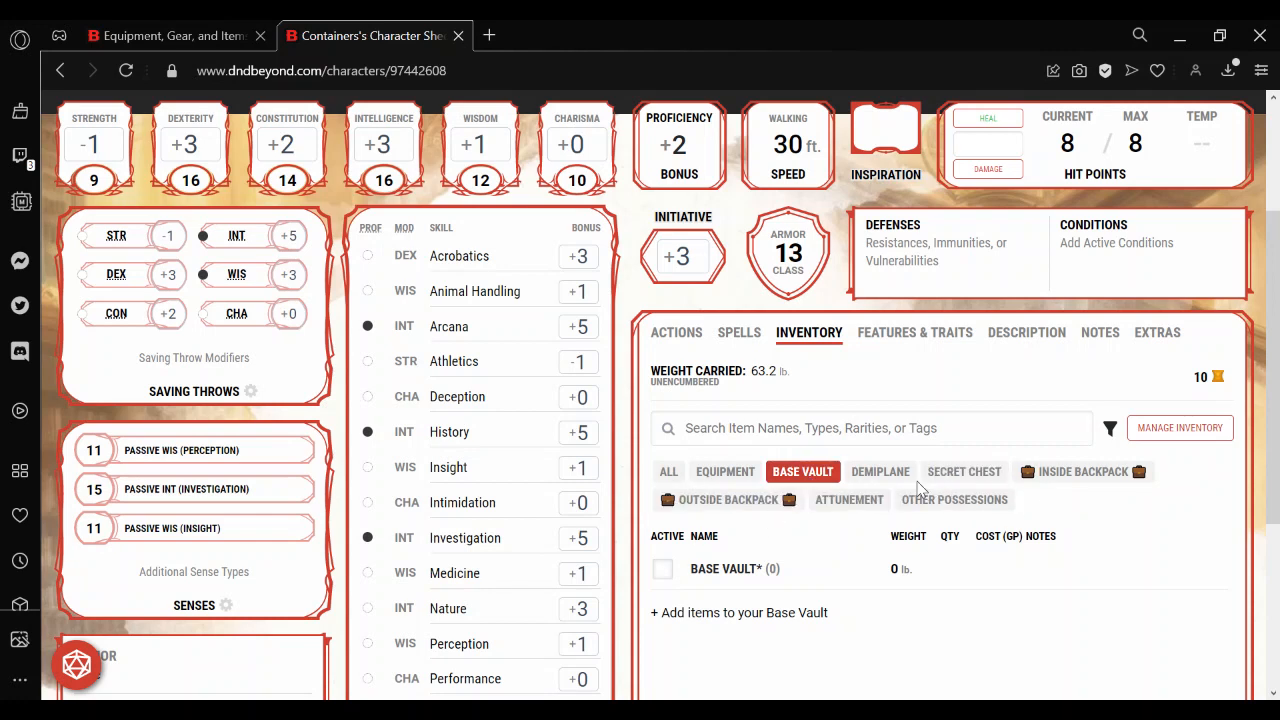
Find the Pouch with the item filter "pouch", add one to the inventory, and close inventory management.
left_click(1177, 429)
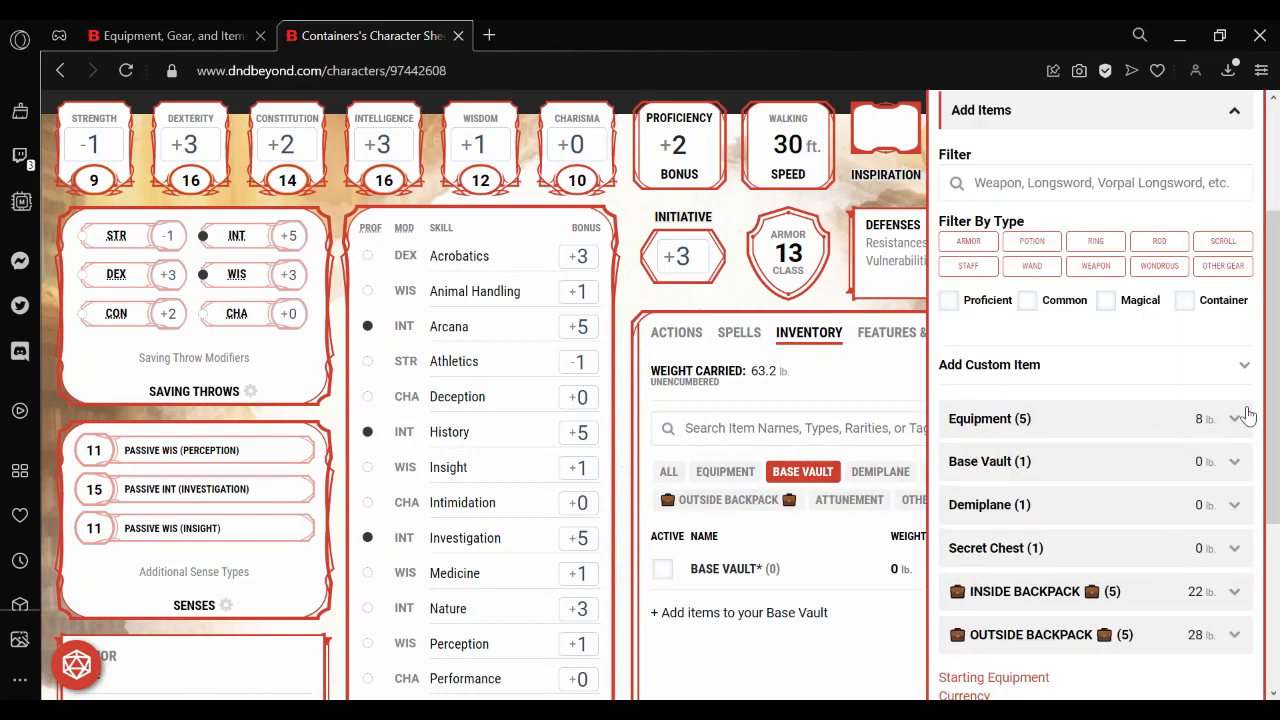
left_click_drag(1275, 388, 1275, 258)
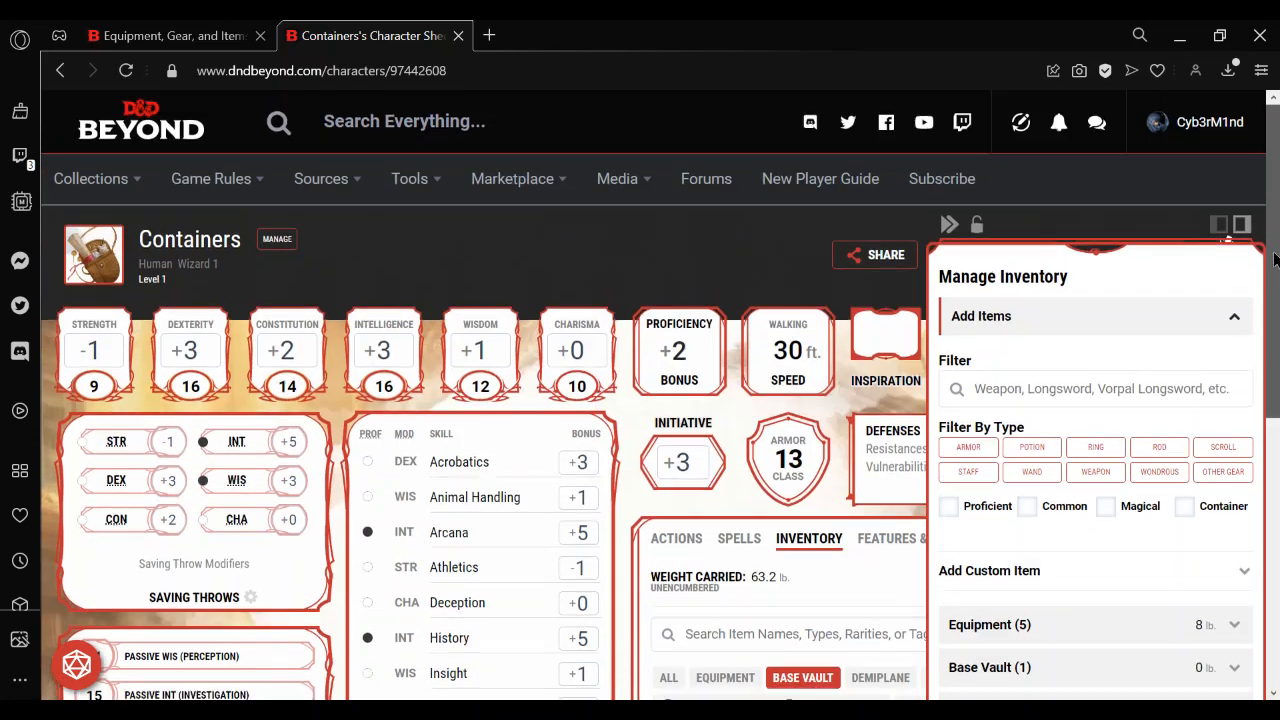
left_click(1031, 387)
type("p")
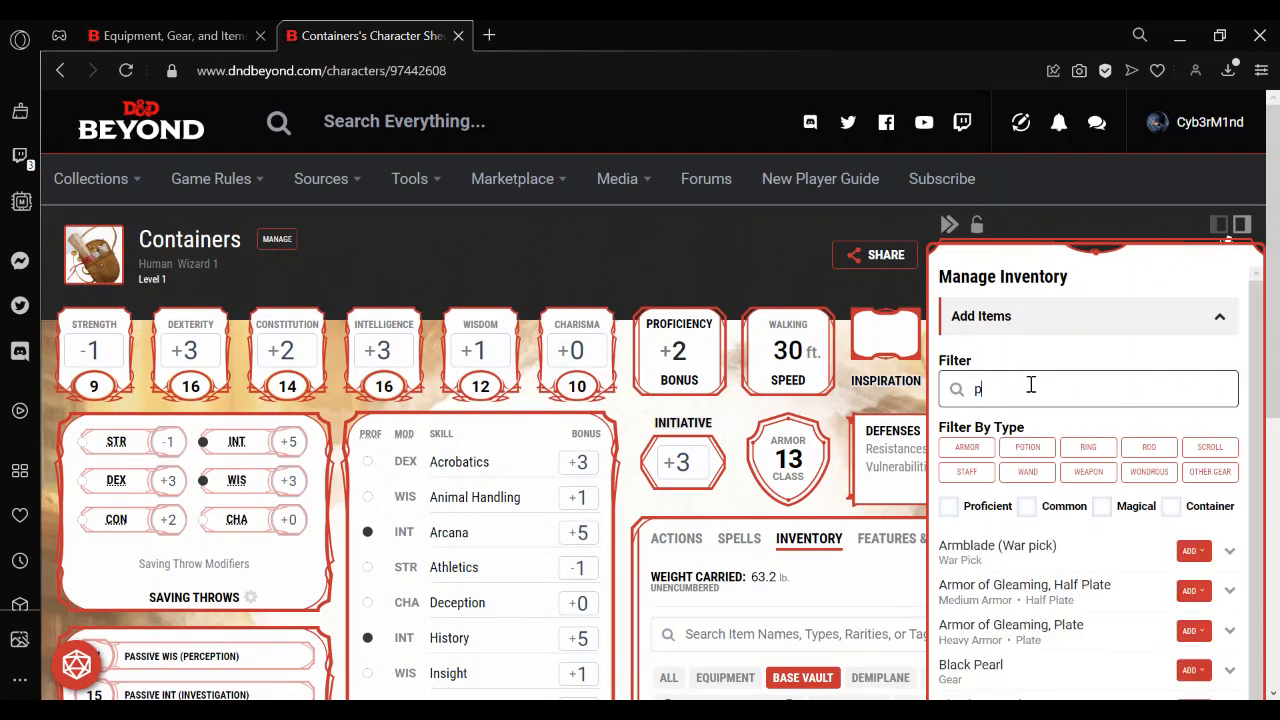
type("ouch")
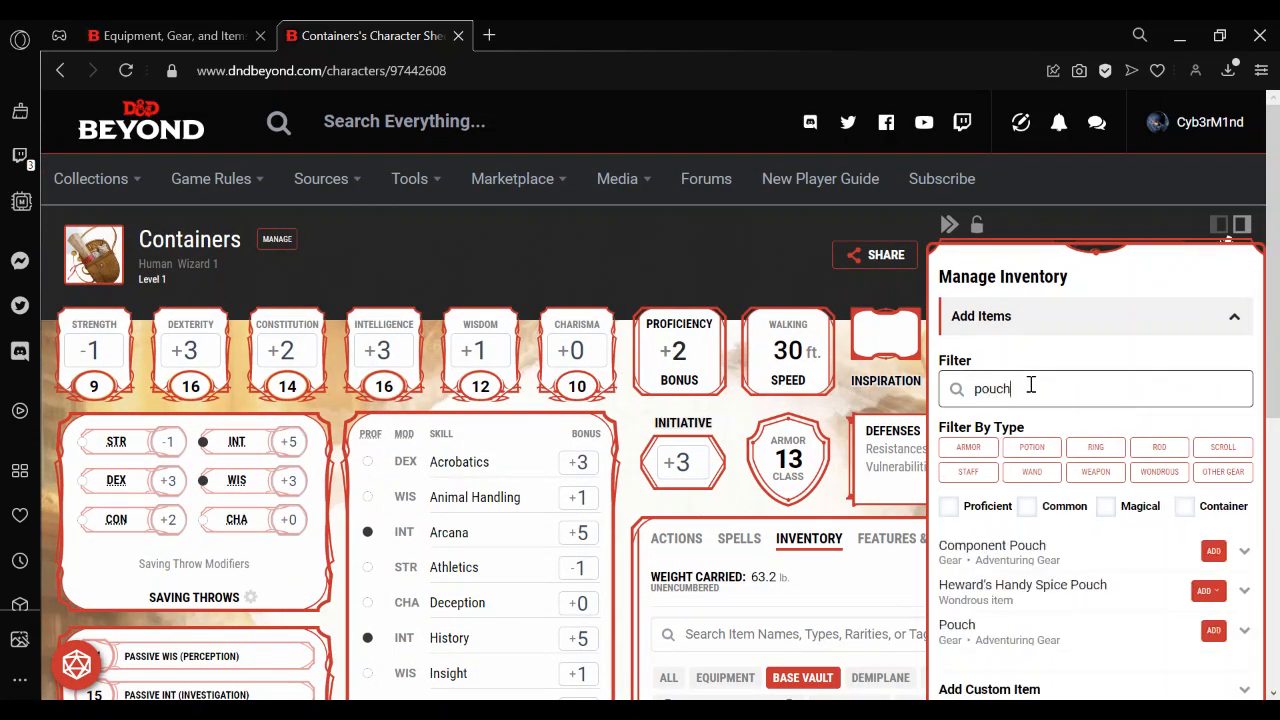
left_click(1213, 630)
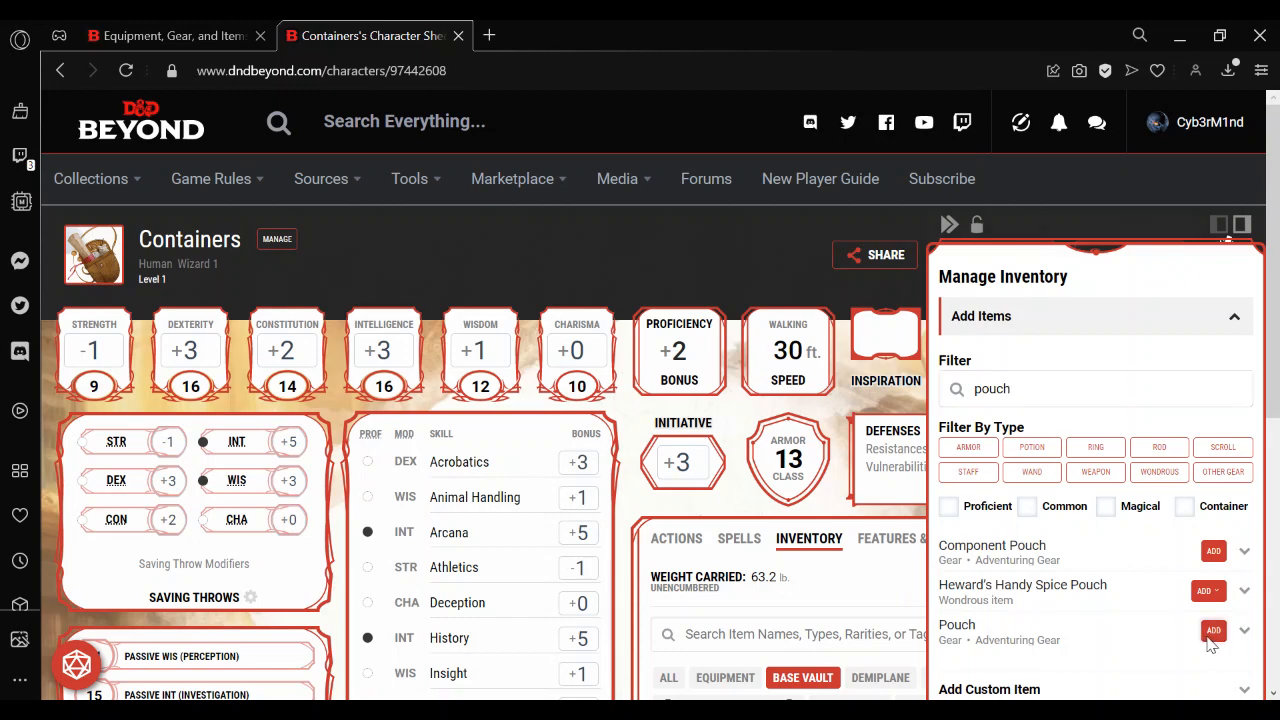
left_click(872, 574)
left_click_drag(1274, 261, 1278, 446)
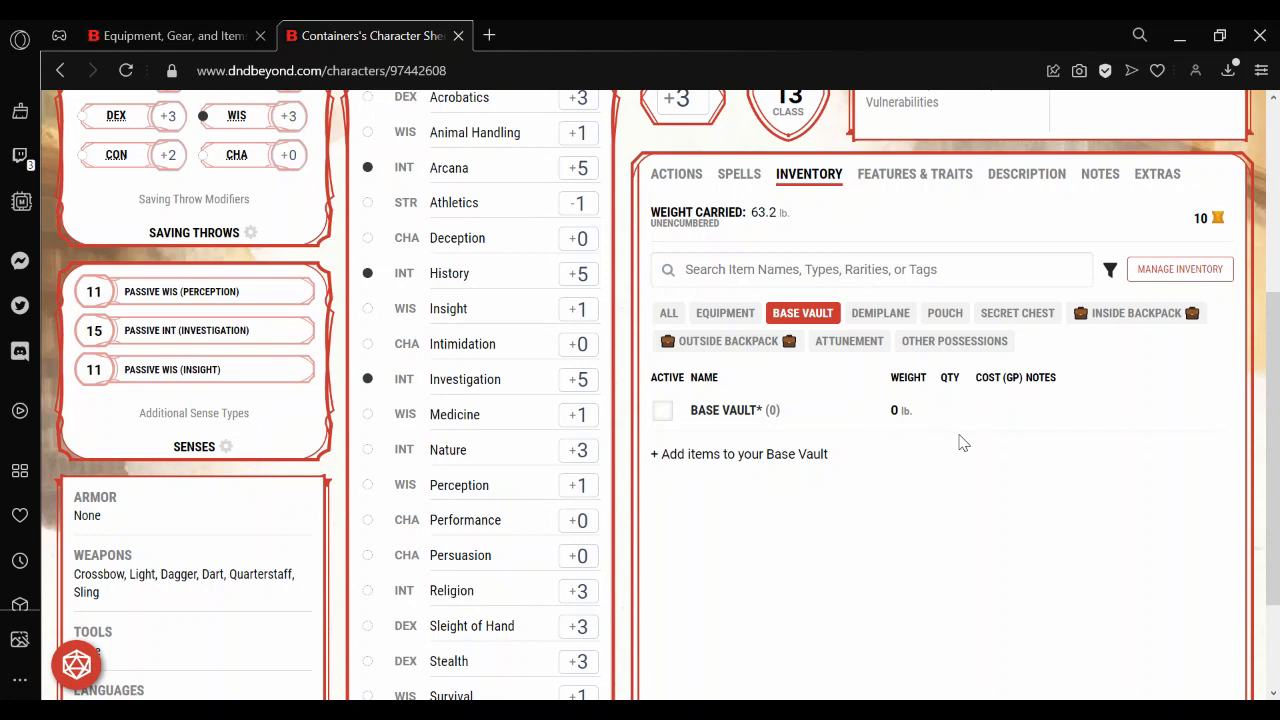
Show only the Pouch container in the inventory and open its customization options.
left_click(945, 315)
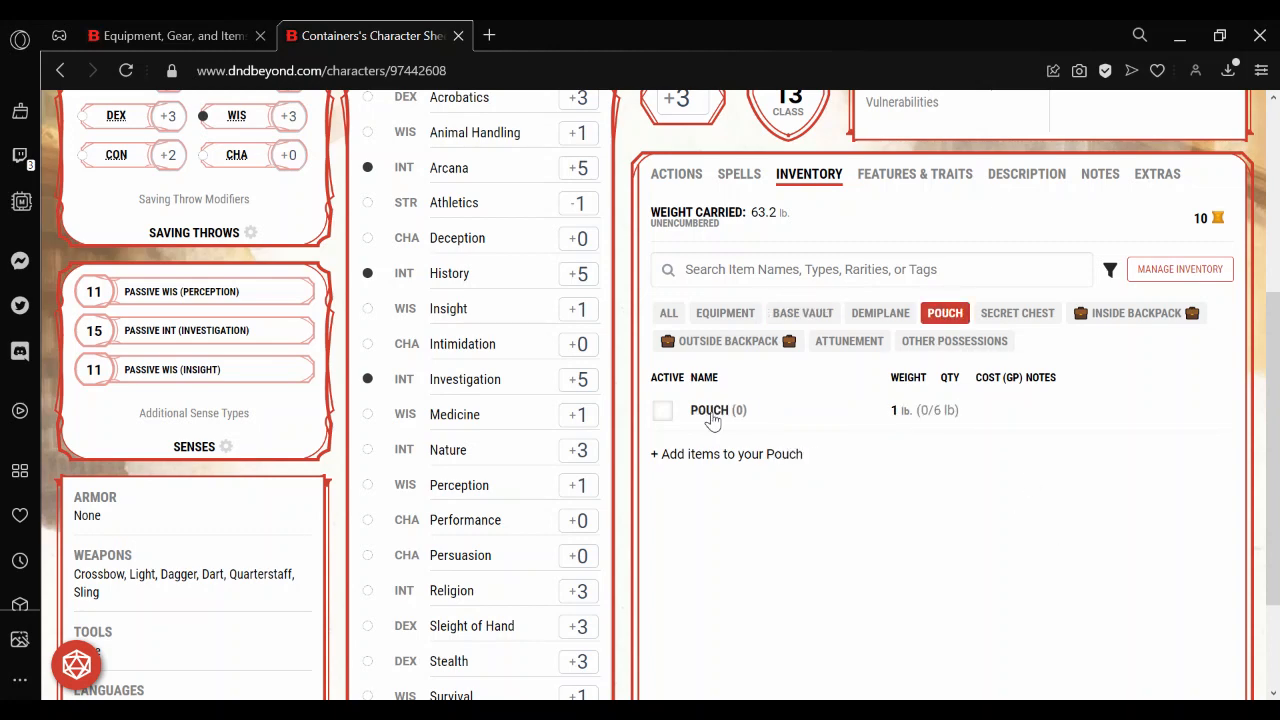
left_click(711, 420)
left_click_drag(1267, 440, 1262, 332)
left_click(1120, 256)
Name the Pouch "COIN POUCH" with a money bag emoji before and after the text.
left_click(1022, 335)
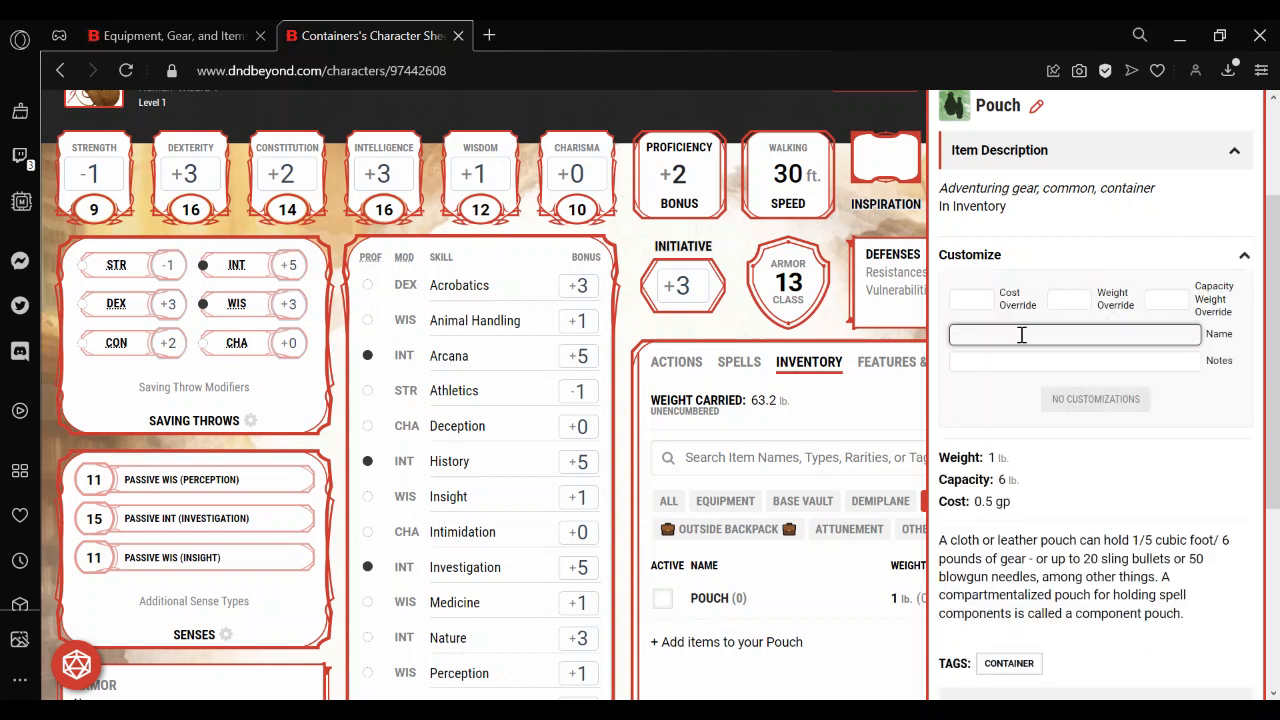
key("super+period")
key("Right")
key("Right")
key("Return")
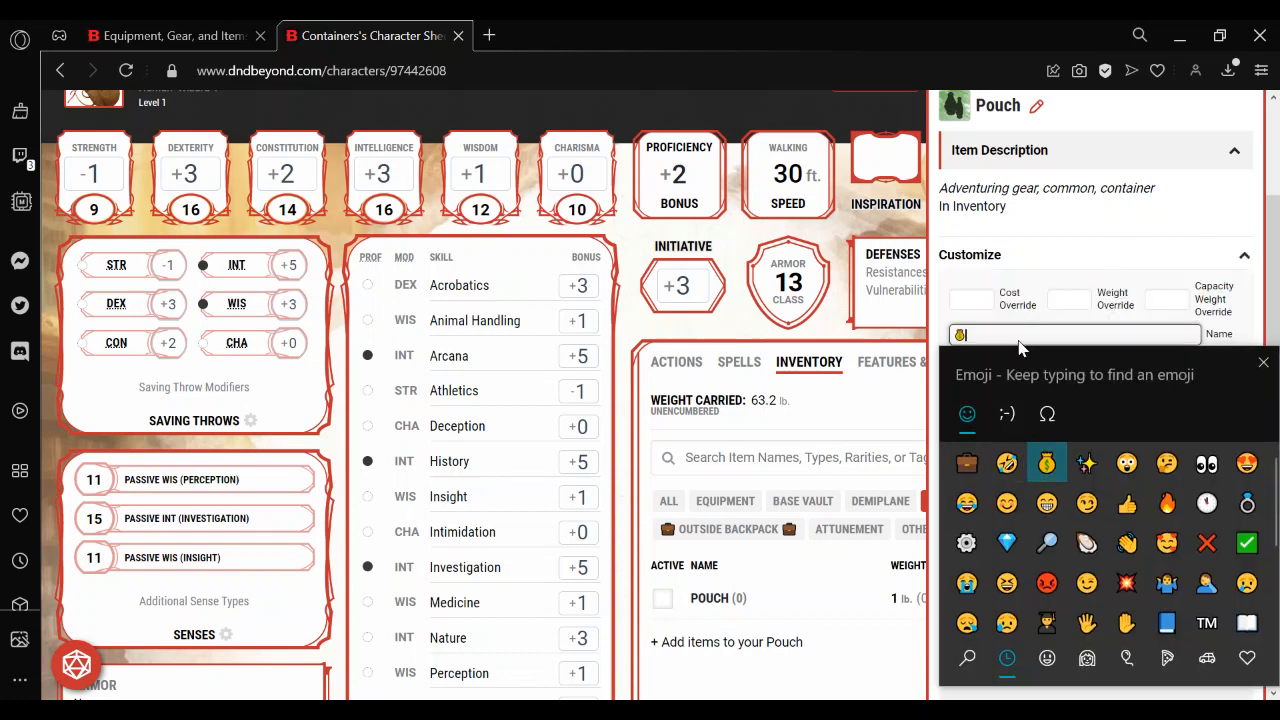
left_click(1012, 335)
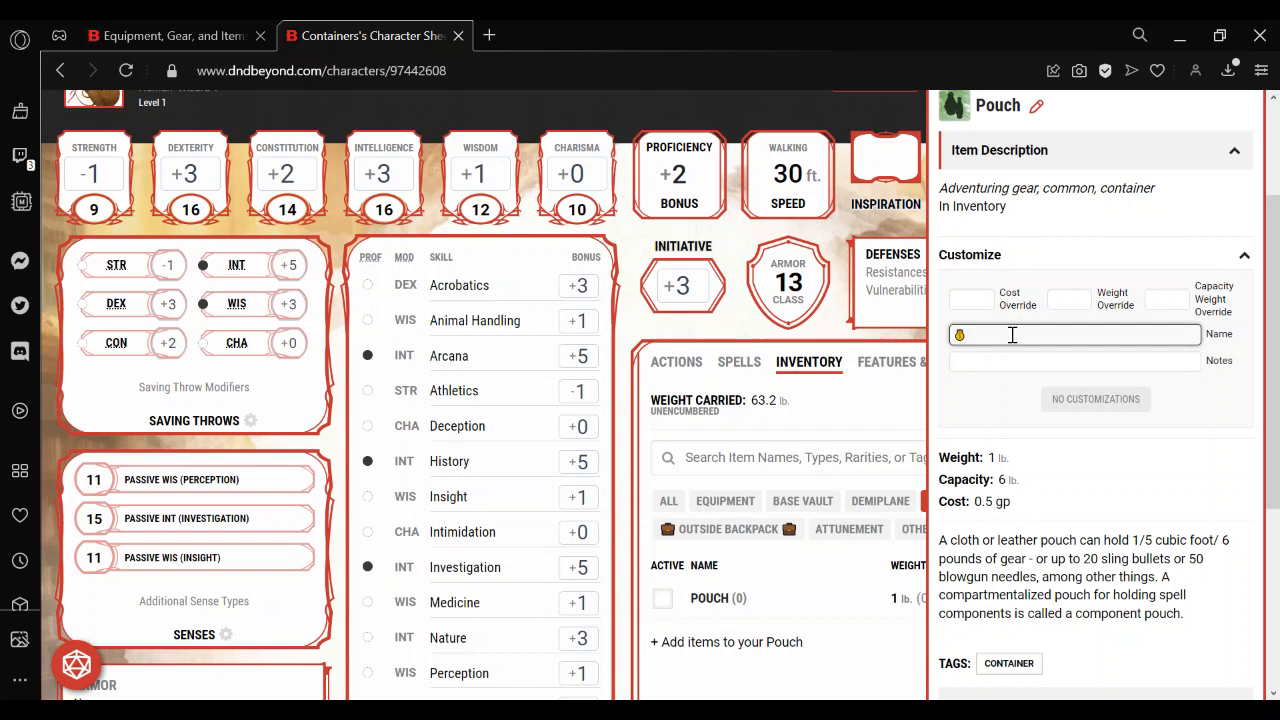
type("COIN POUCH")
key("super+period")
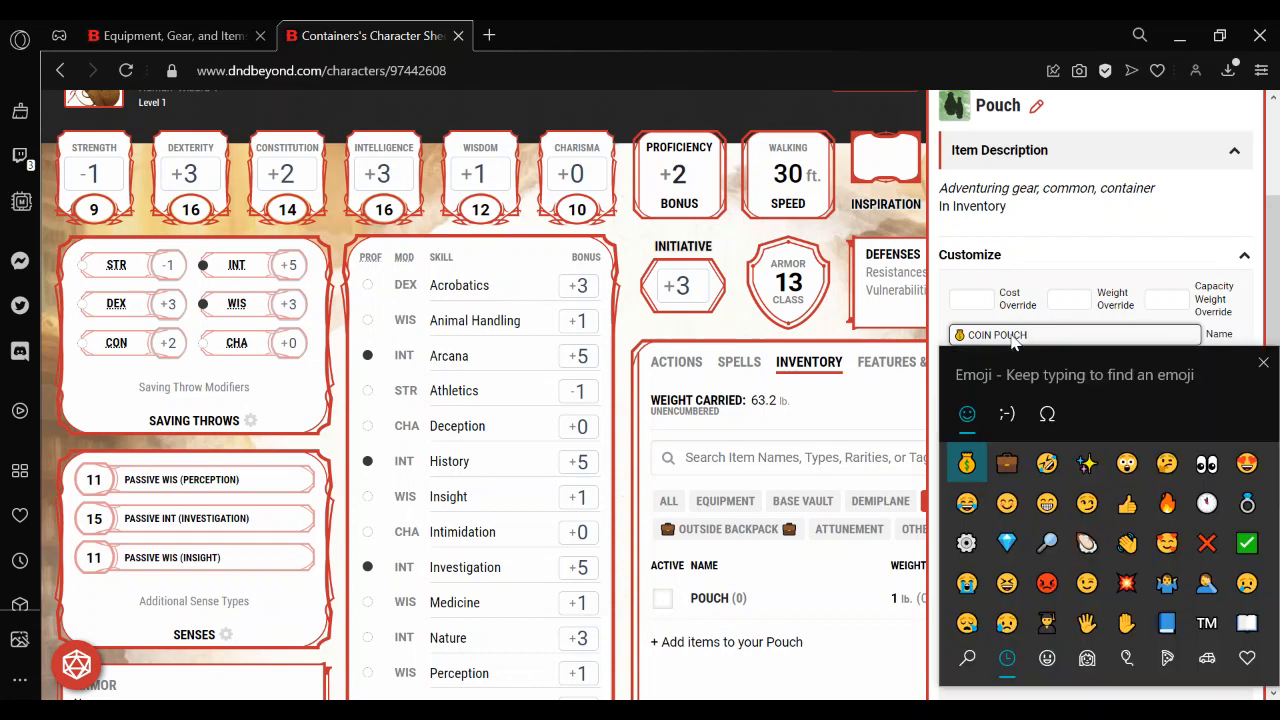
left_click(966, 463)
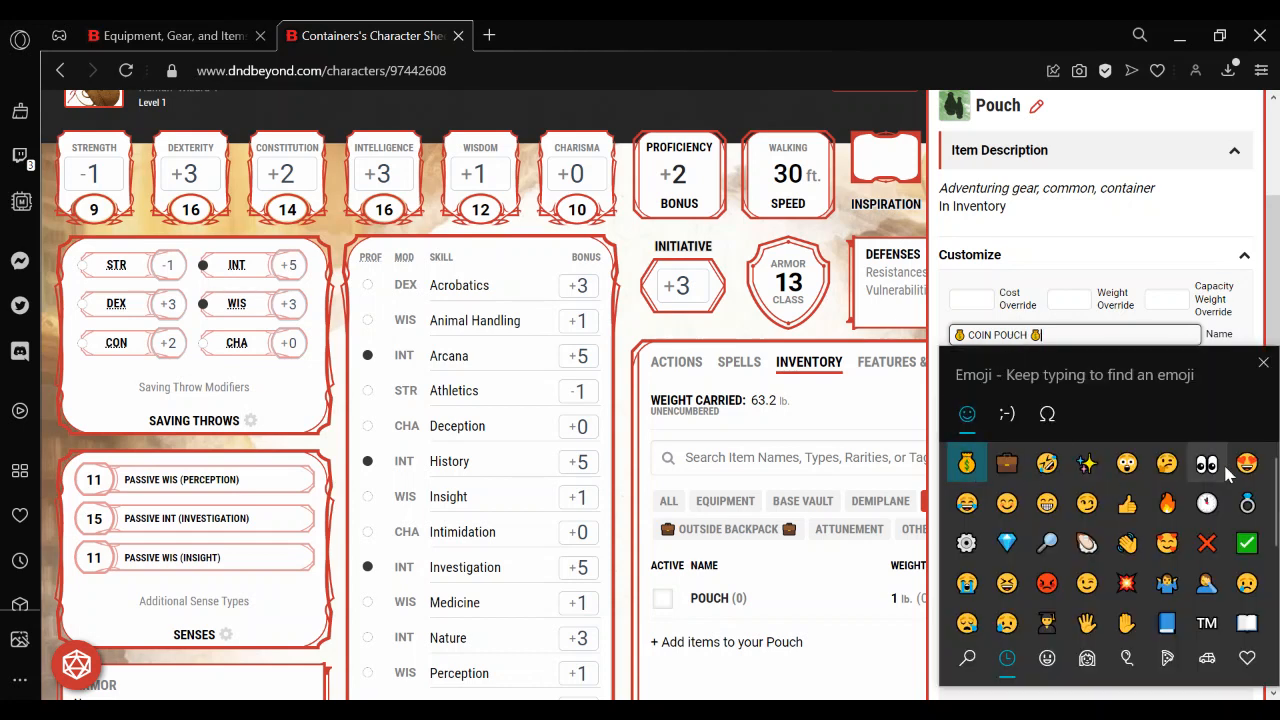
left_click(1263, 362)
Add the note "Coin pouch, attached to belt" to the Coin Pouch and close its details.
left_click(1040, 364)
type("Co")
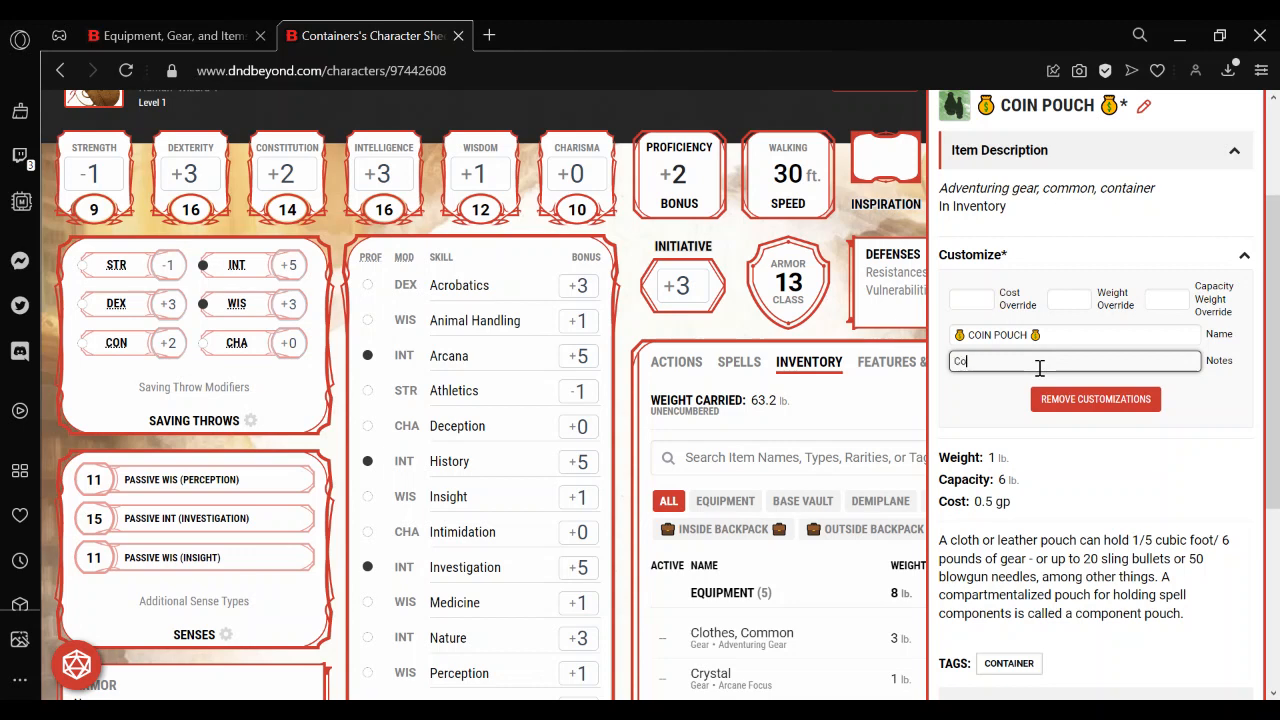
type("in pouch, attached to belt")
left_click(1077, 337)
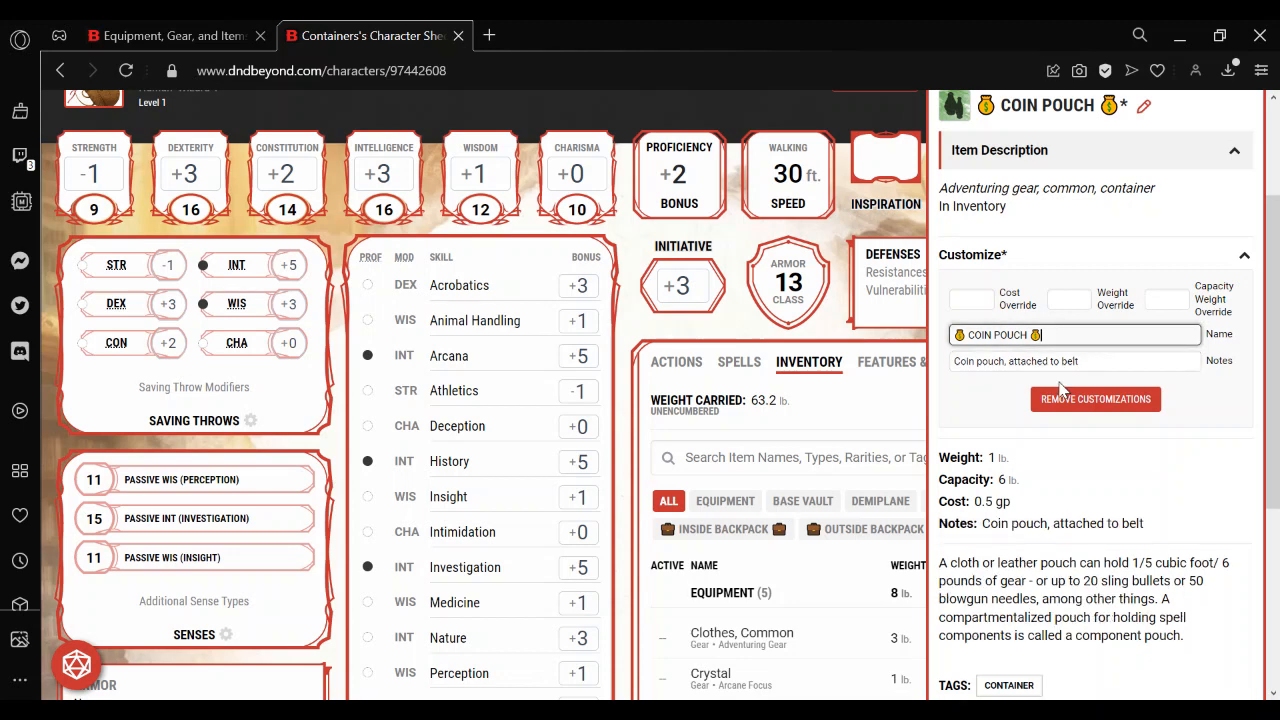
left_click(975, 404)
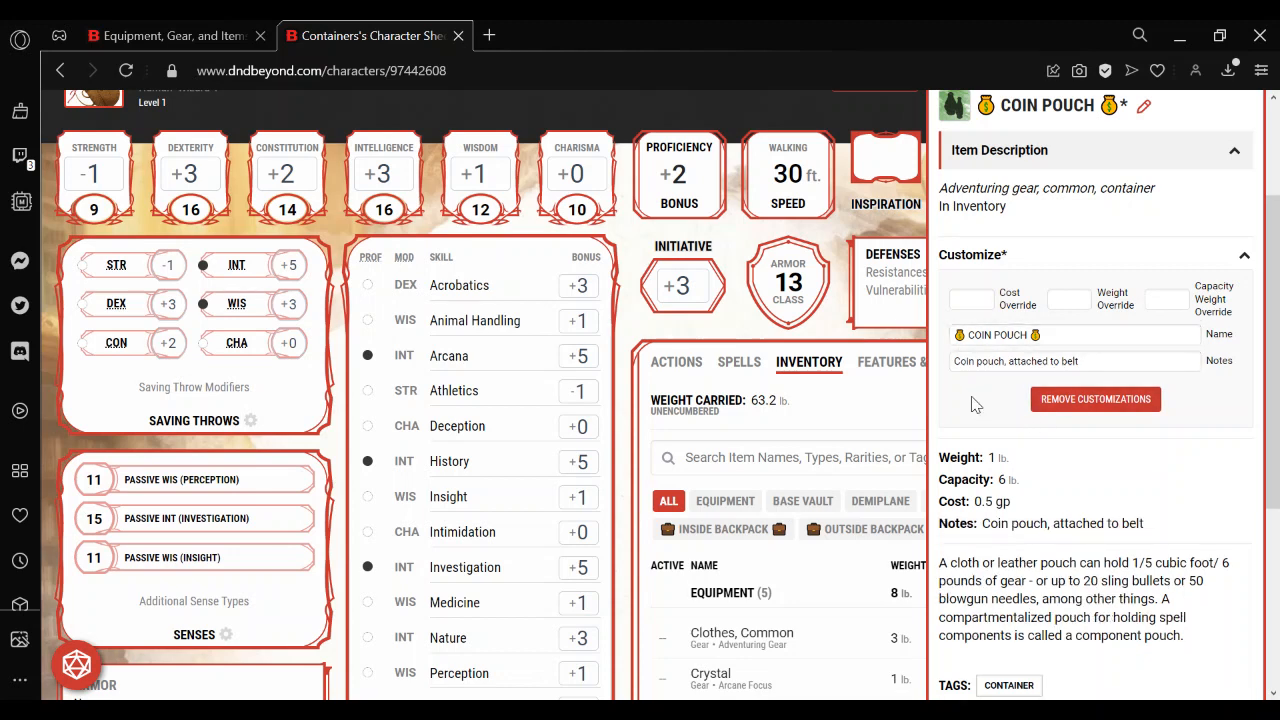
left_click(858, 400)
Turn on the coin setting "Put coins in containers" and close the settings.
left_click(1203, 406)
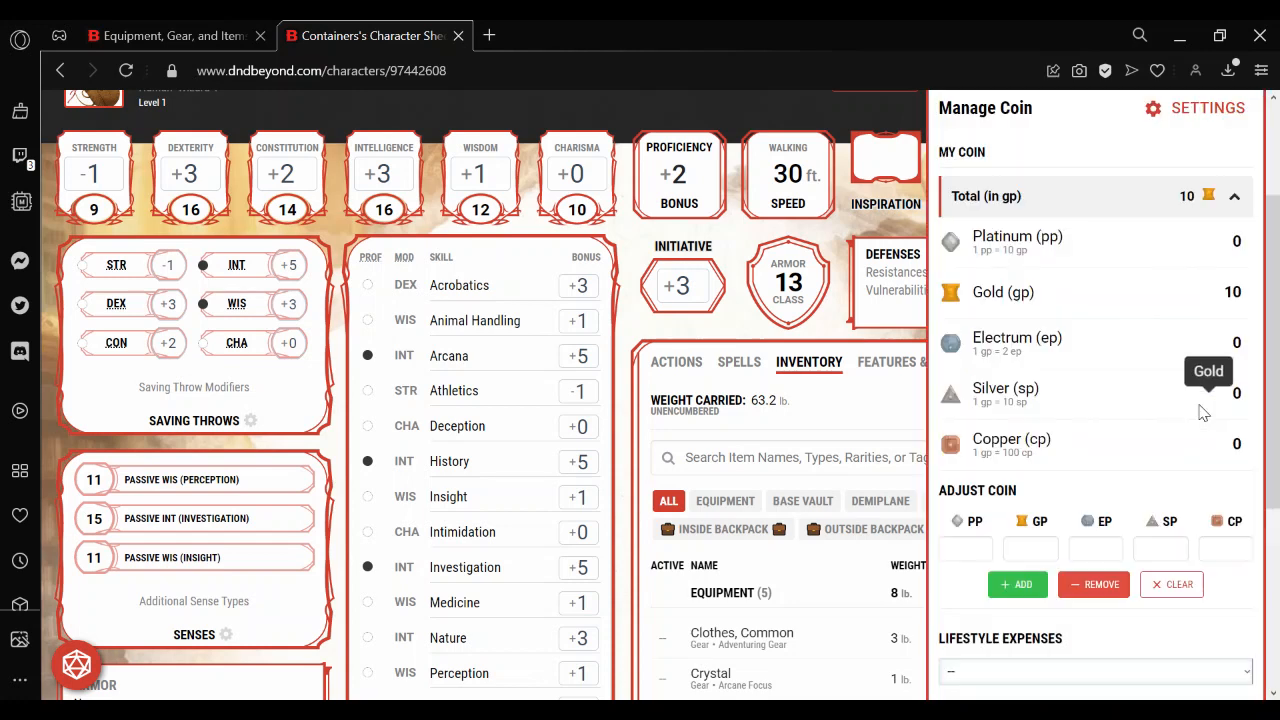
scroll(1200, 400, "up", 1)
left_click(1206, 248)
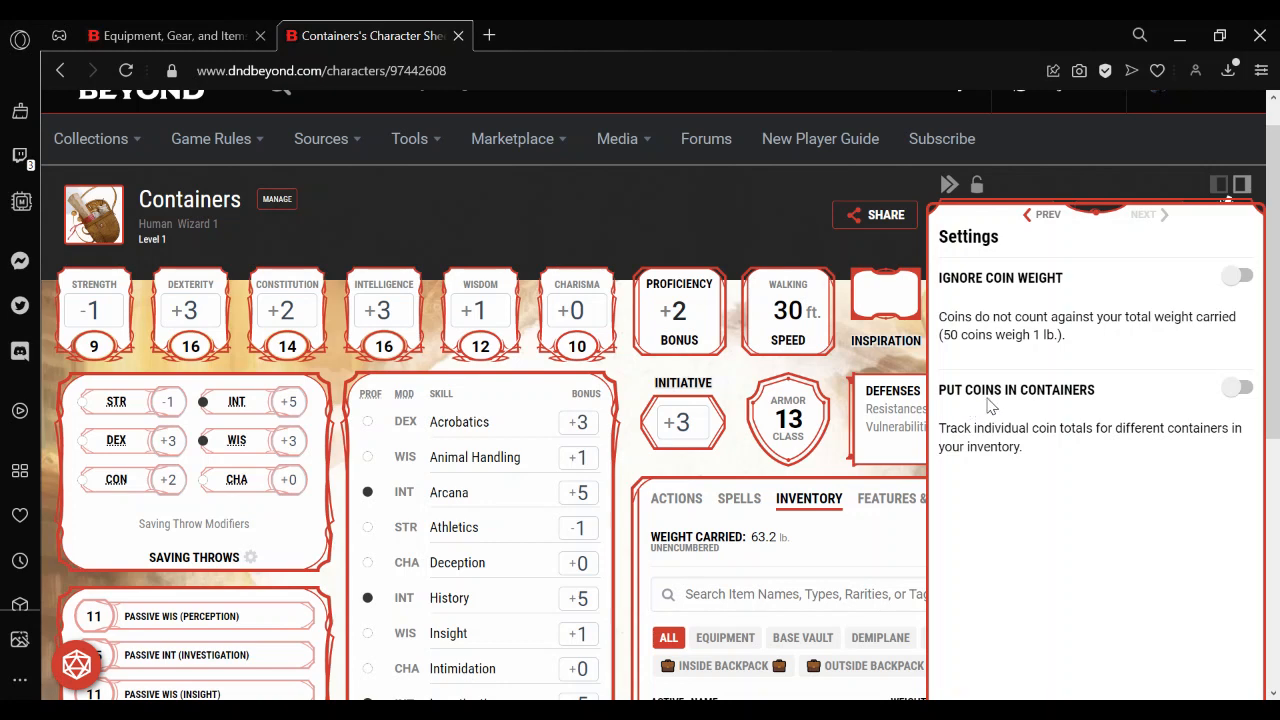
left_click(1238, 389)
left_click(868, 546)
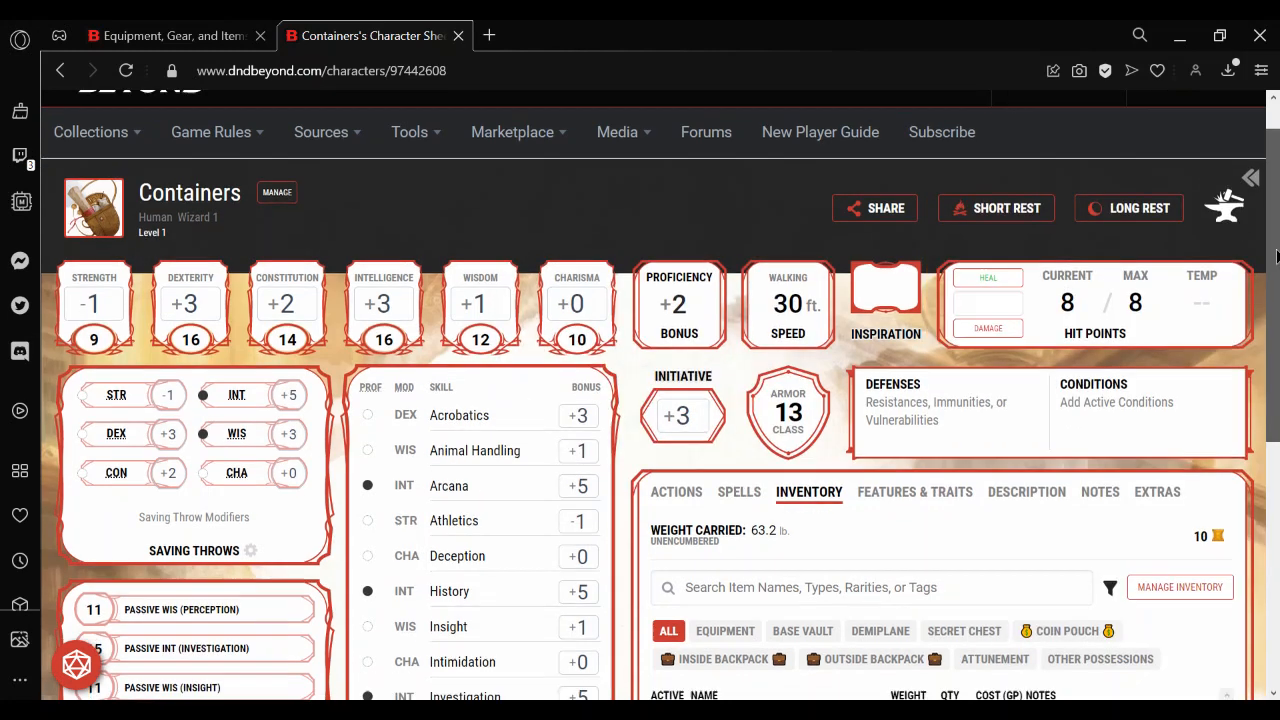
Show only the Coin Pouch in the inventory and remove 10 gp from the coins held in Equipment.
scroll(1100, 400, "down", 3)
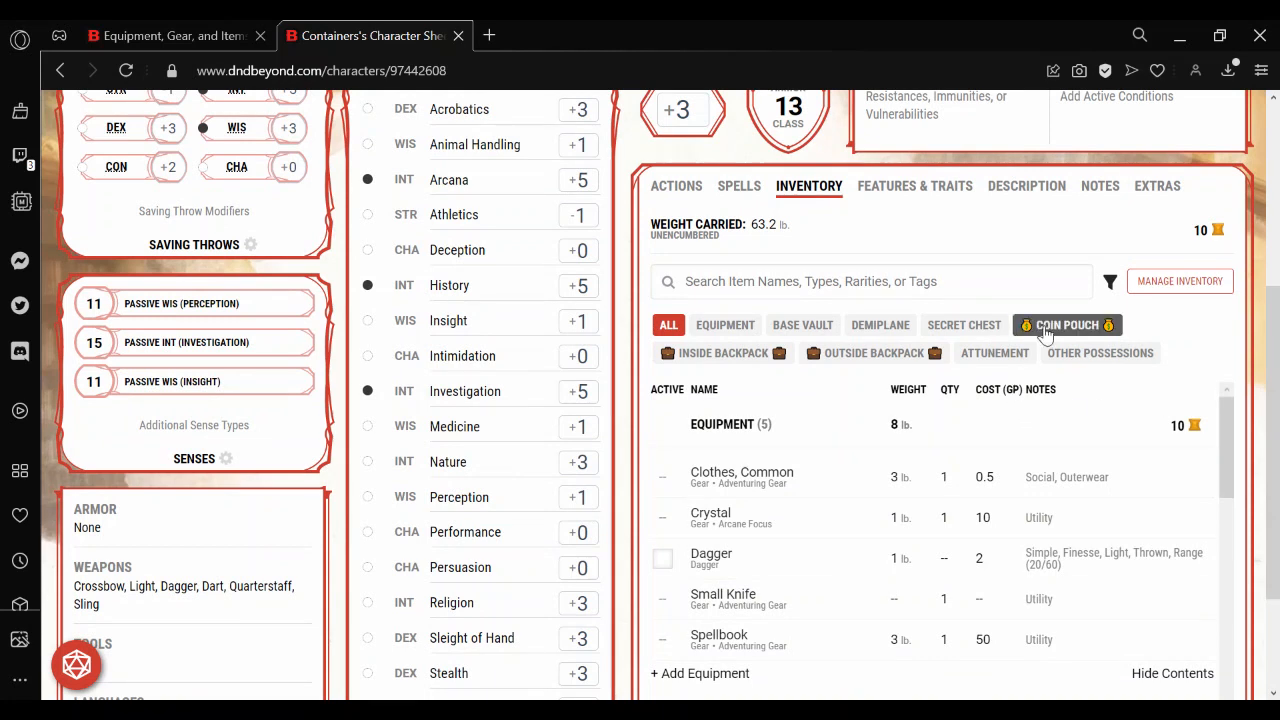
left_click(1045, 330)
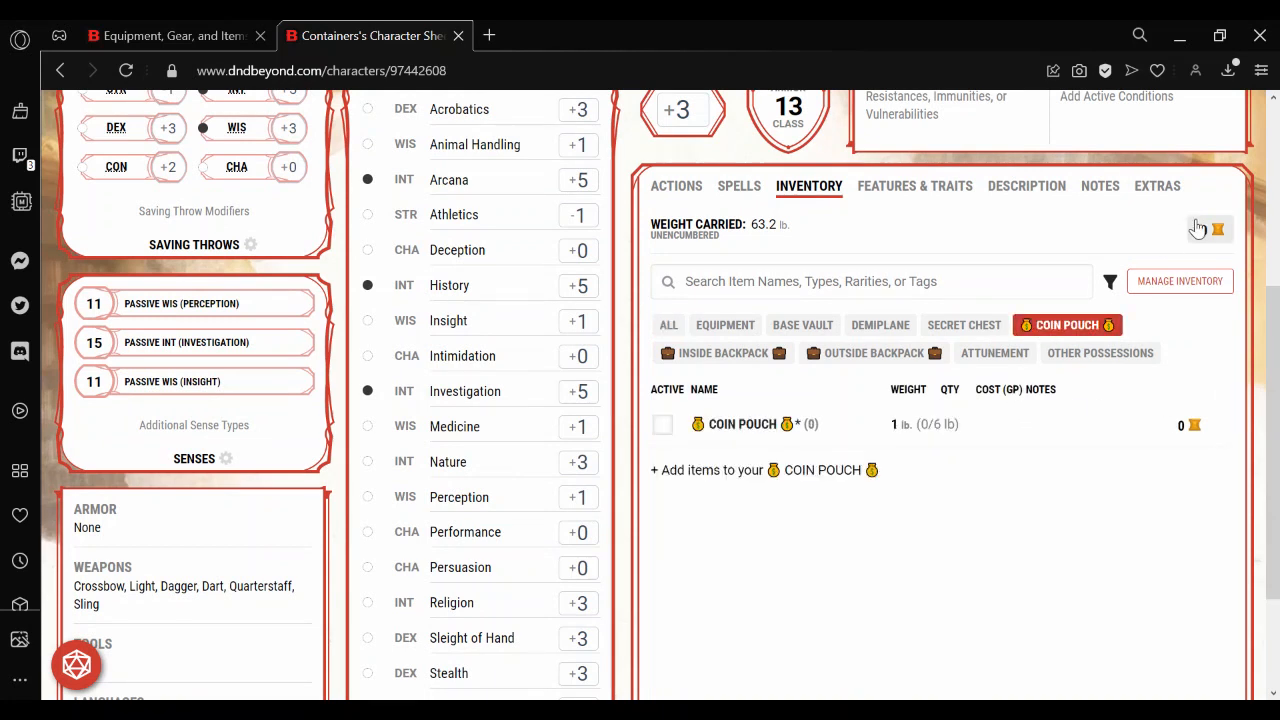
left_click(1210, 230)
left_click(1020, 374)
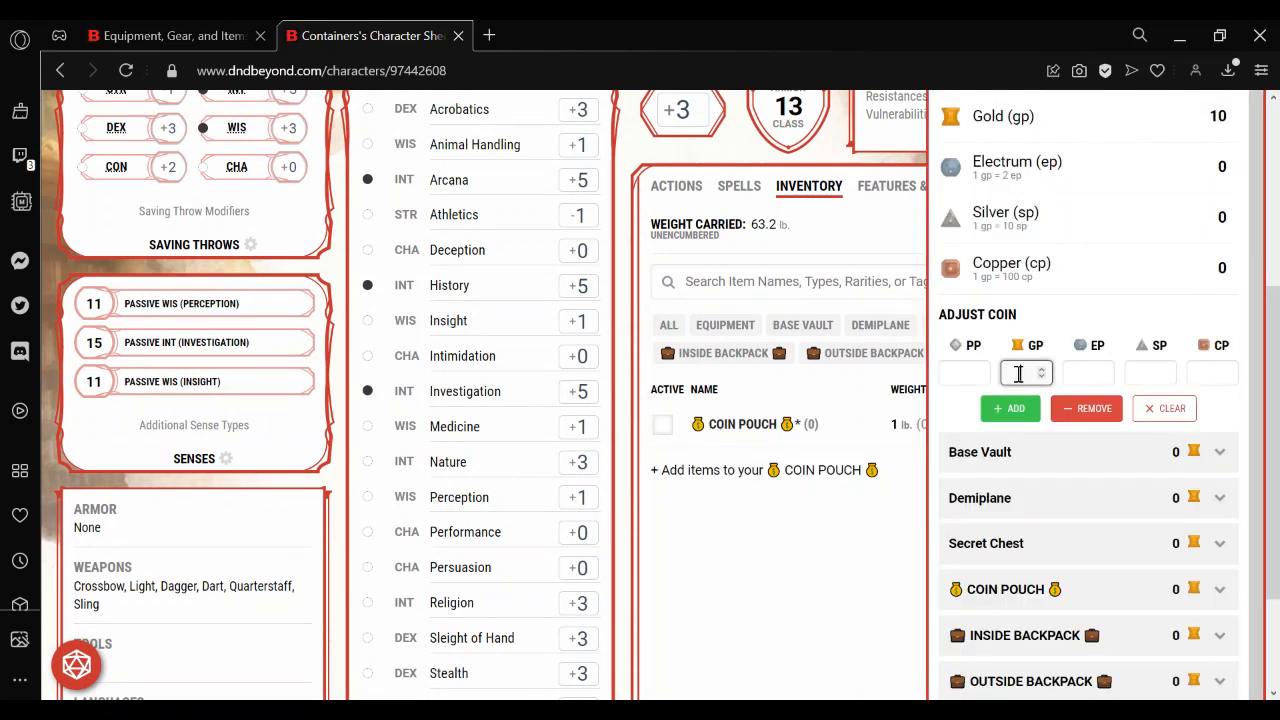
type("10")
left_click(1084, 410)
Add 10 gp to the Coin Pouch's own coins and close its details.
left_click(745, 425)
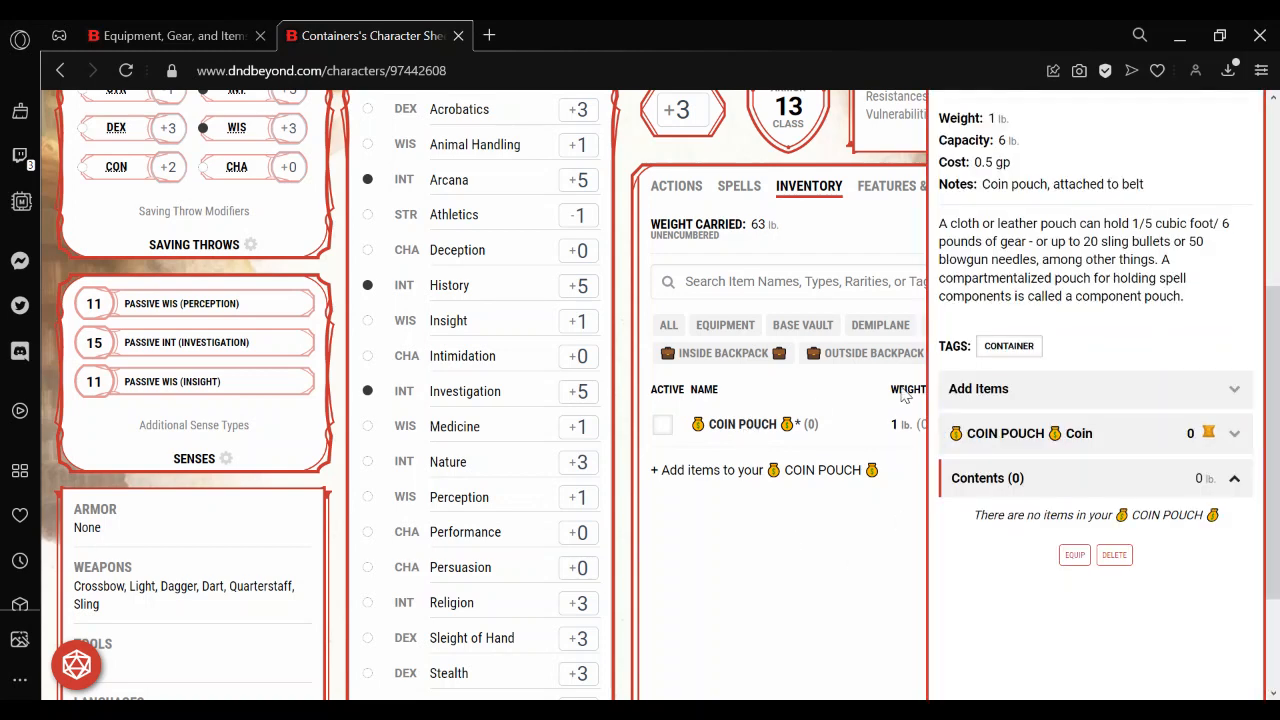
left_click(1060, 436)
scroll(1262, 420, "down", 1)
scroll(1264, 464, "down", 1)
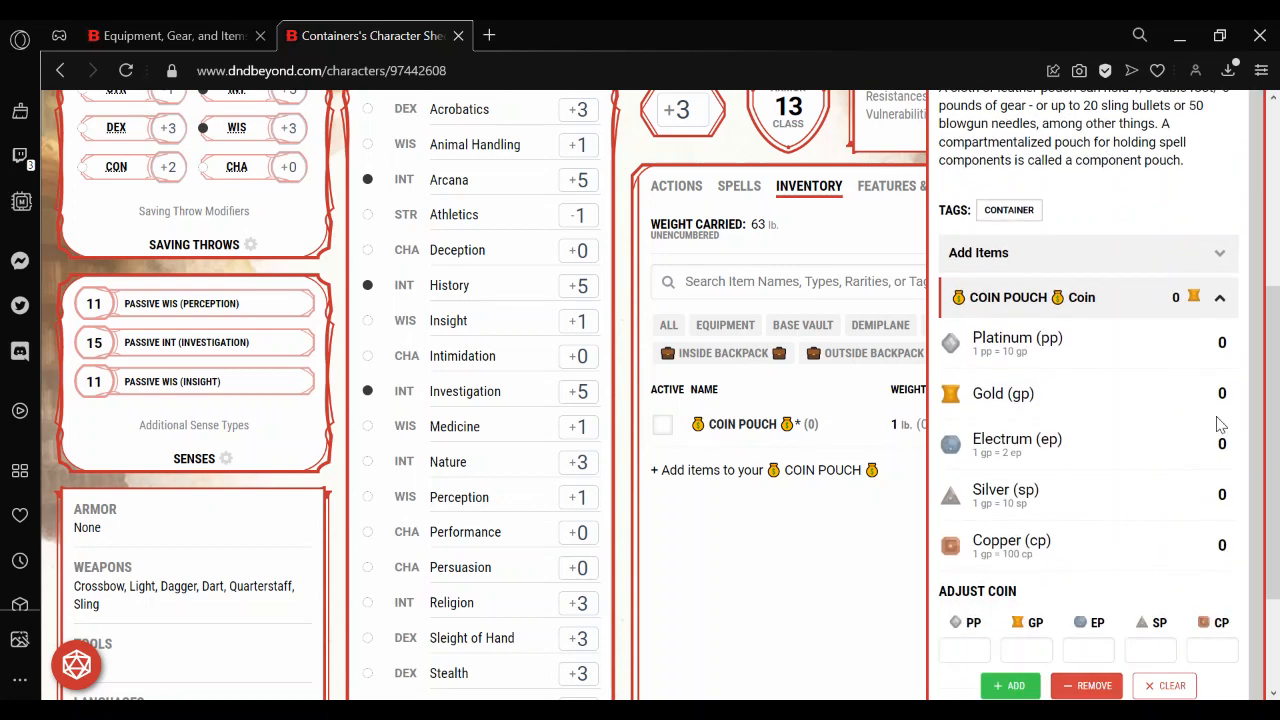
left_click(1012, 649)
type("10")
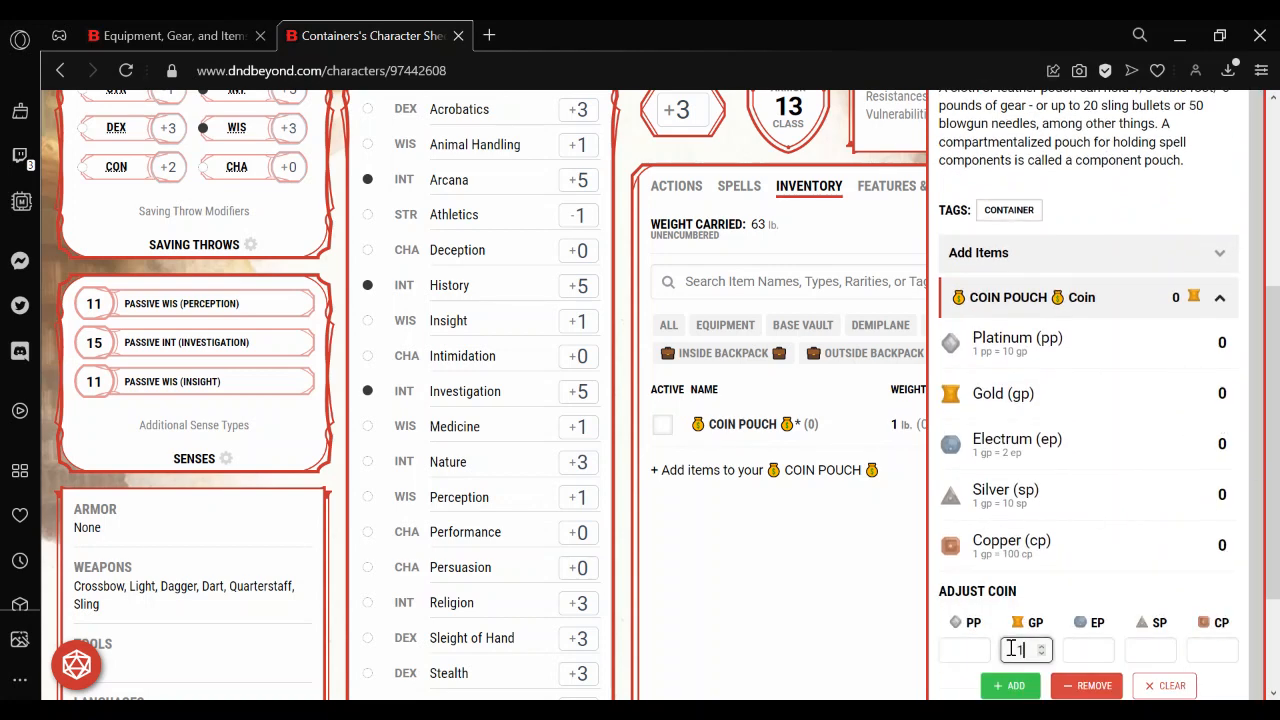
left_click(1010, 686)
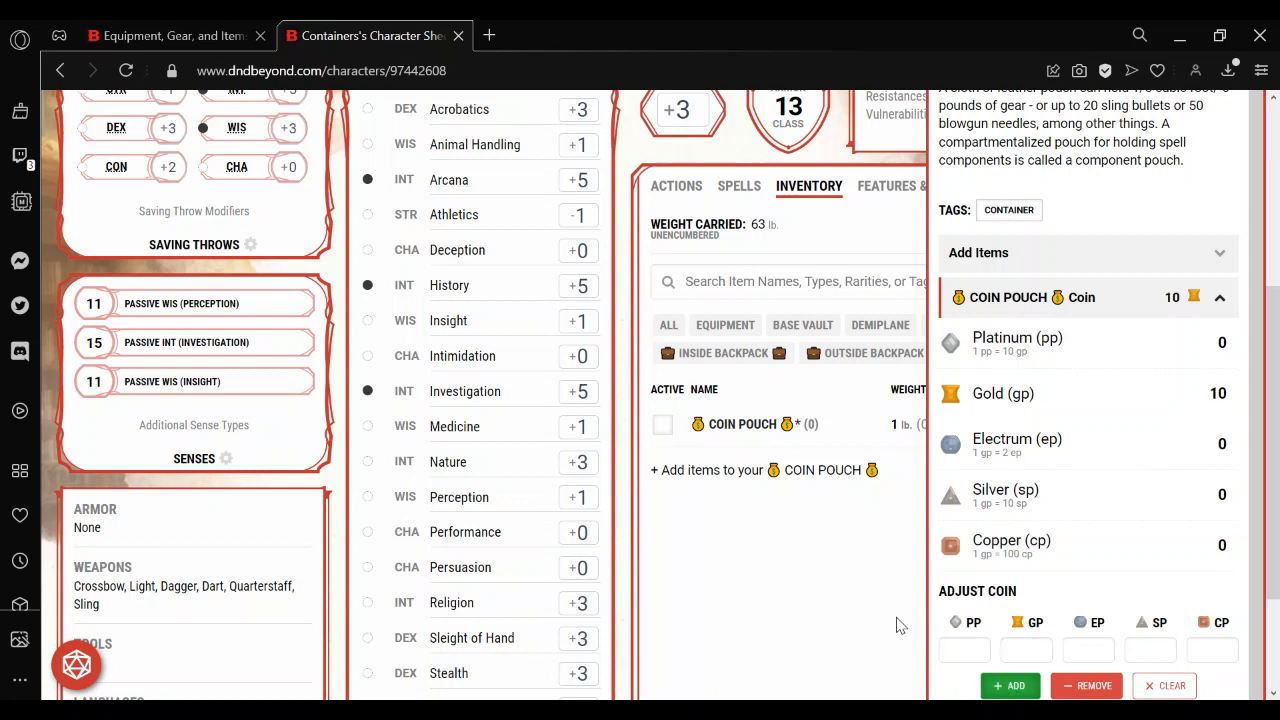
left_click(843, 603)
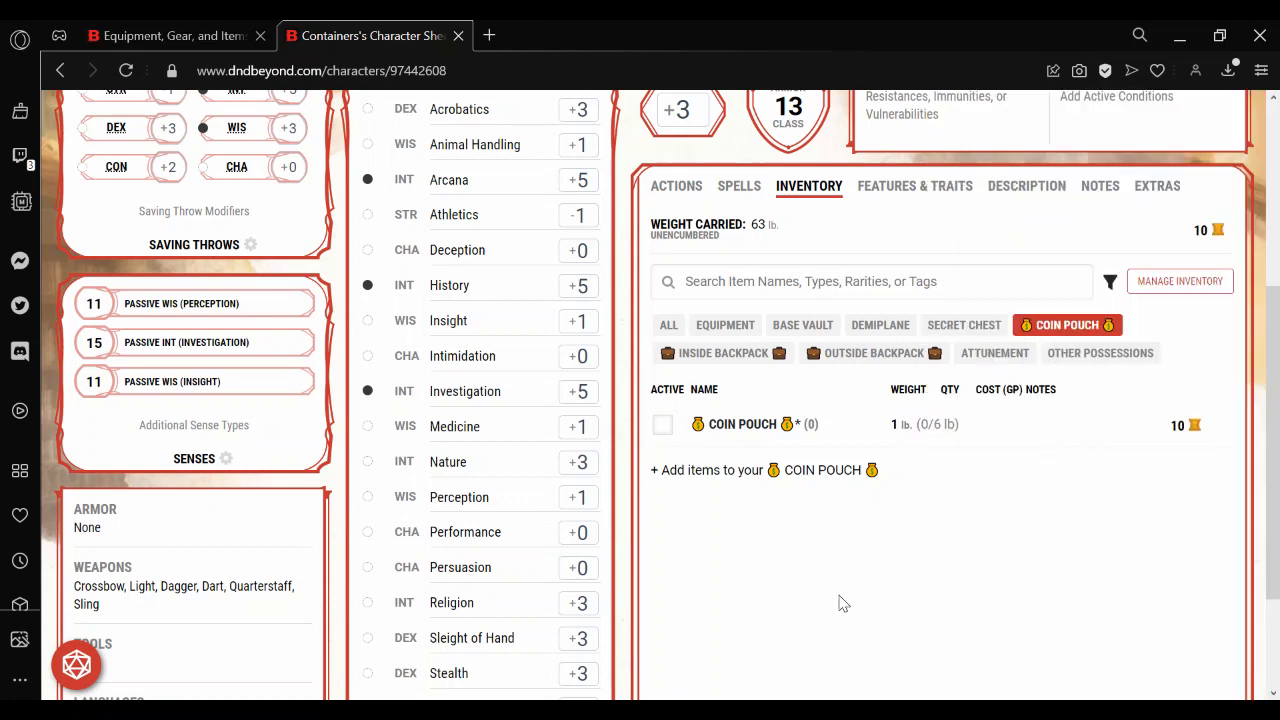
Equip the Coin Pouch and review the coin amounts held in each container.
left_click(663, 425)
left_click(1203, 230)
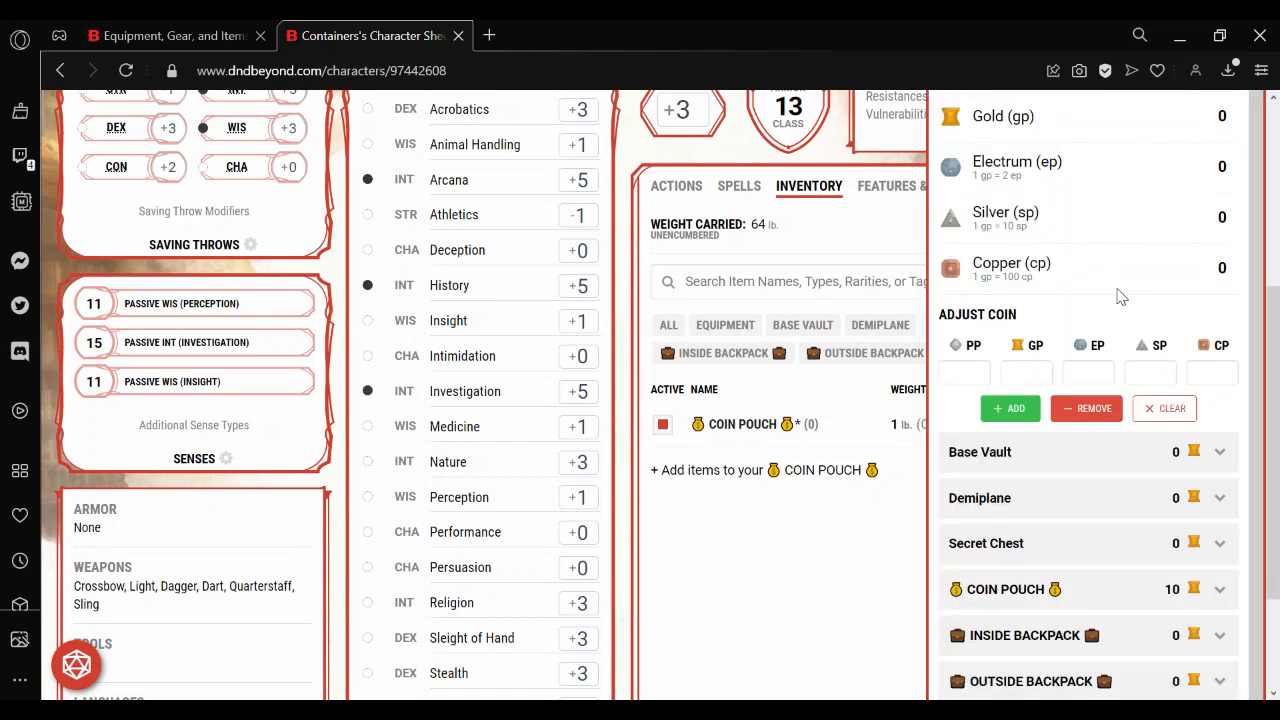
left_click(816, 545)
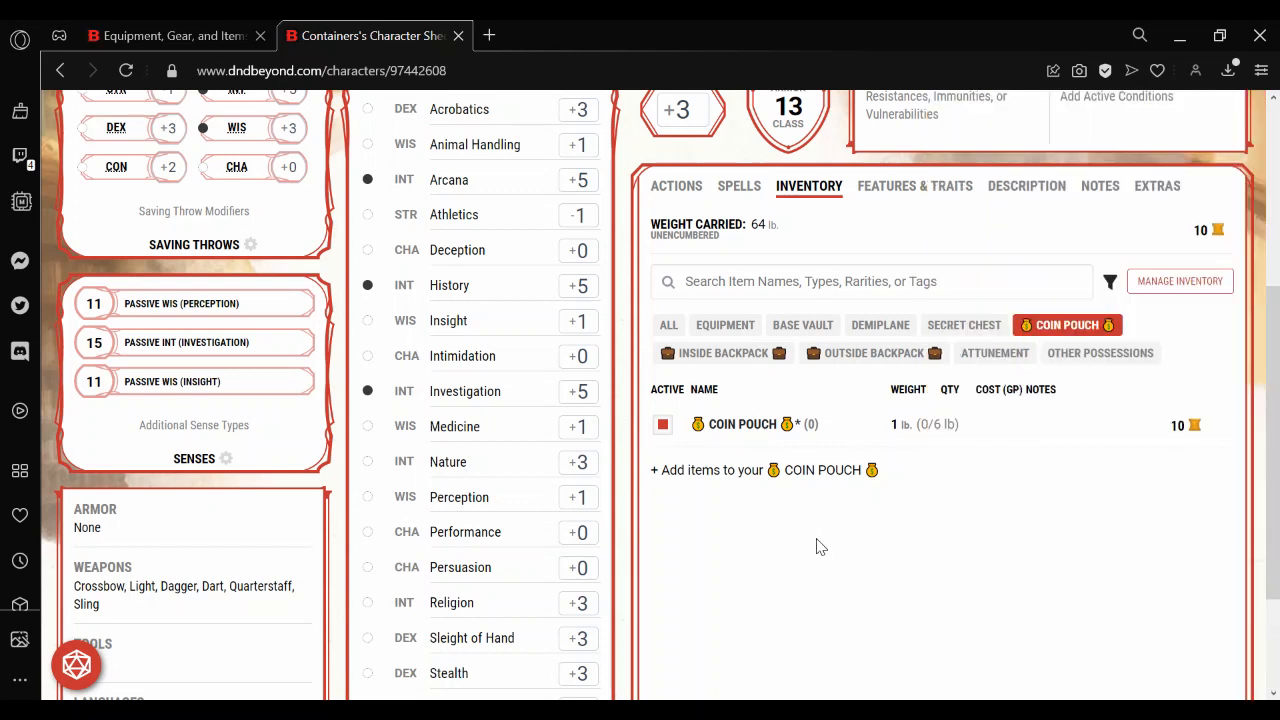
Set the Coin Pouch's gold to 50 gp and close its details.
left_click(741, 428)
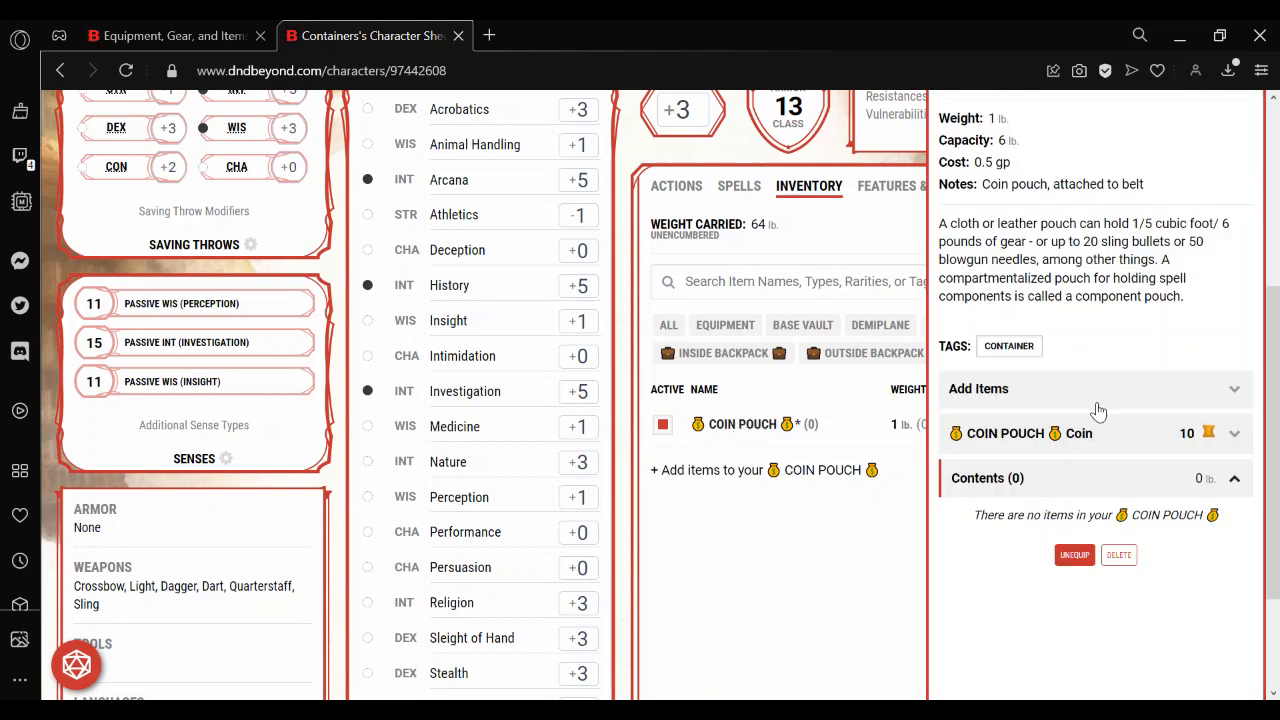
left_click(1171, 432)
left_click_drag(1275, 372, 1279, 460)
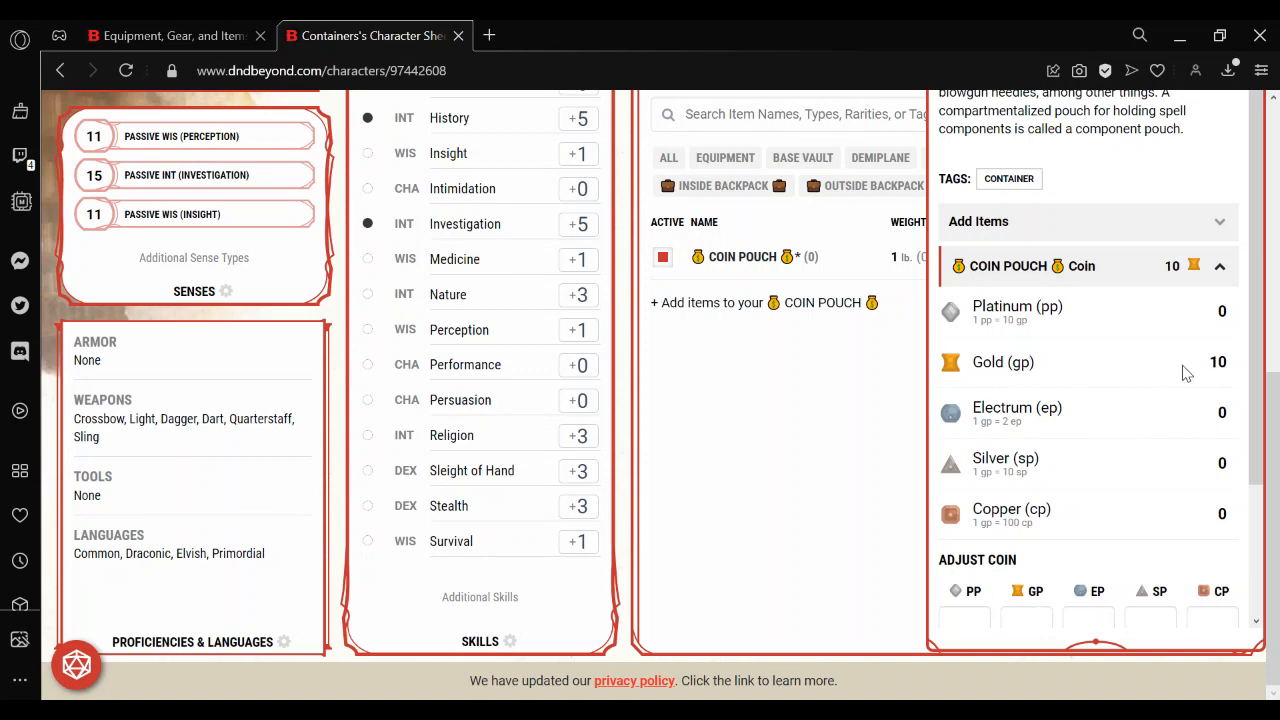
left_click(1212, 358)
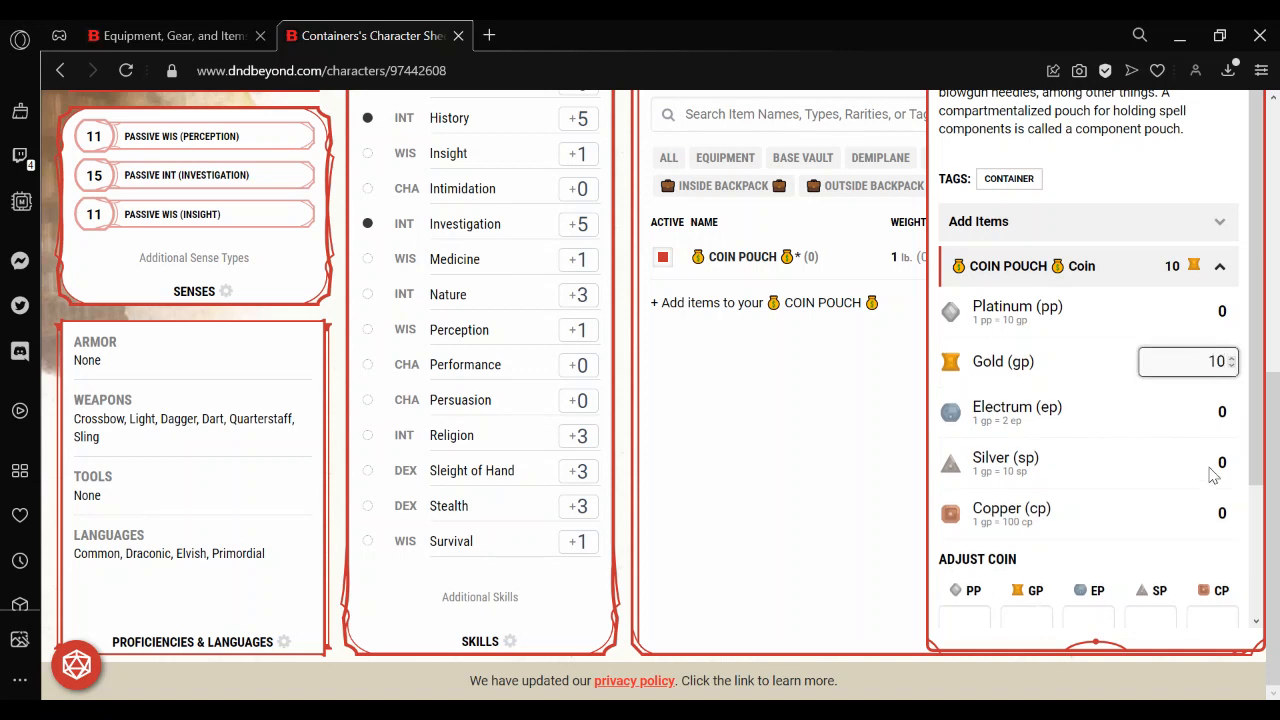
key("BackSpace")
key("BackSpace")
type("50")
key("Return")
left_click(812, 457)
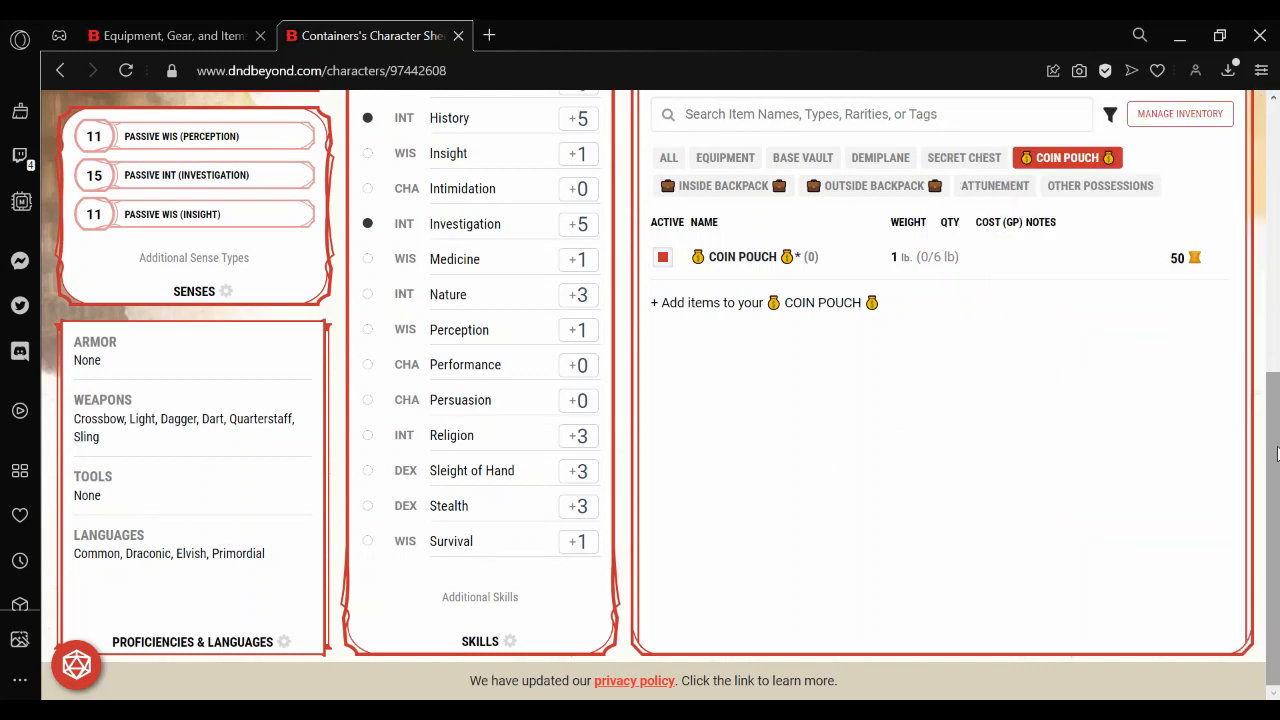
Toggle the Coin Pouch's equipped state, ending with it unequipped.
left_click_drag(1276, 445, 1276, 372)
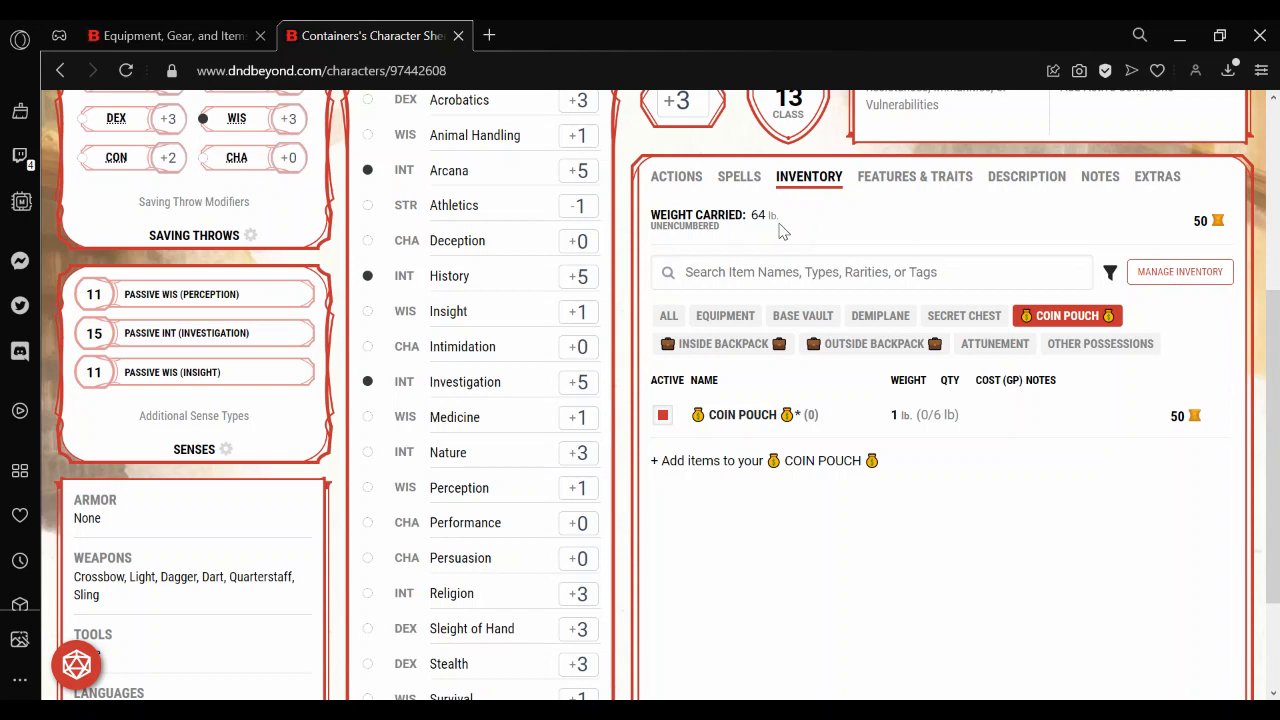
left_click(662, 416)
left_click(661, 418)
left_click(661, 418)
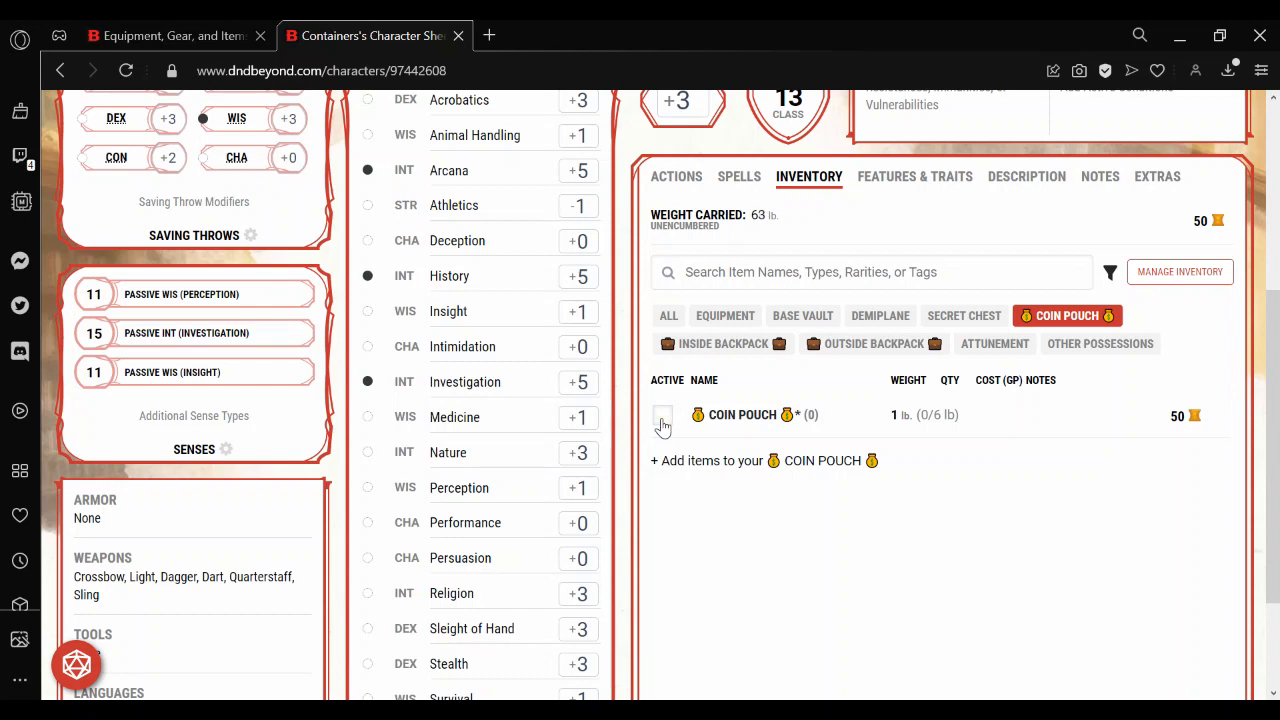
Add 50 gp to the coins held in Equipment and close coin management.
left_click(1203, 222)
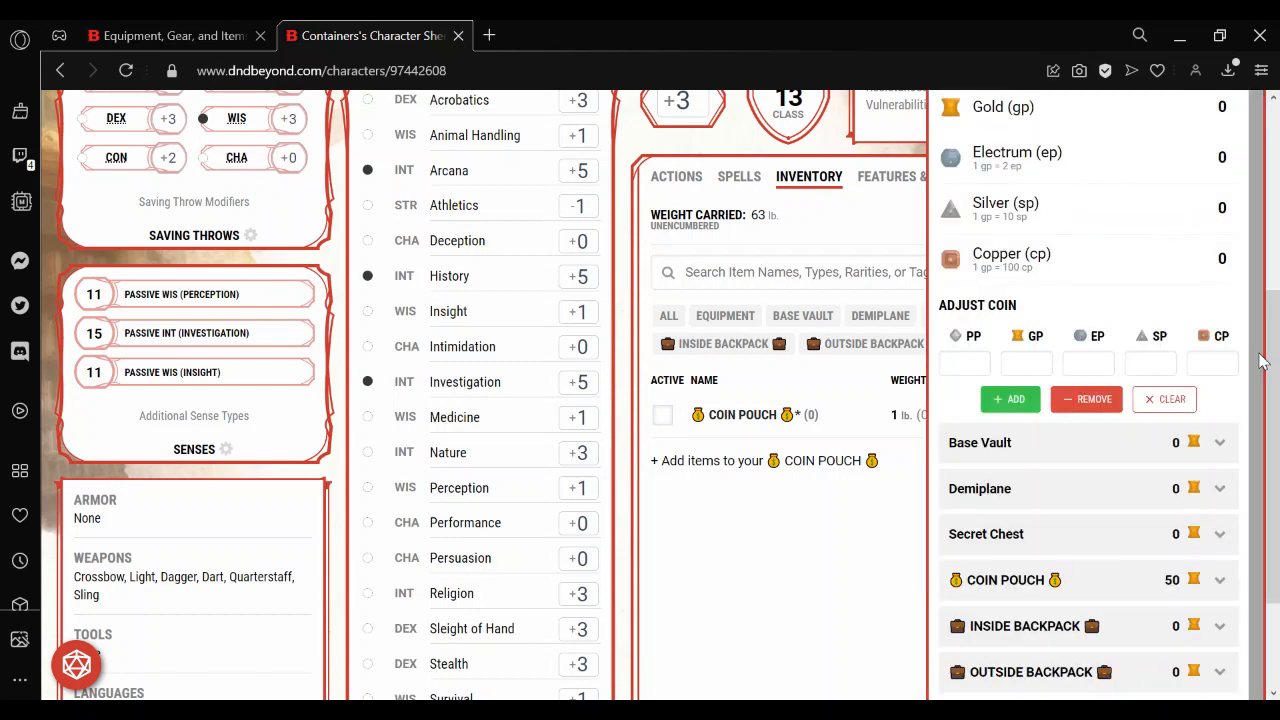
left_click(1018, 365)
type("50")
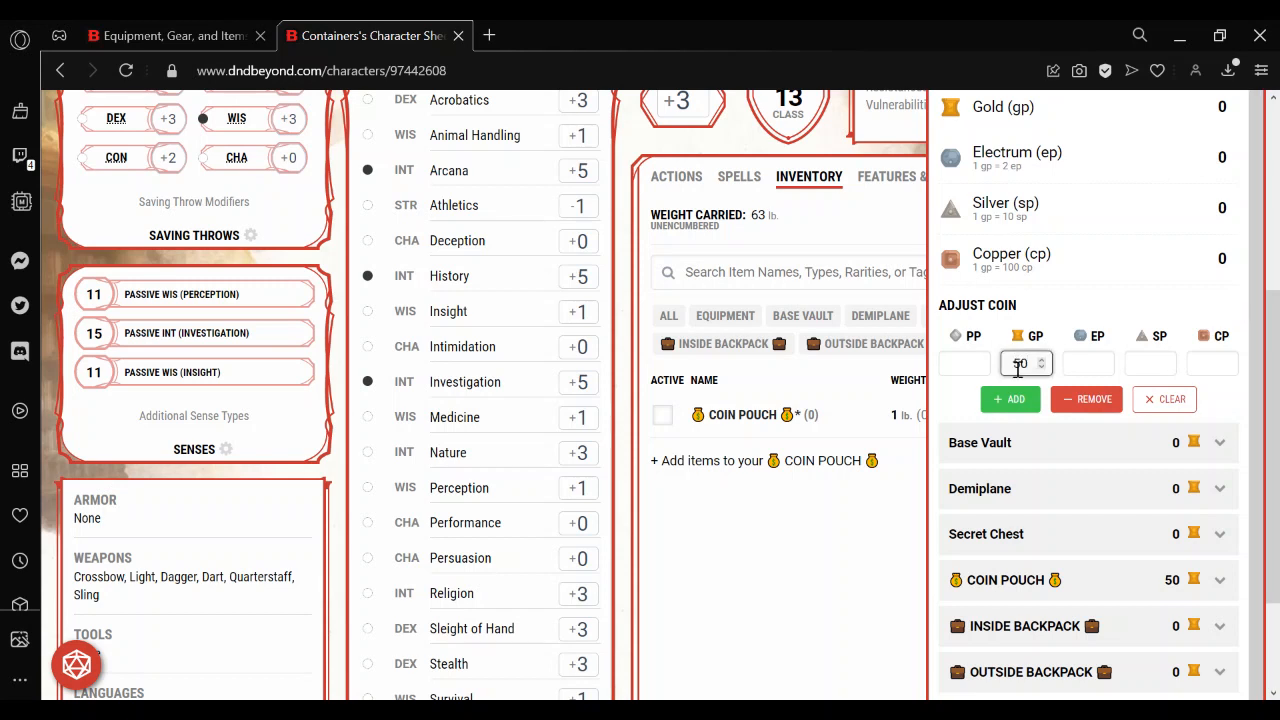
left_click(1010, 399)
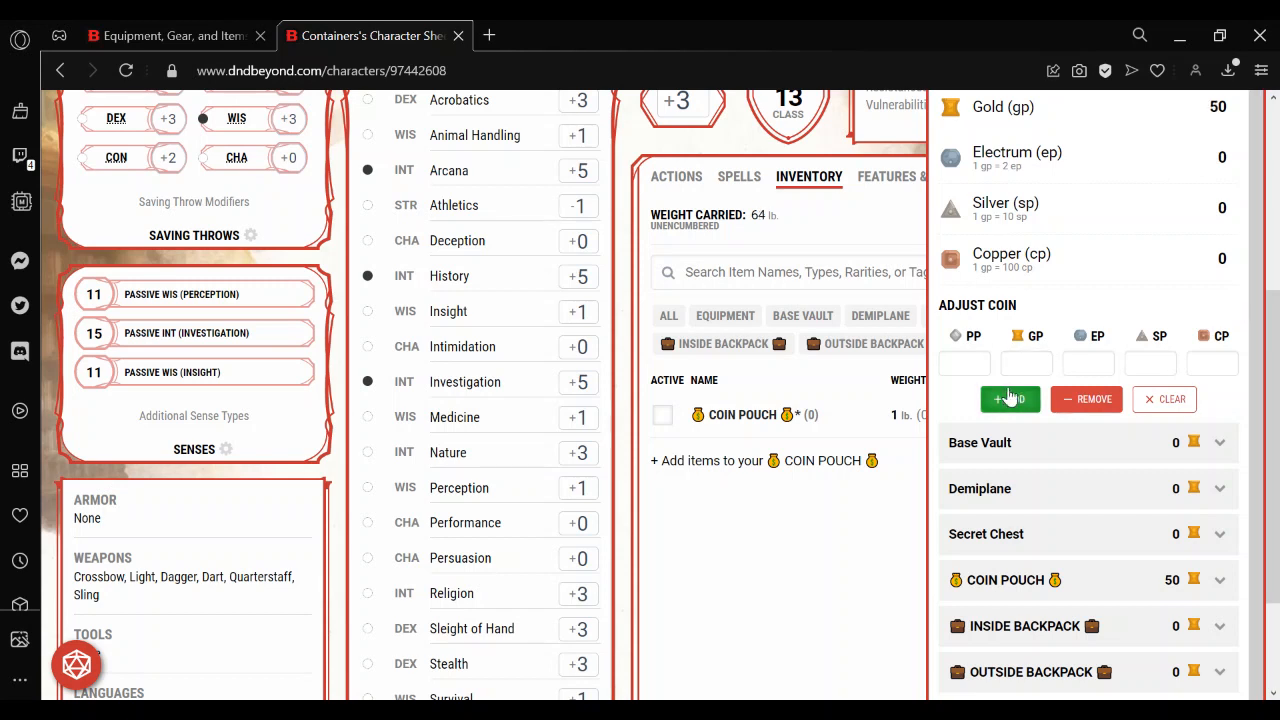
left_click(812, 565)
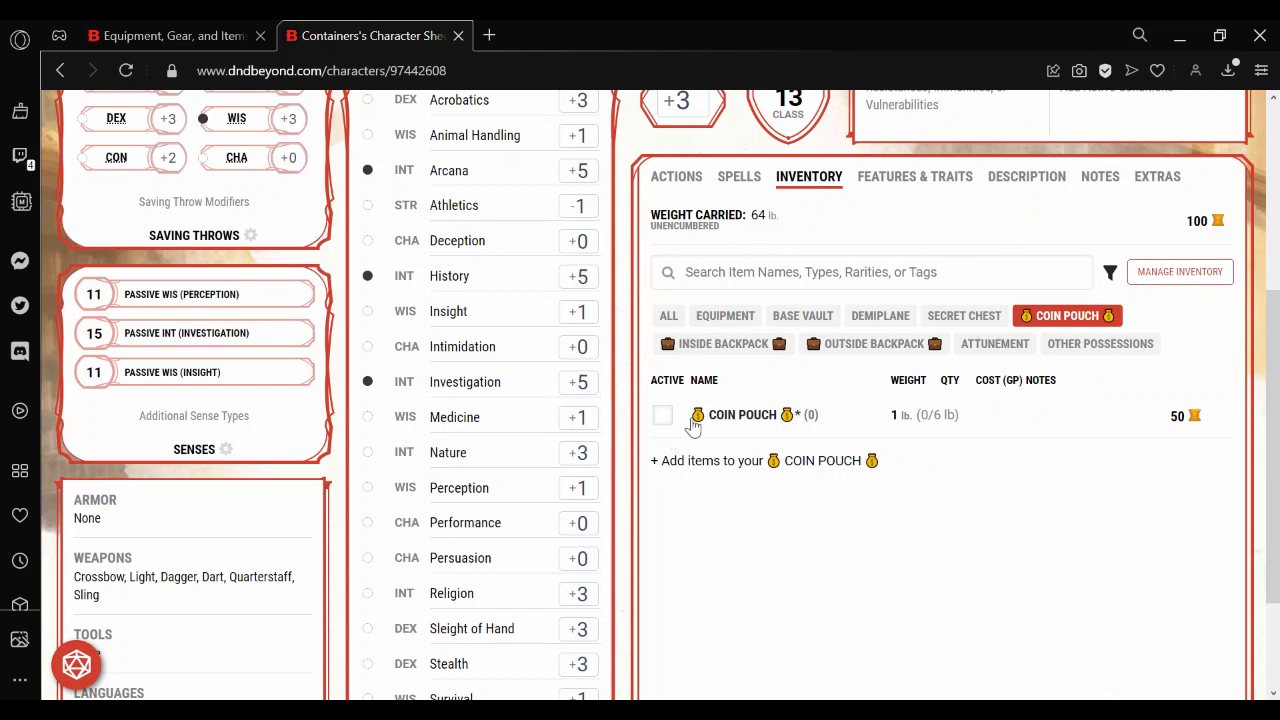
Start a custom item inside the Coin Pouch and name it COIN WEIGHT.
left_click(737, 471)
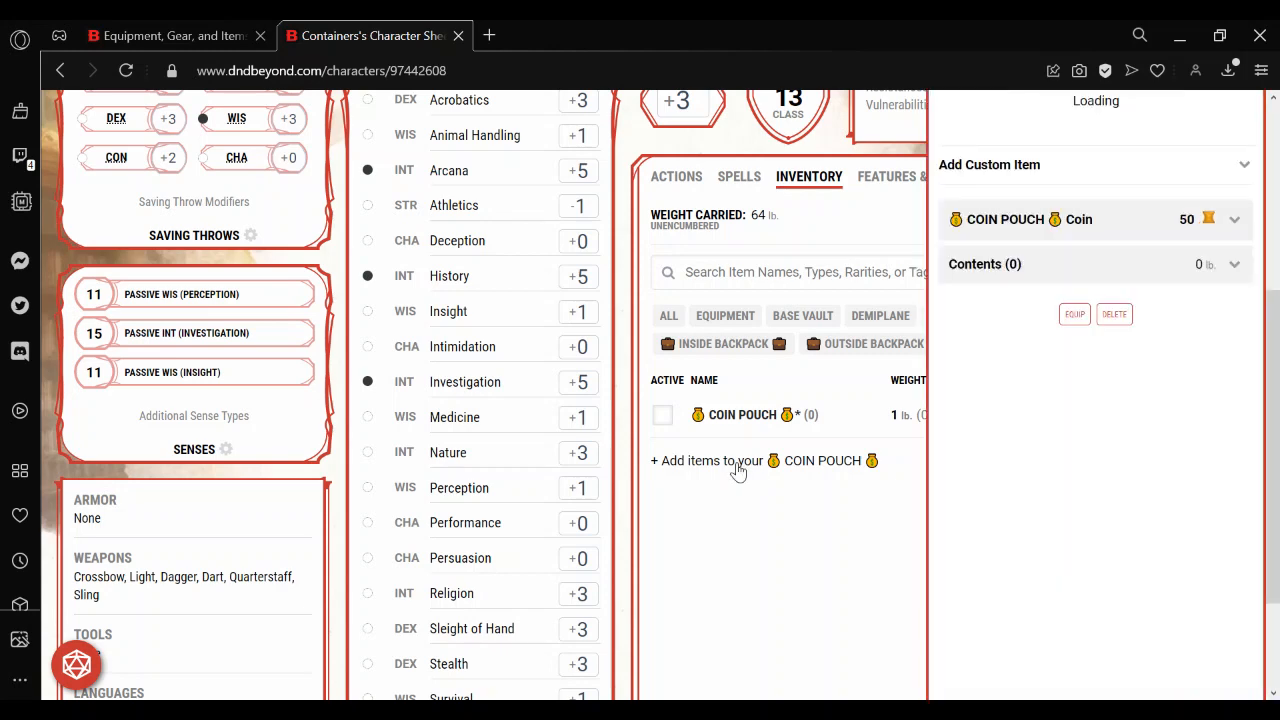
left_click_drag(1260, 434, 1265, 357)
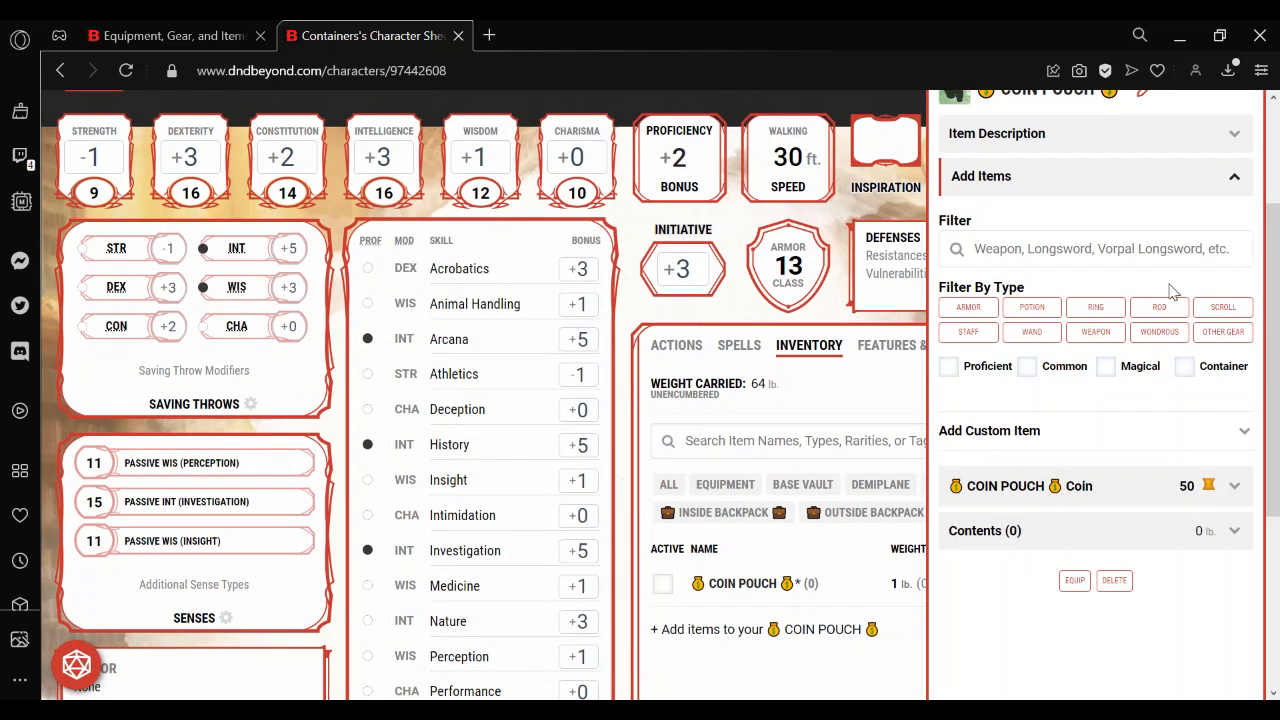
left_click(1003, 432)
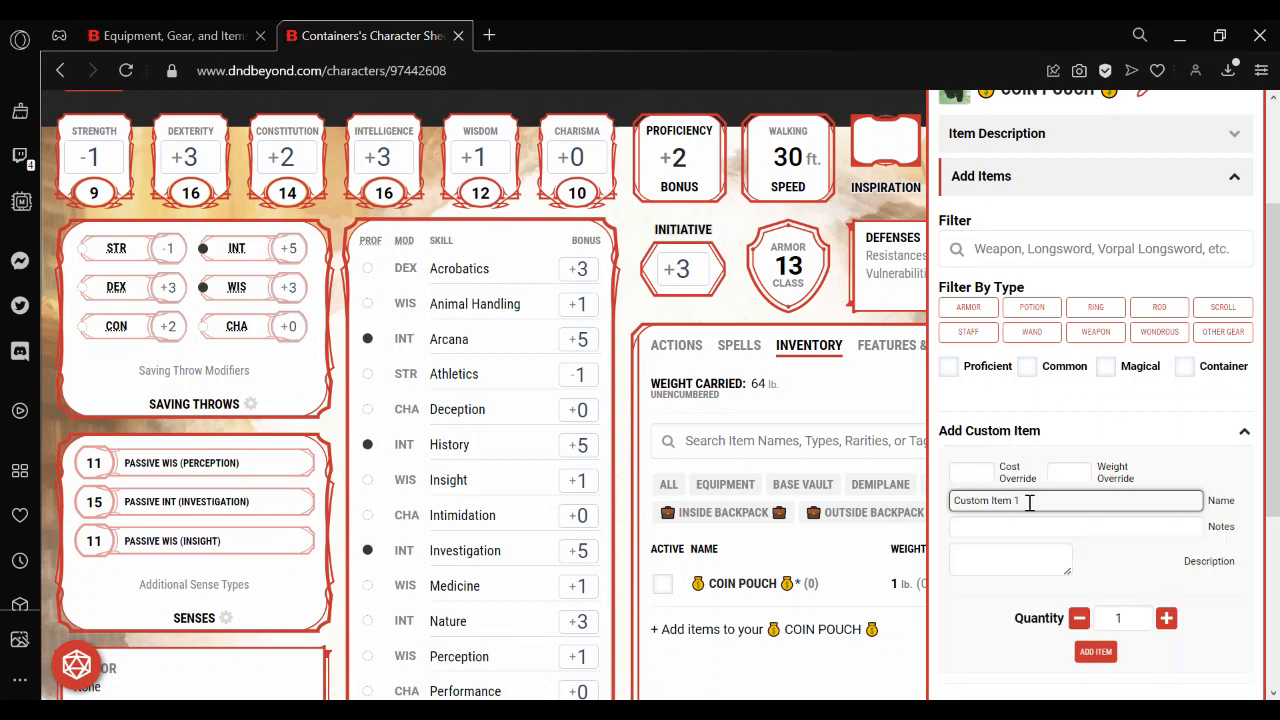
left_click_drag(1029, 503, 947, 502)
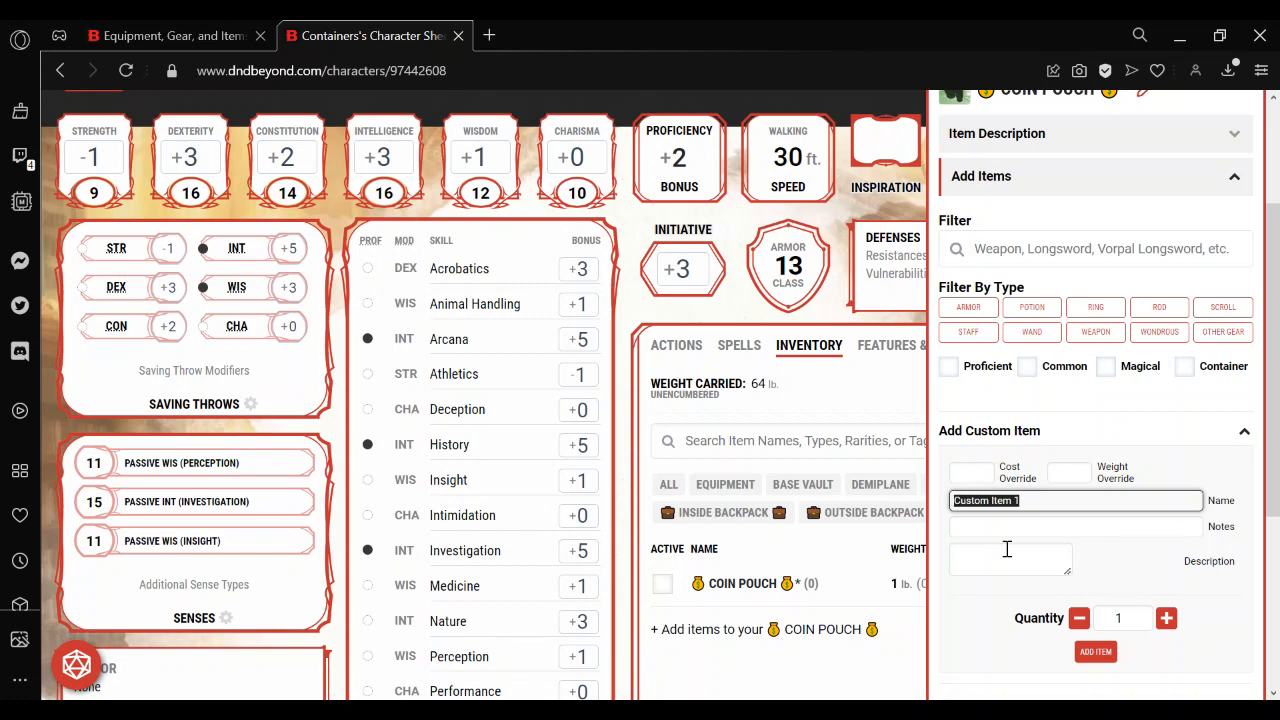
type("COIN WEIGHT")
Enter "Used to fix coin weight" as both the notes and the description of the custom item.
left_click(1006, 530)
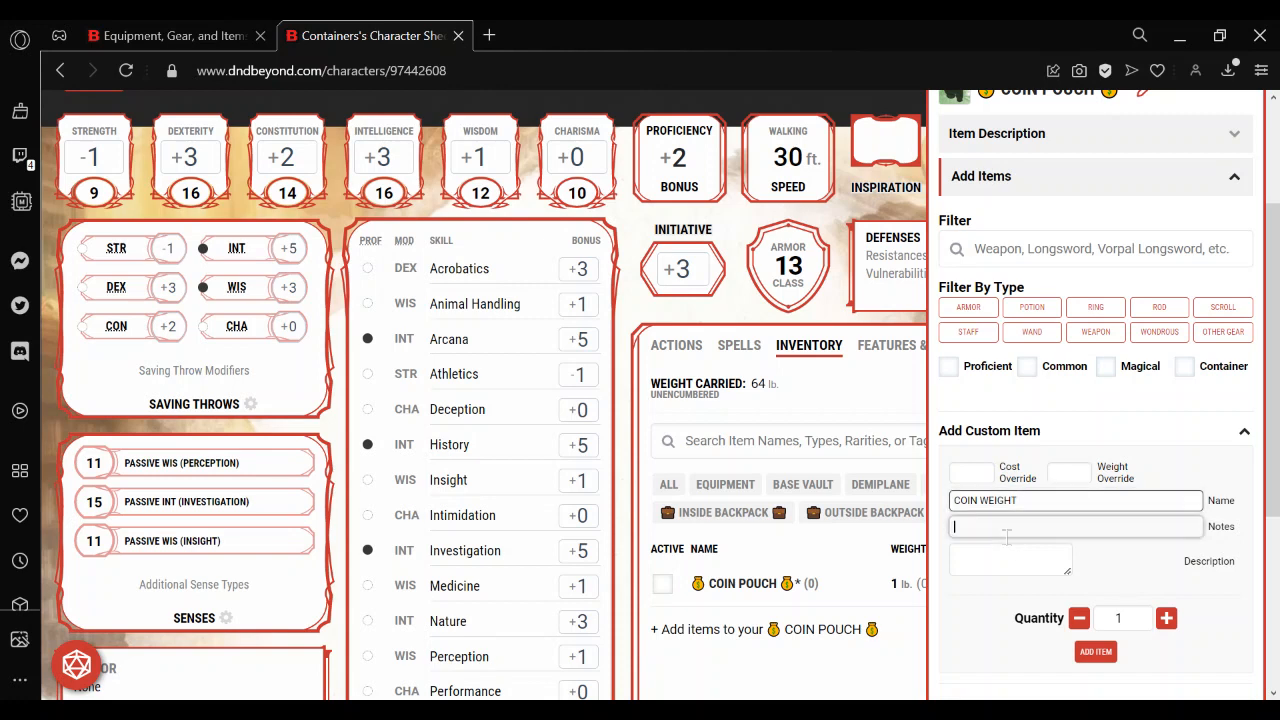
type("Used t")
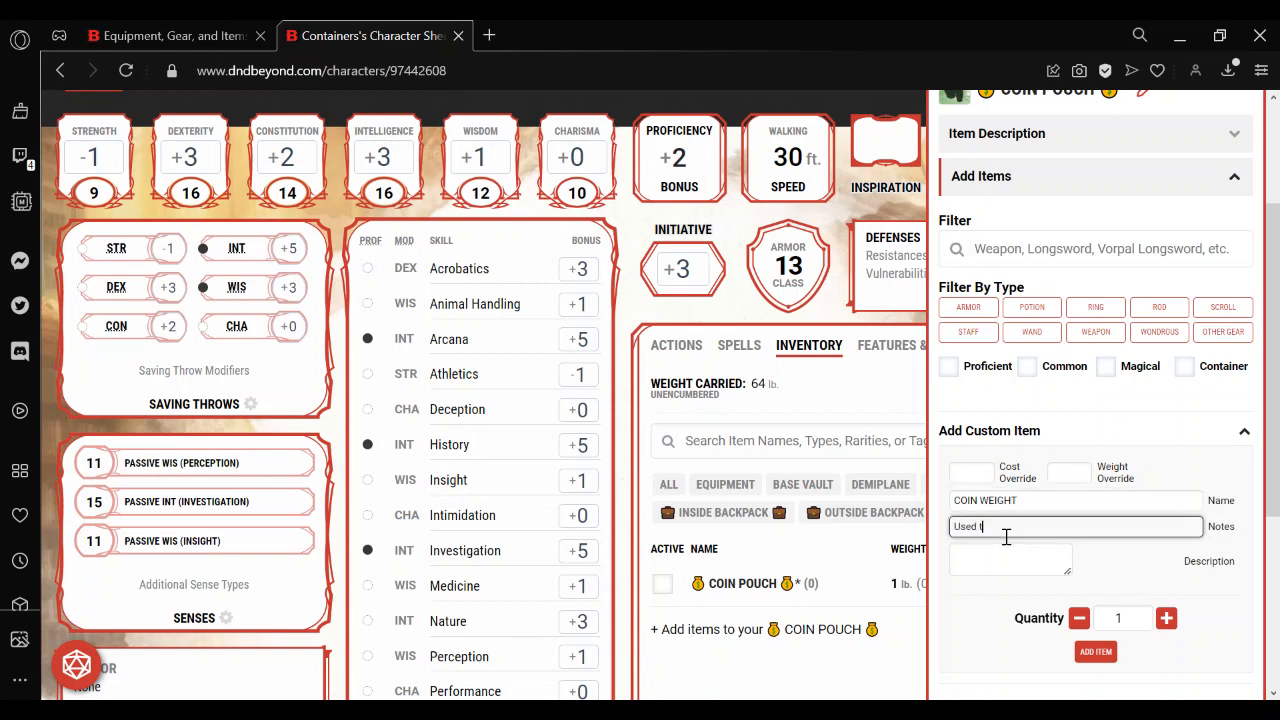
type("o fix coin weight")
left_click(1003, 551)
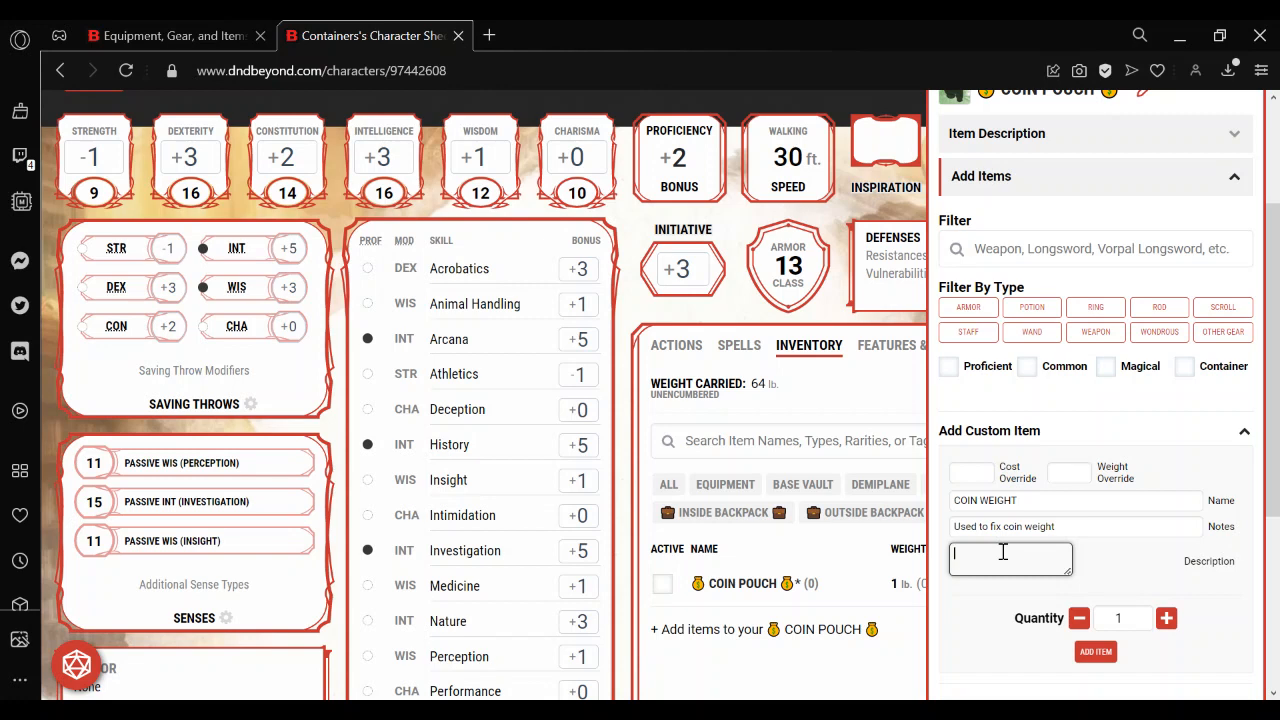
left_click_drag(1074, 527, 948, 532)
key("ctrl+c")
left_click(980, 555)
key("ctrl+v")
Set the custom item's weight override to 1, add it to the Coin Pouch and close the container's details.
left_click(1064, 474)
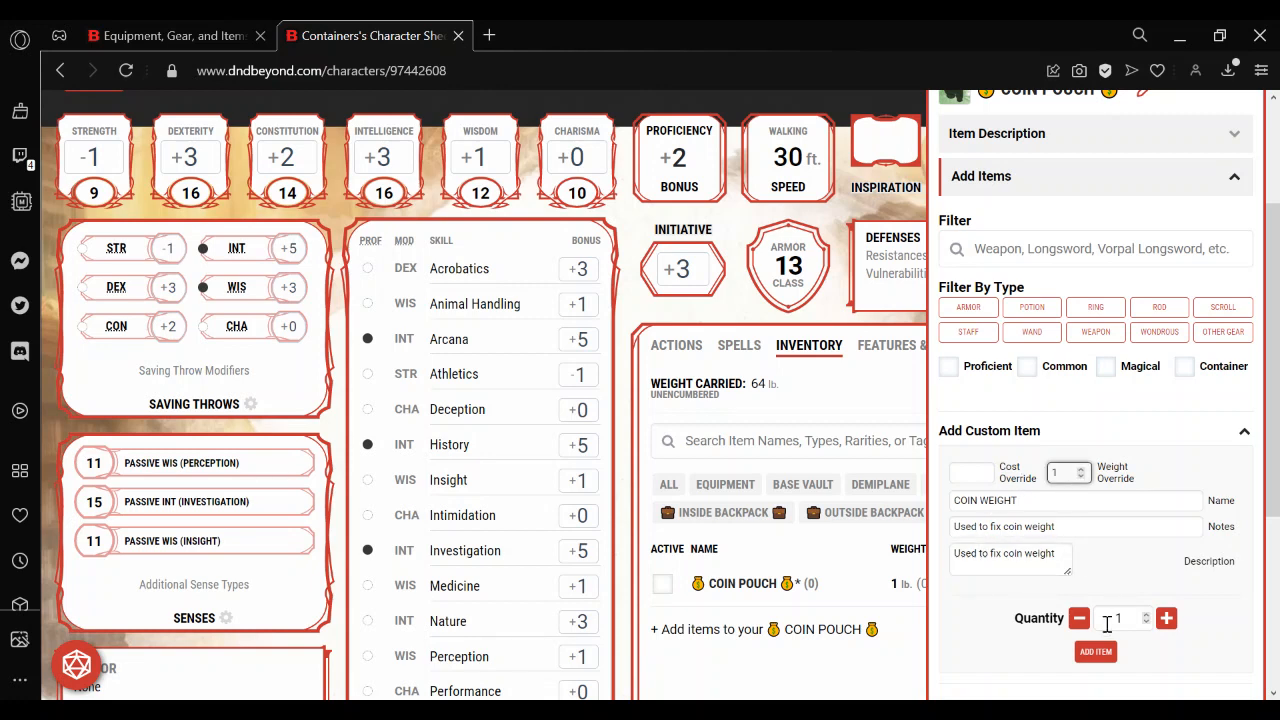
left_click(1094, 502)
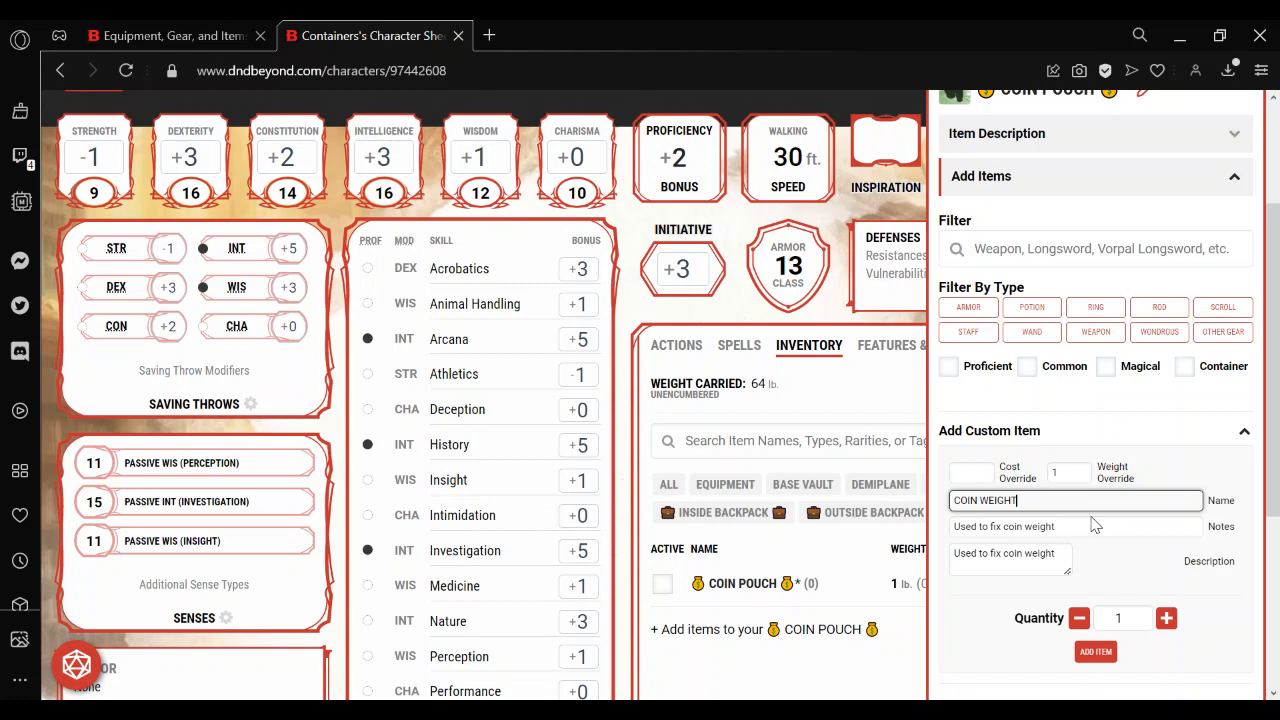
left_click(1097, 652)
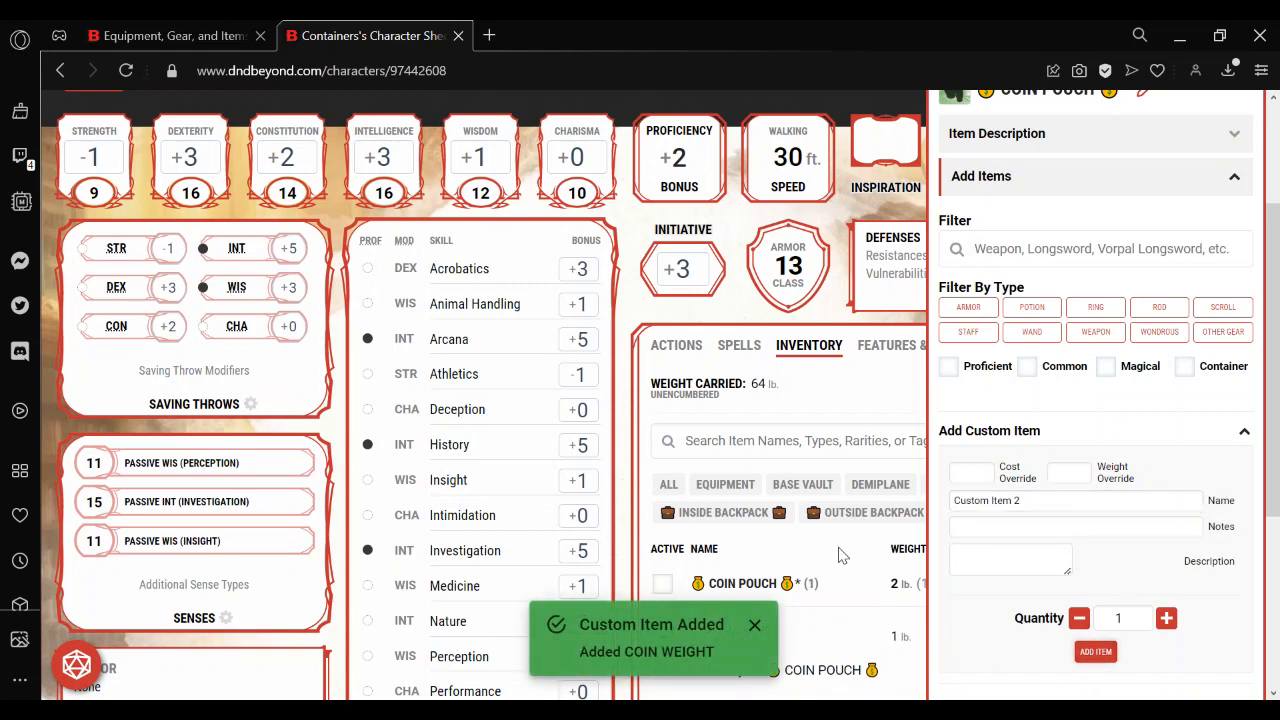
left_click(840, 556)
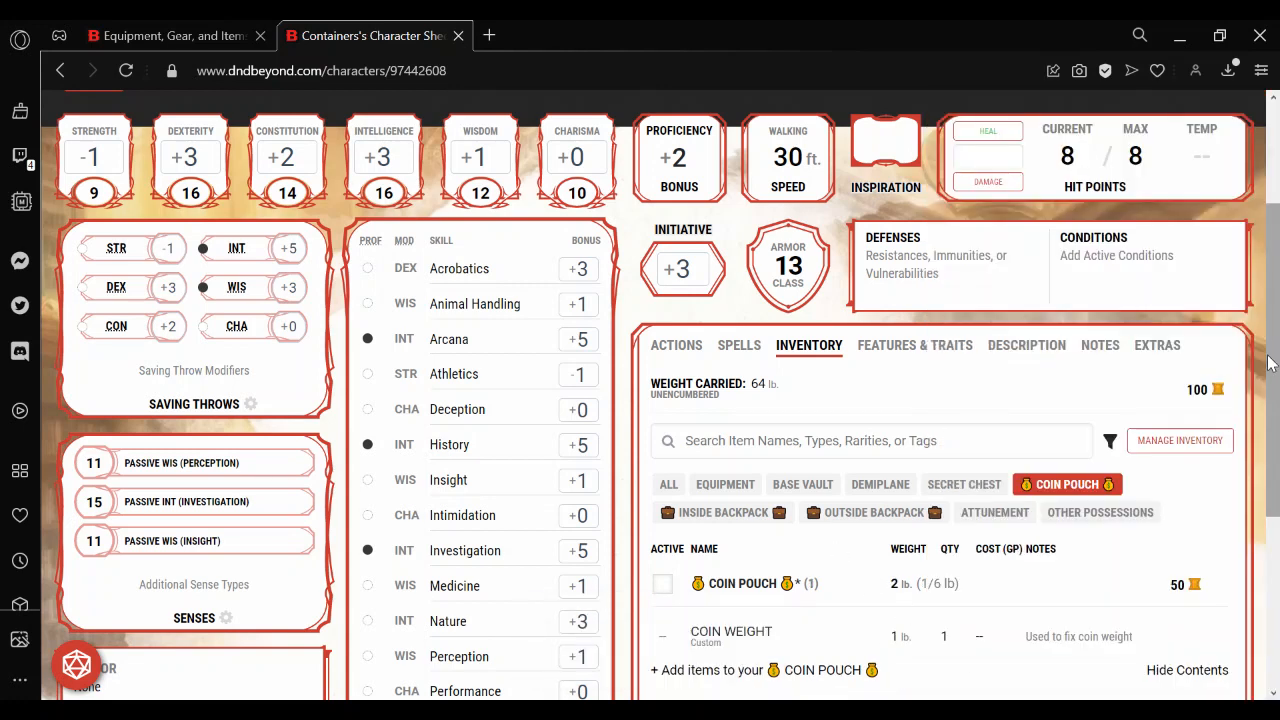
Equip the Coin Pouch, add 29 pp, 7 gp and 27 sp to its coins and close coin management.
scroll(1268, 362, "down", 2)
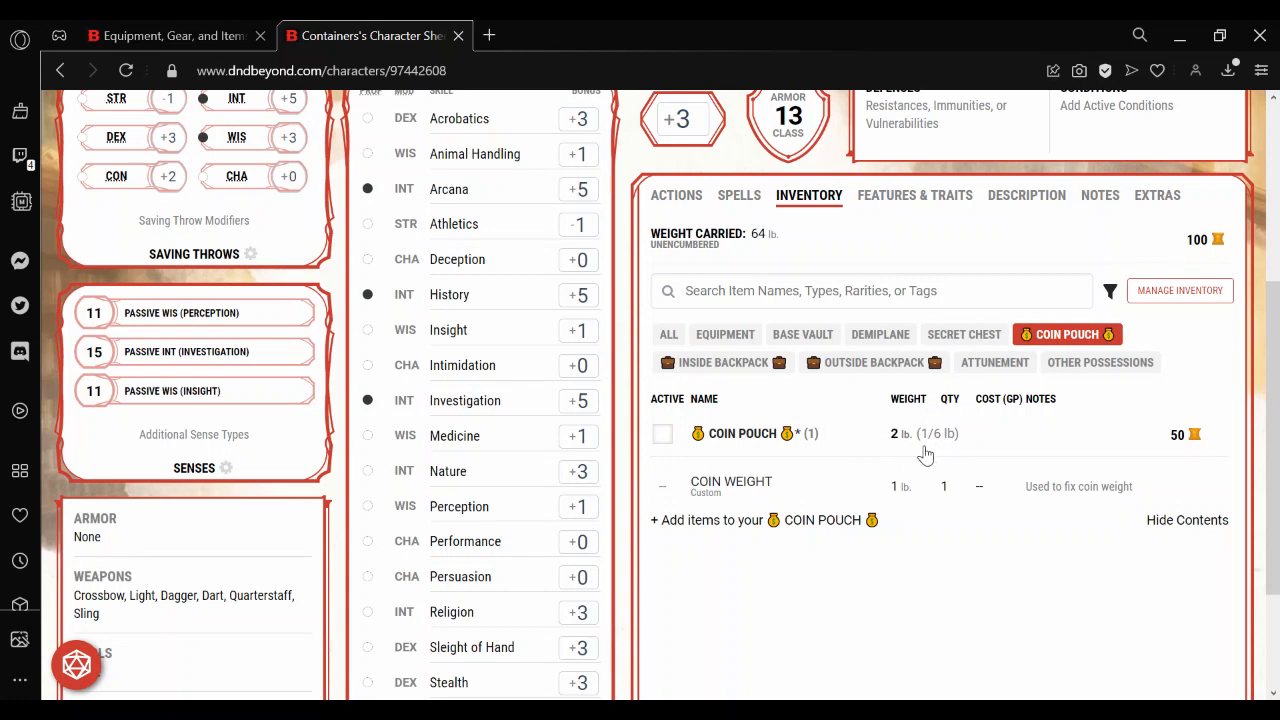
left_click(662, 434)
left_click(1182, 434)
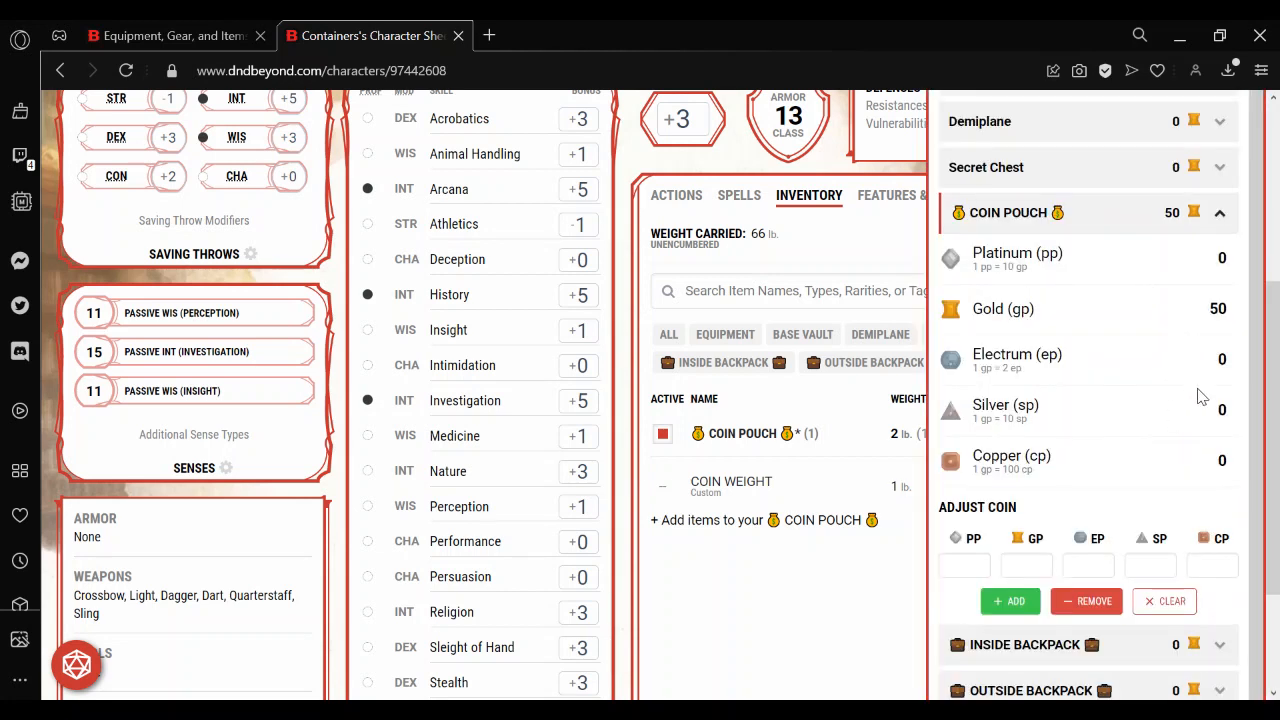
double_click(1222, 410)
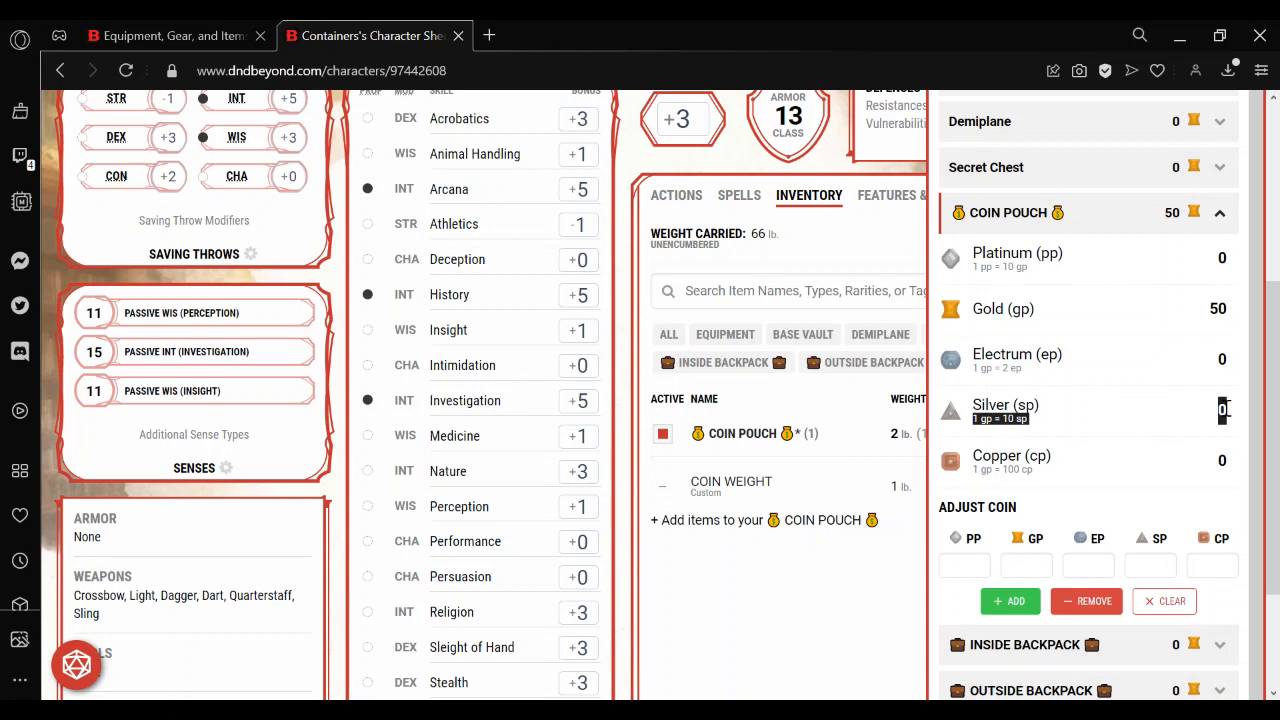
left_click(1143, 565)
type("27")
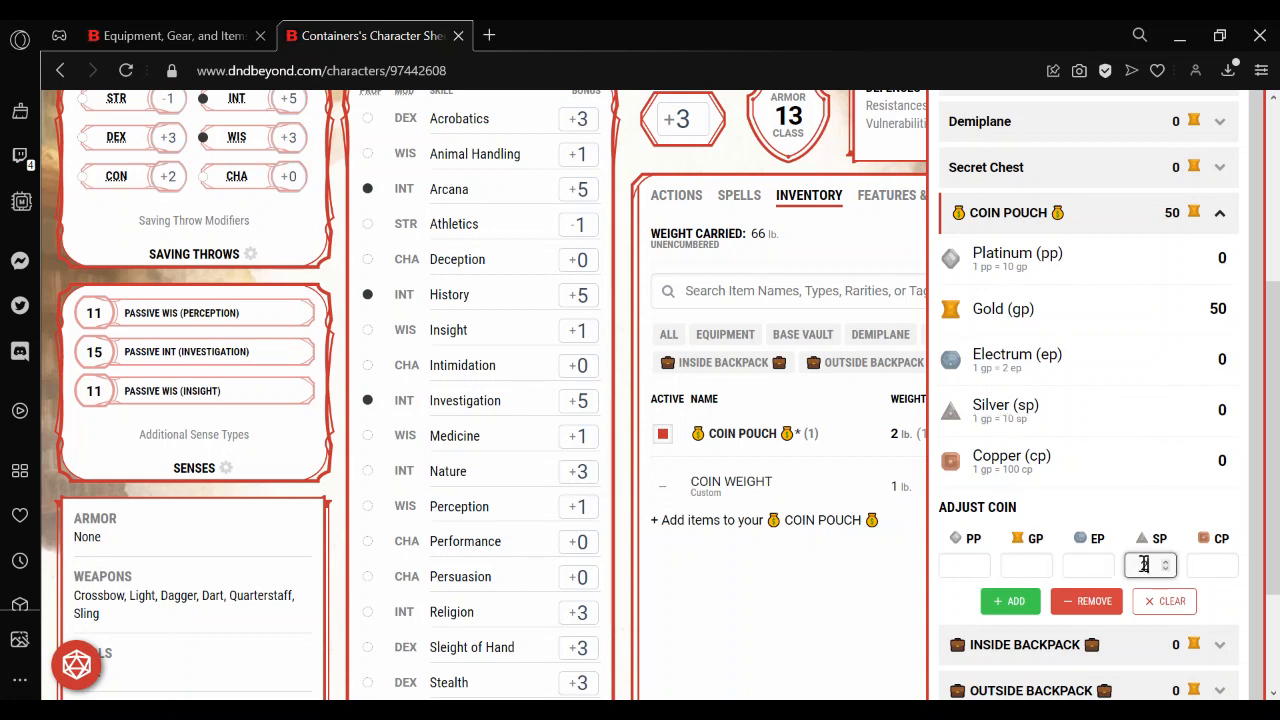
left_click(951, 568)
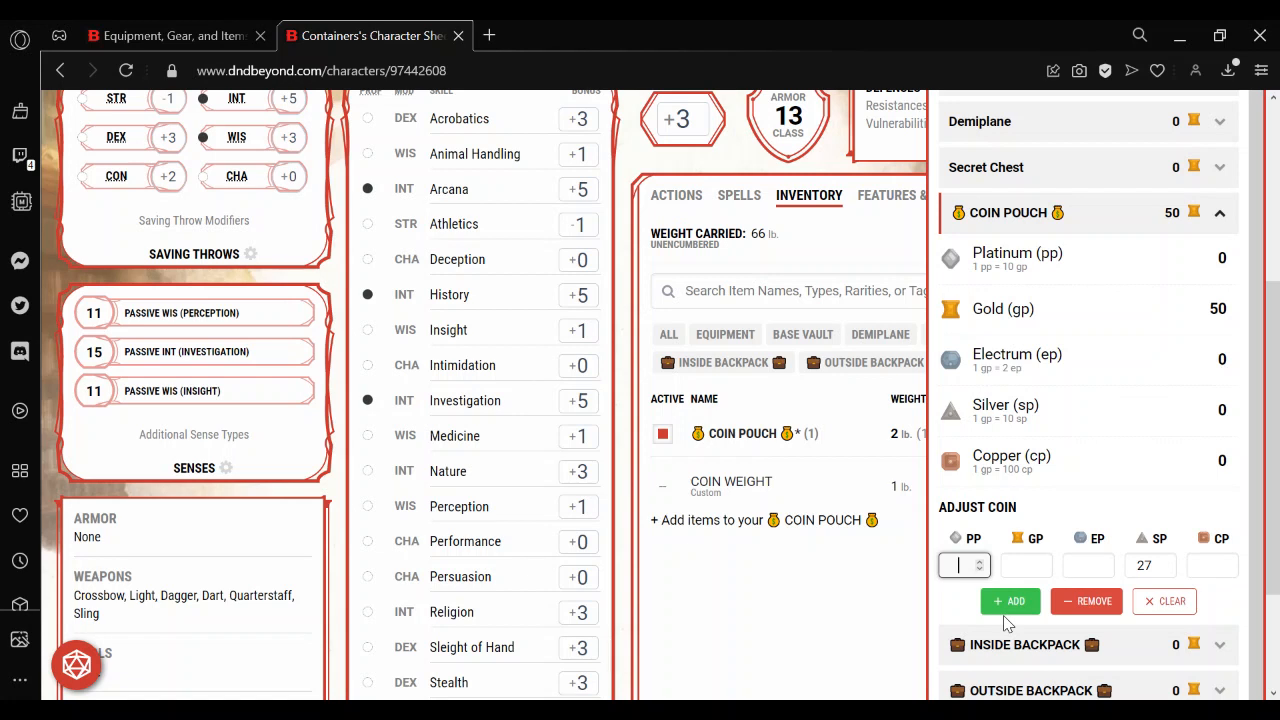
type("29")
left_click(1012, 570)
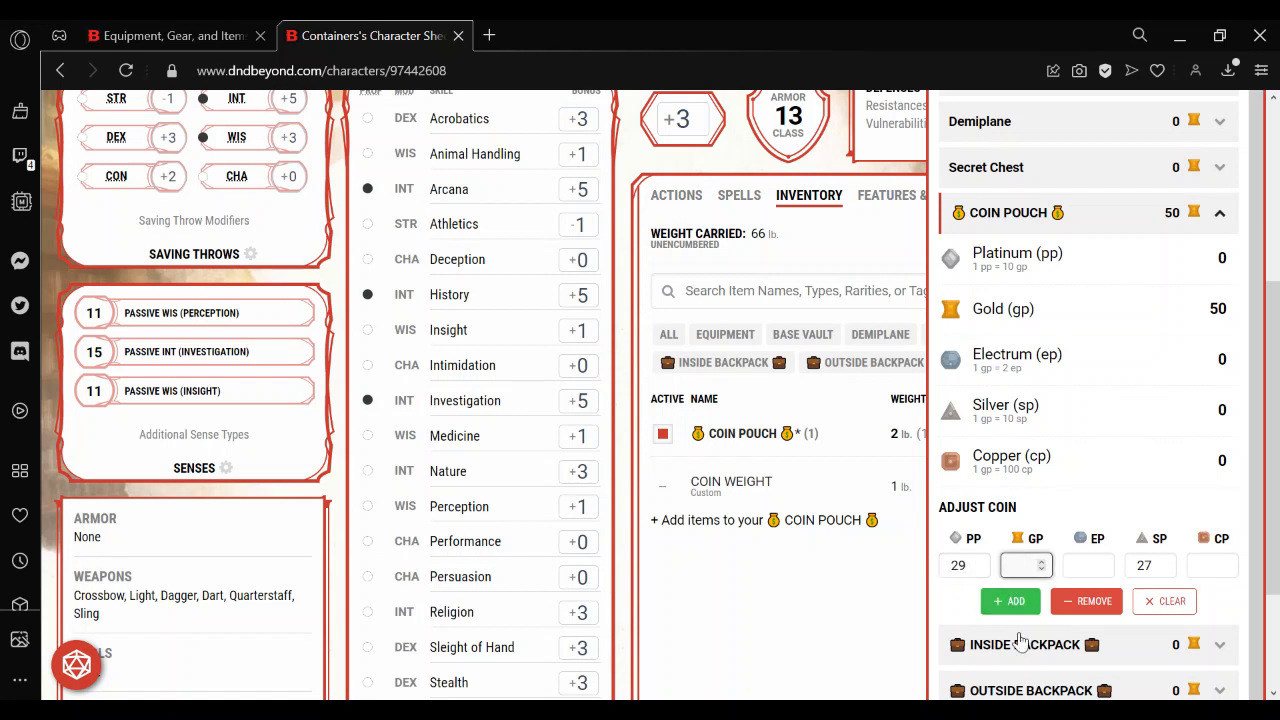
type("7")
left_click(1010, 601)
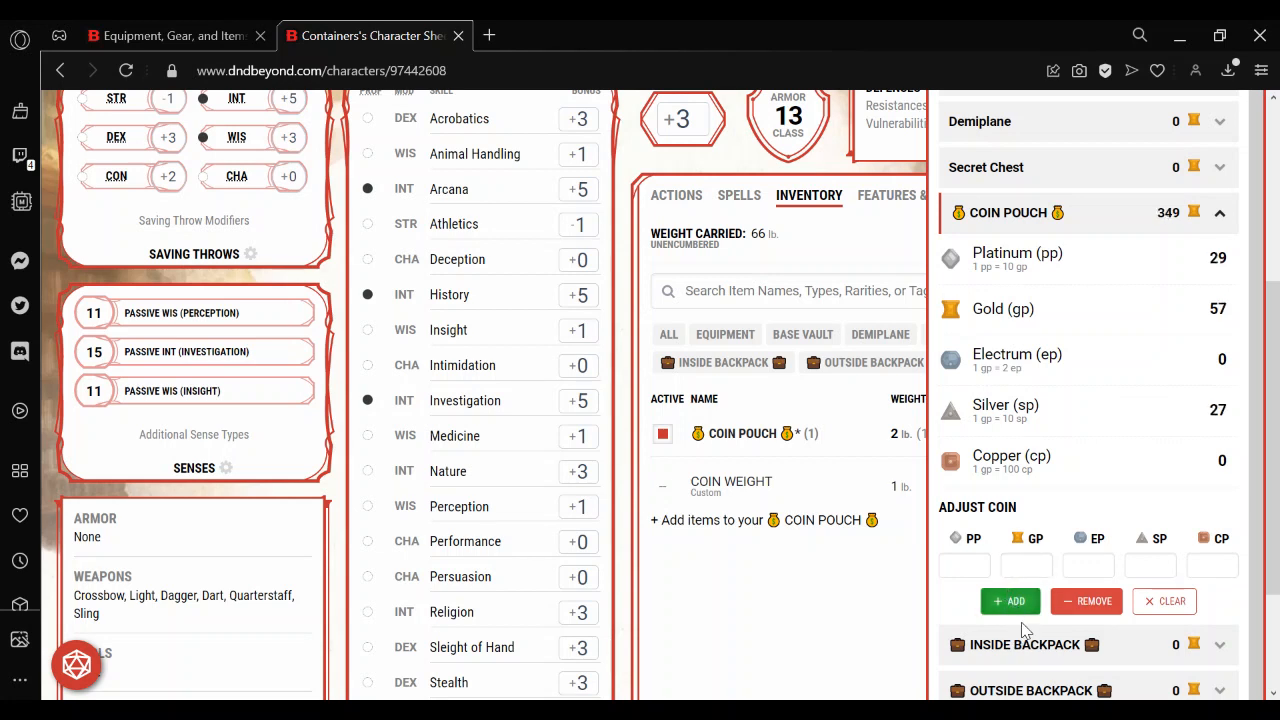
left_click(870, 652)
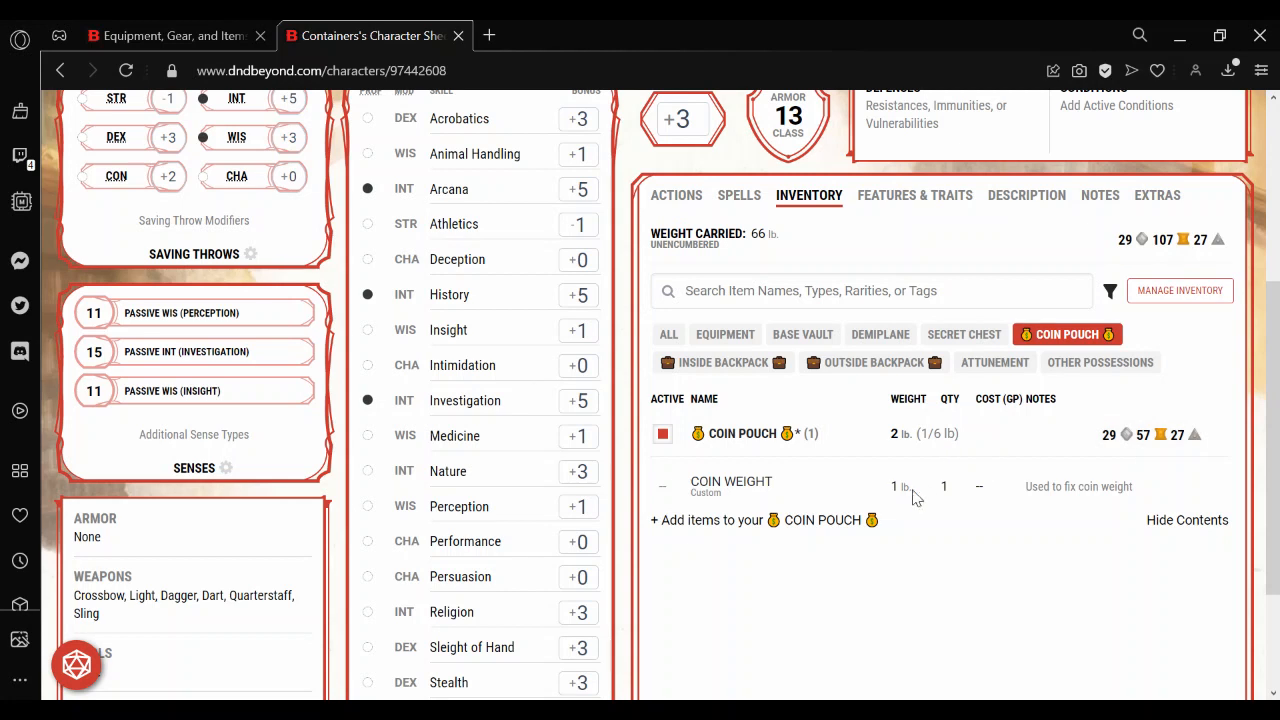
Set the quantity of the COIN WEIGHT item to 2 and close its details.
left_click(790, 490)
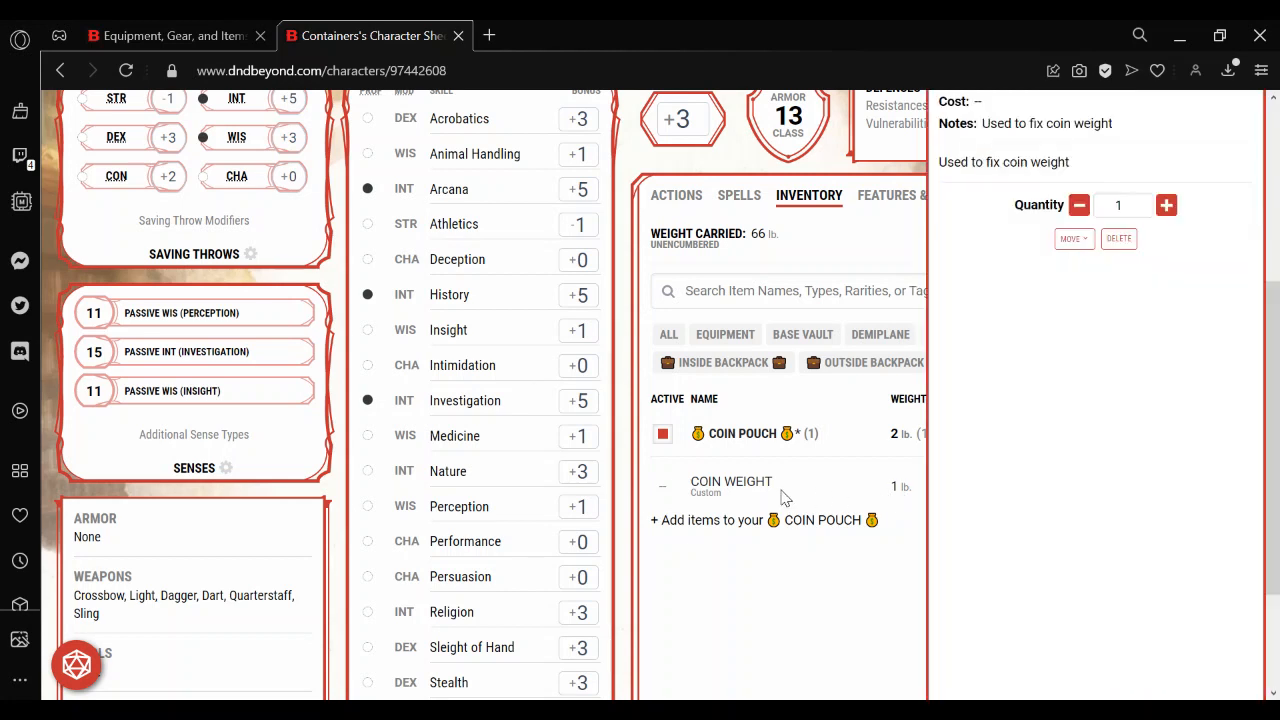
left_click(1166, 205)
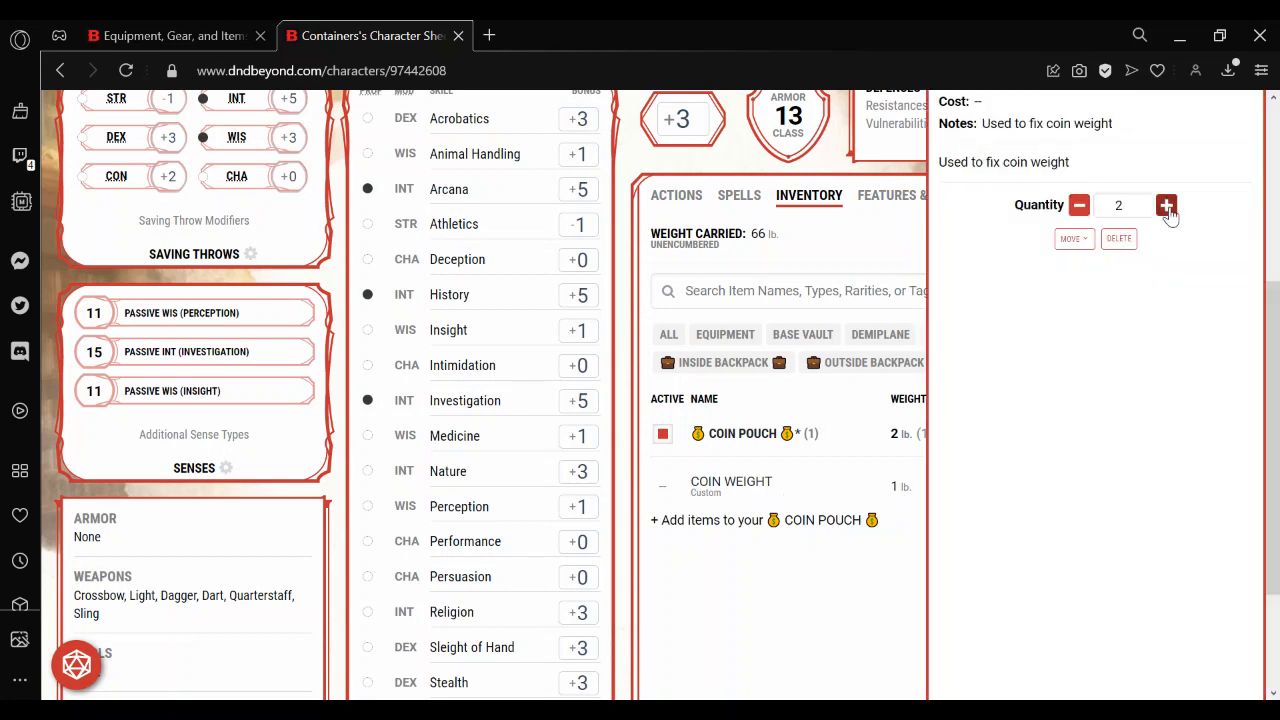
left_click(838, 632)
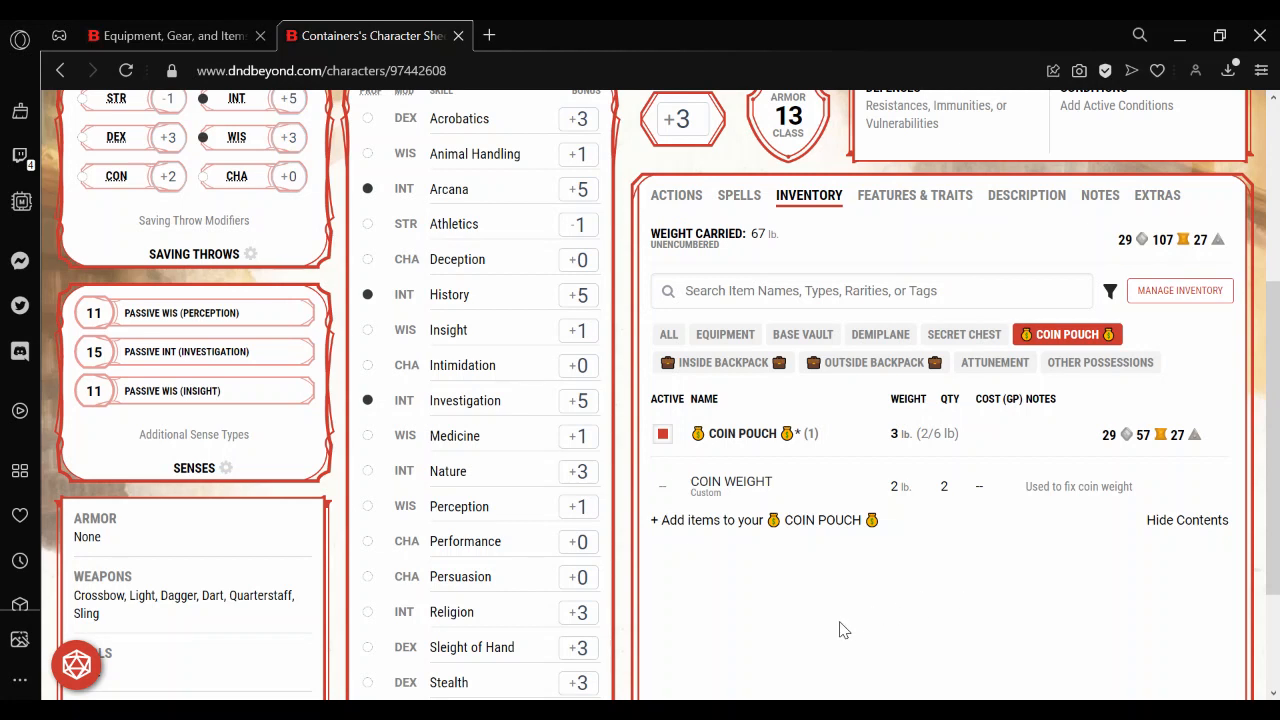
Show only the Secret Chest and toggle its equipped state, ending with it unequipped.
left_click(965, 341)
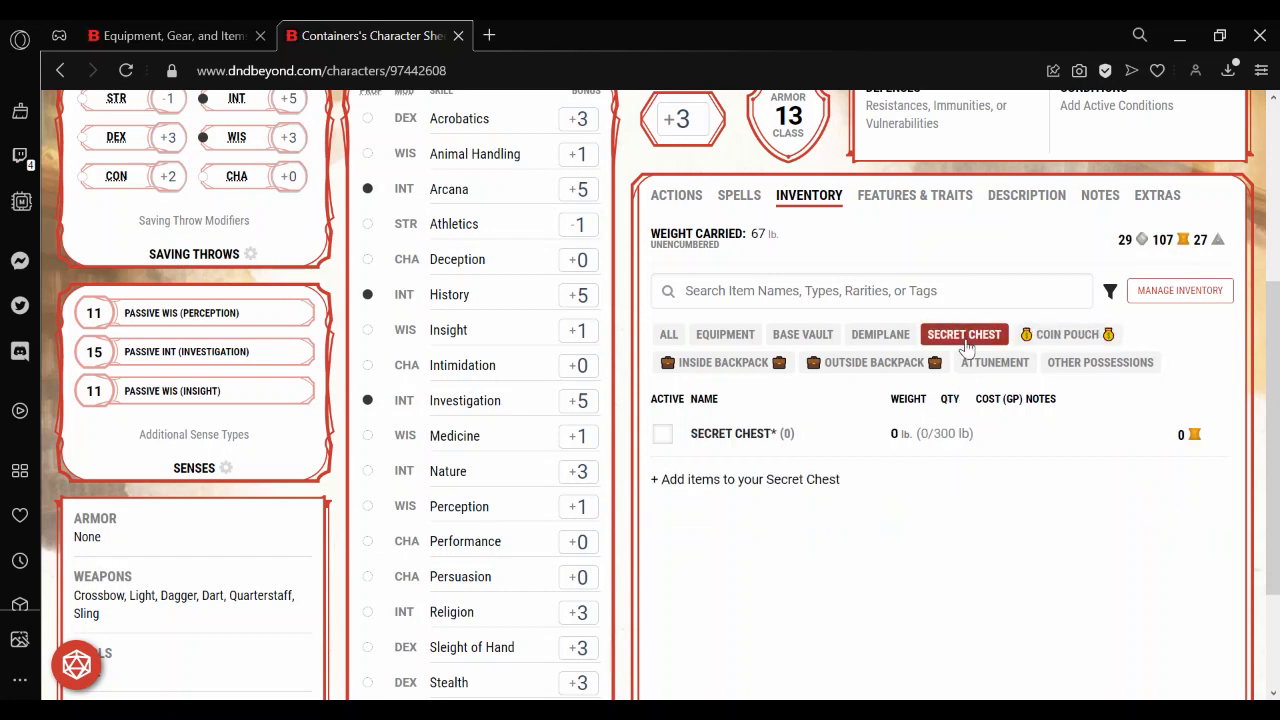
left_click(663, 435)
left_click(663, 435)
left_click(664, 436)
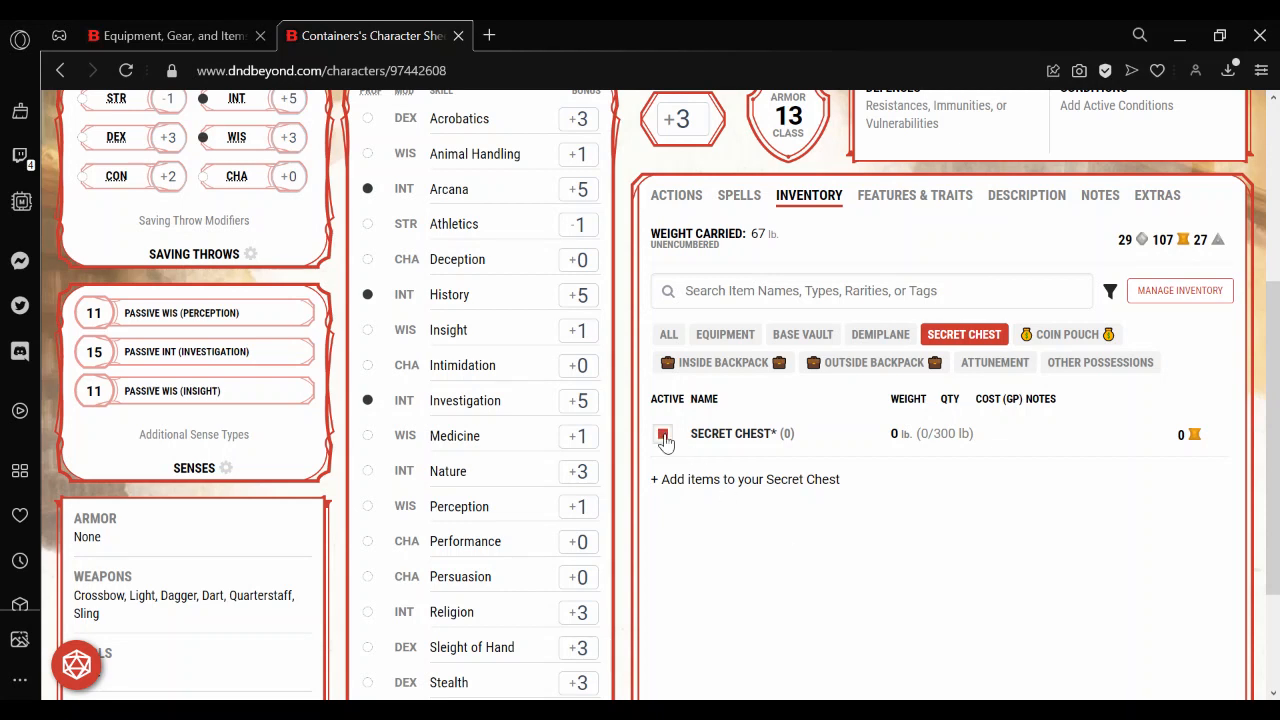
left_click(664, 436)
Review the contents, weight and coins of the Demiplane, Equipment and Base Vault containers in turn.
left_click(881, 338)
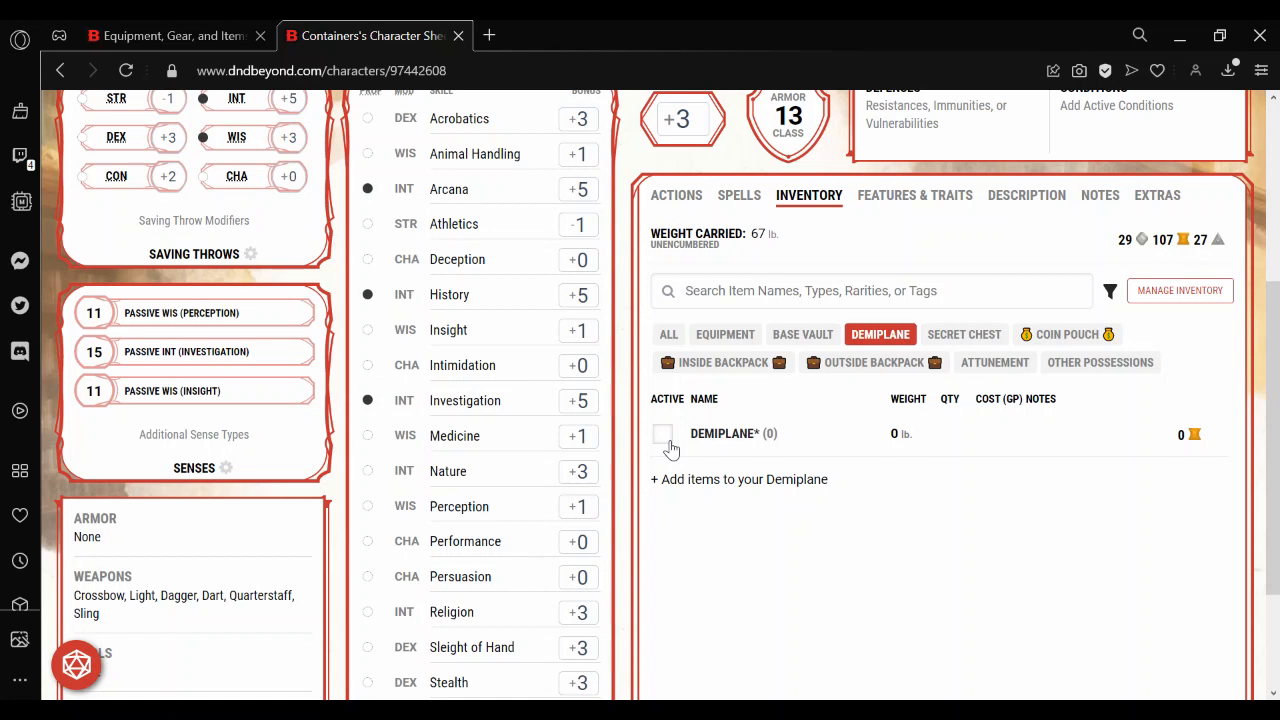
left_click(725, 339)
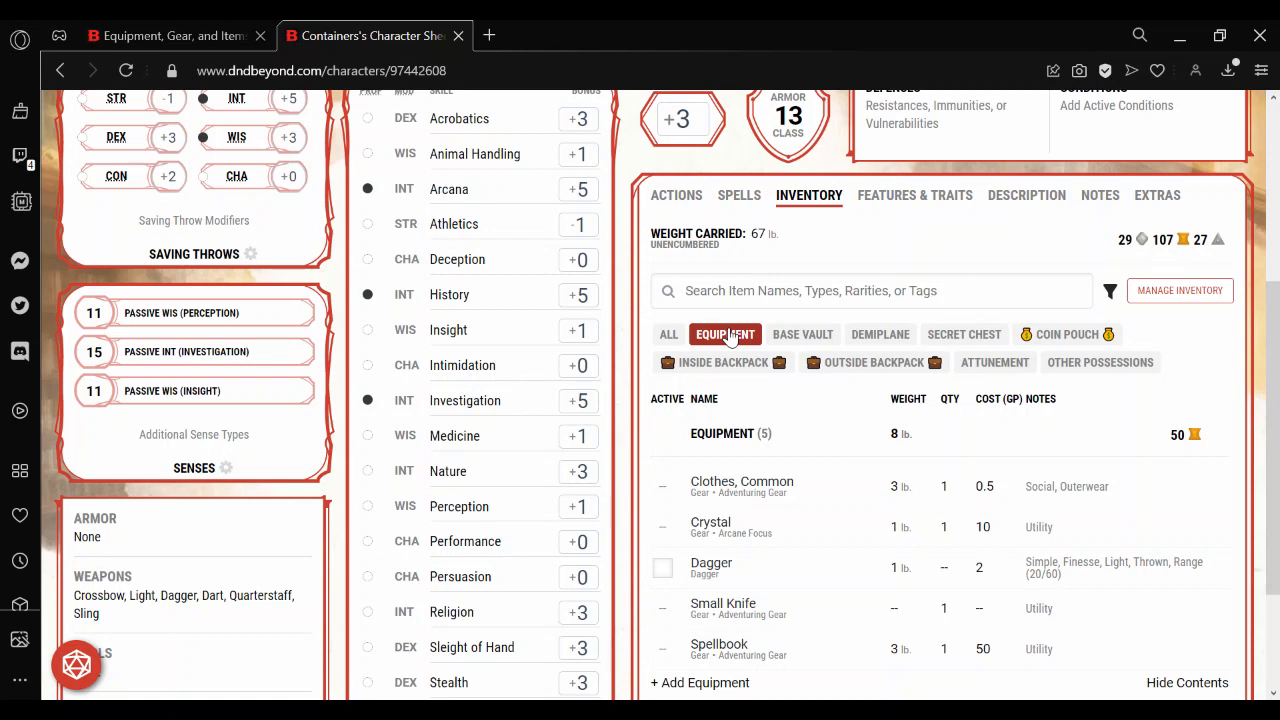
left_click(802, 337)
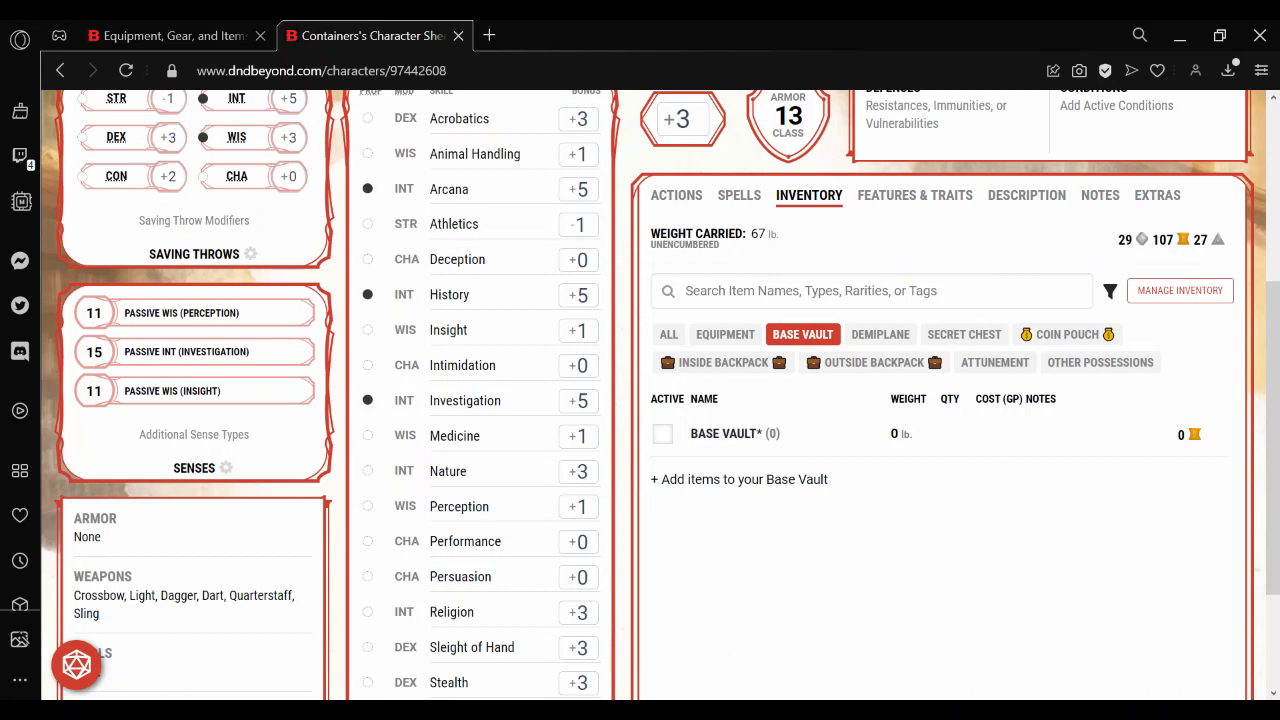
mouse_move(572, 711)
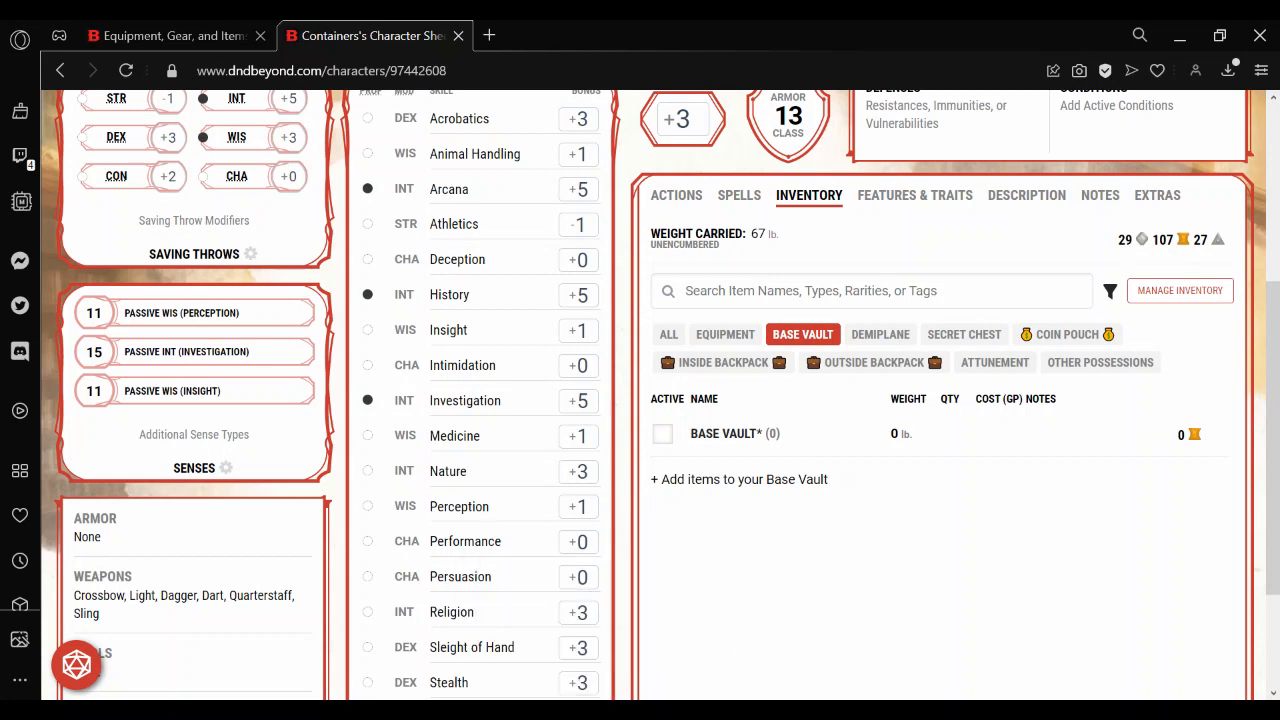